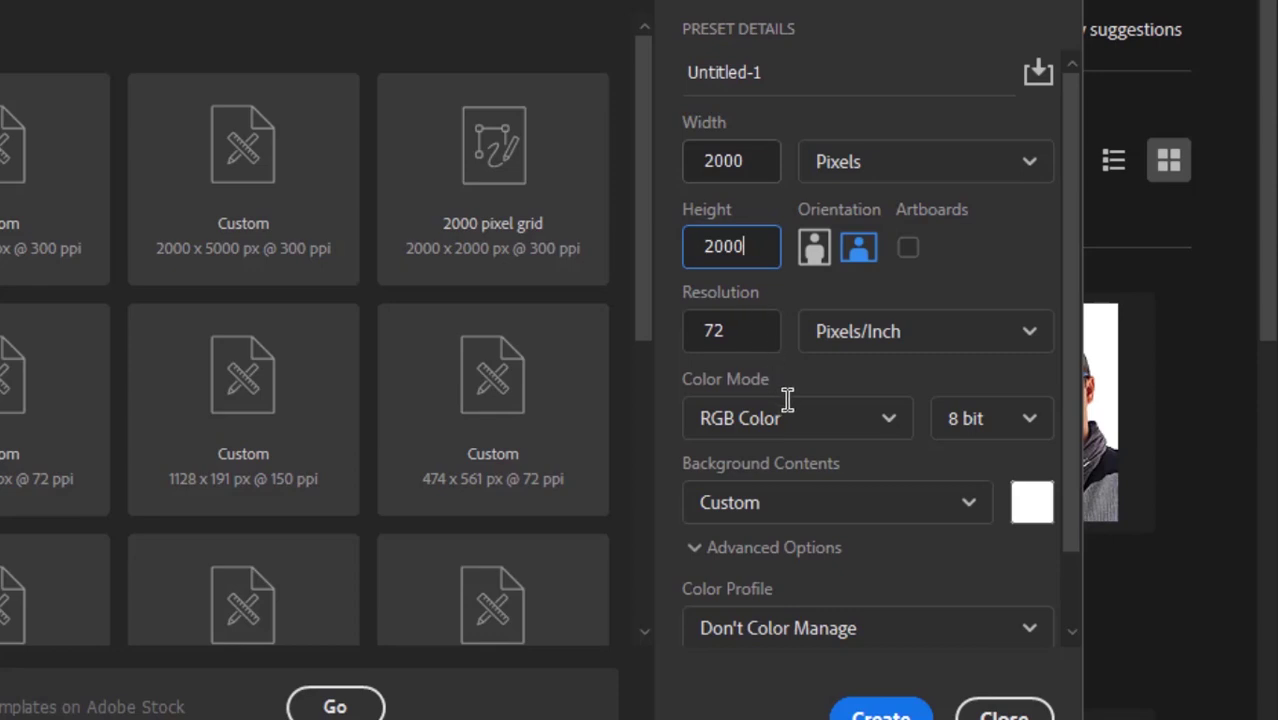
Step: Set the new document to portrait orientation, name it "Facebook Frame" and create it
{"action": "left_click", "coordinate": [814, 247]}
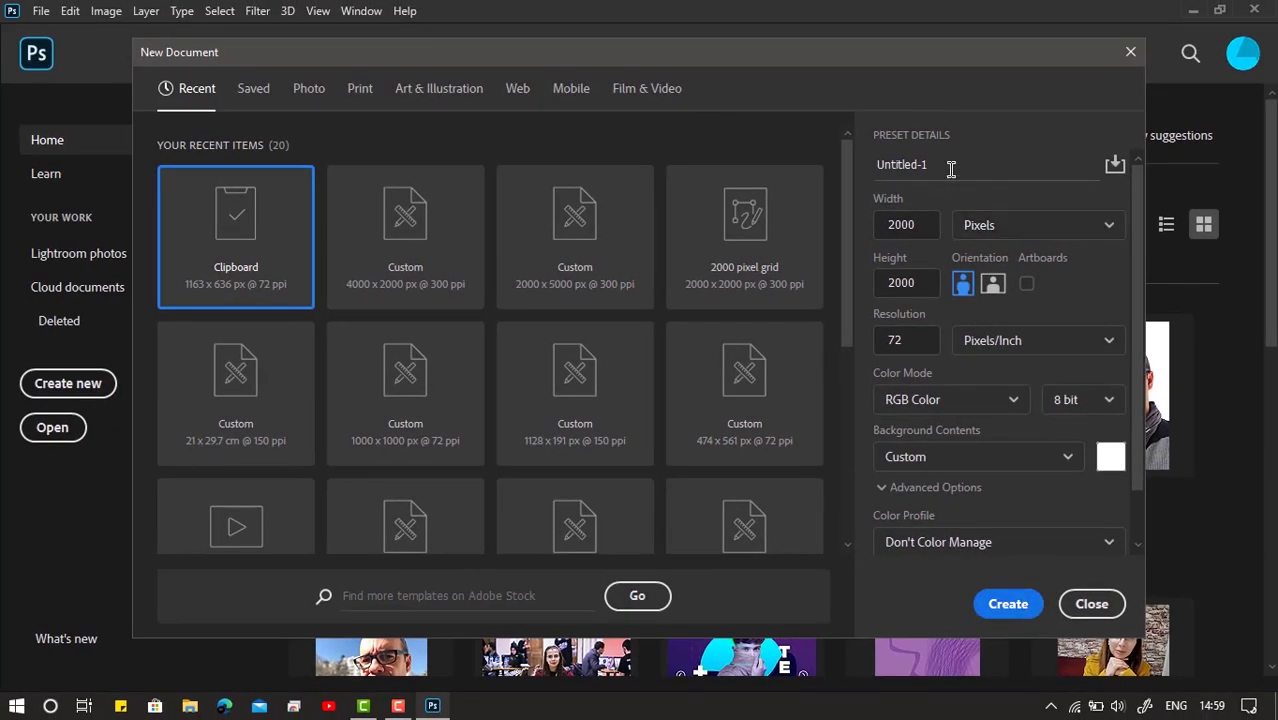
{"action": "left_click", "coordinate": [951, 168]}
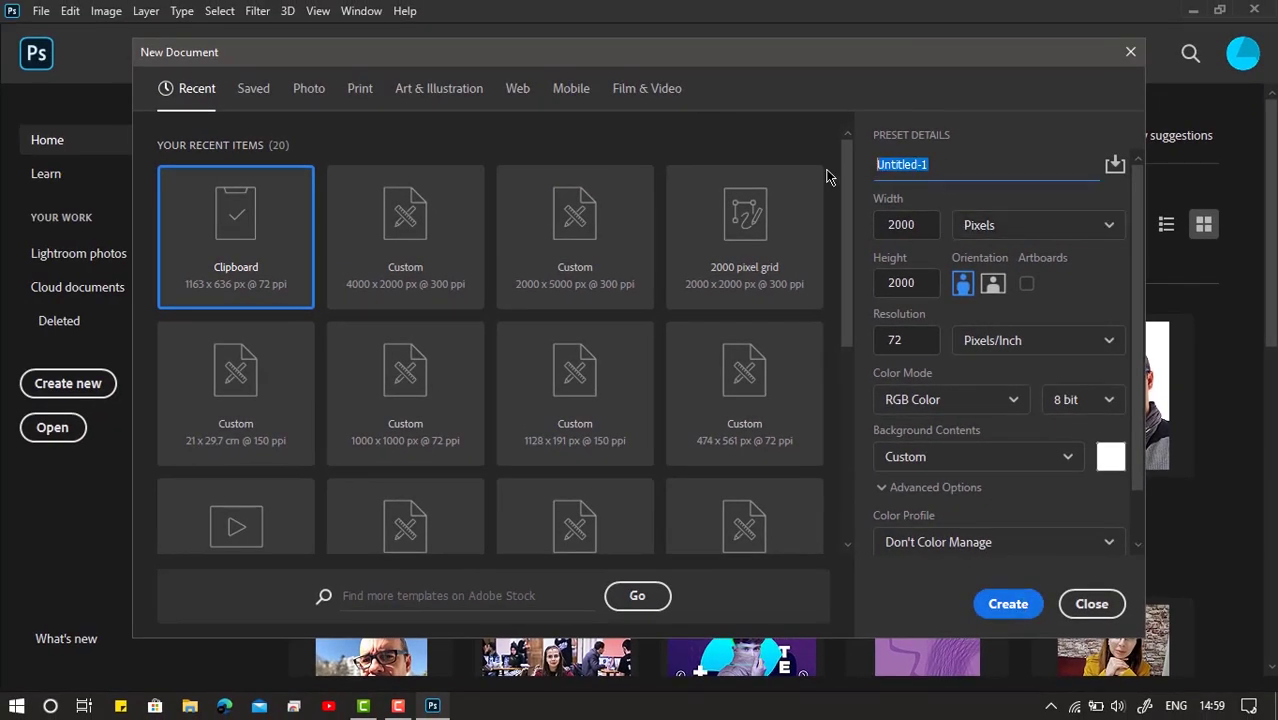
{"action": "type", "text": "Frame"}
{"action": "key", "text": "Return"}
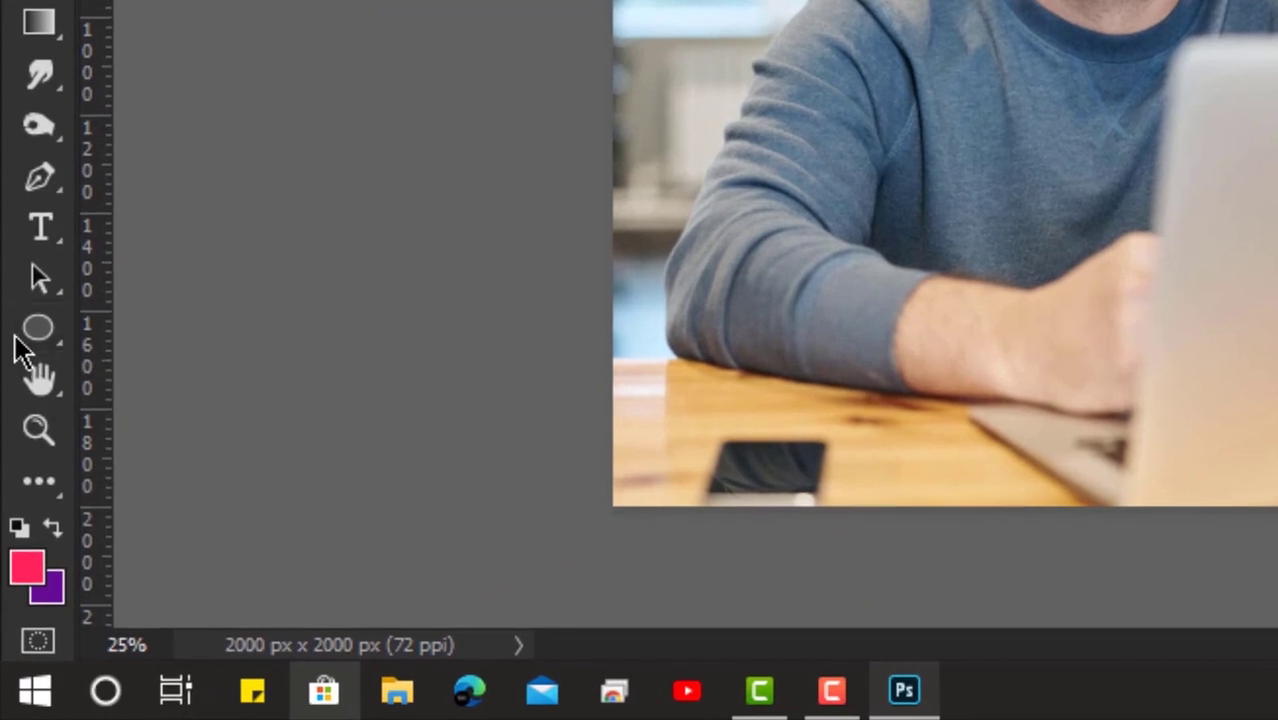
Step: Draw a pink circle about 2008 px wide with the Ellipse tool, covering the full canvas over the photo
{"action": "right_click", "coordinate": [38, 328]}
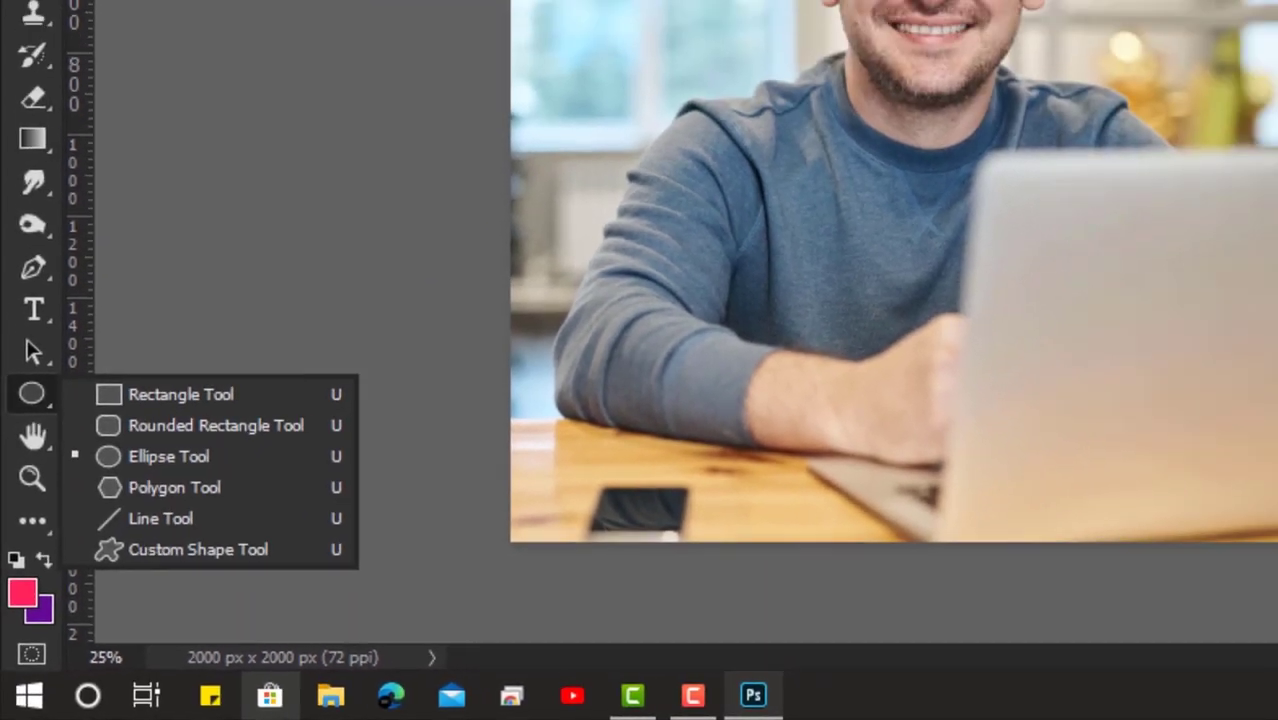
{"action": "left_click", "coordinate": [202, 403]}
{"action": "left_click_drag", "start_coordinate": [296, 140], "coordinate": [893, 617]}
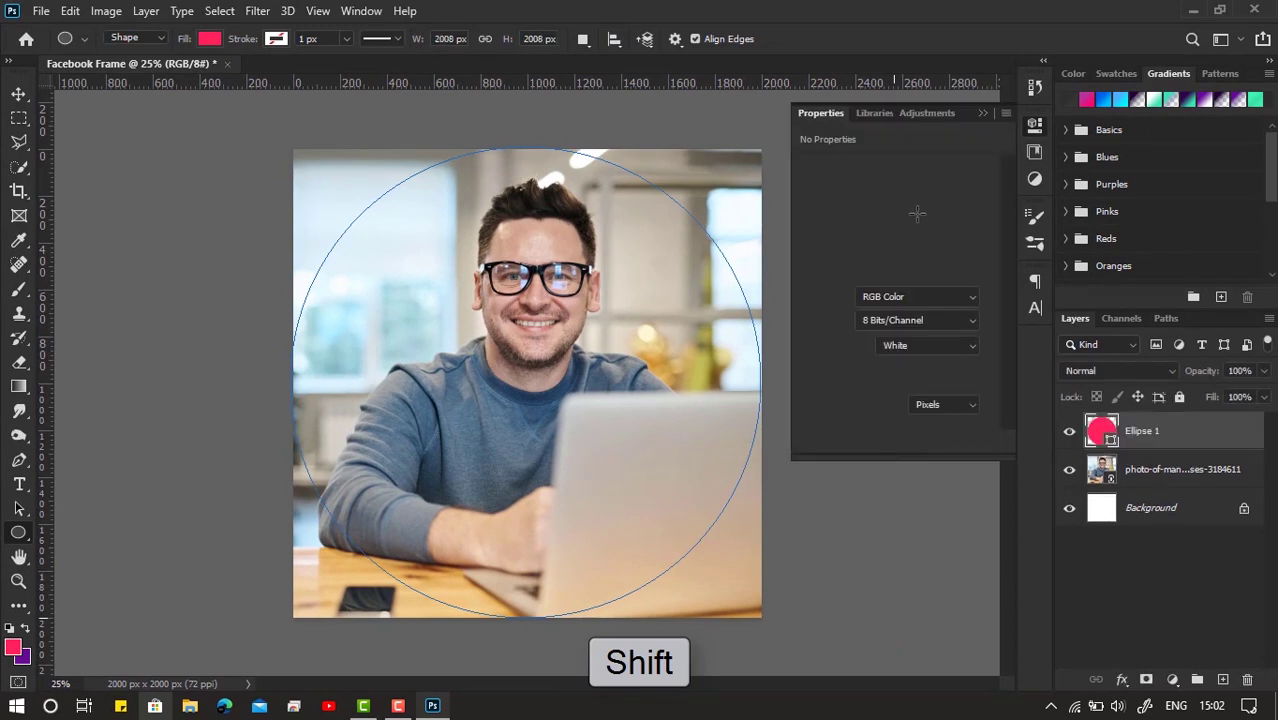
{"action": "left_click", "coordinate": [983, 113]}
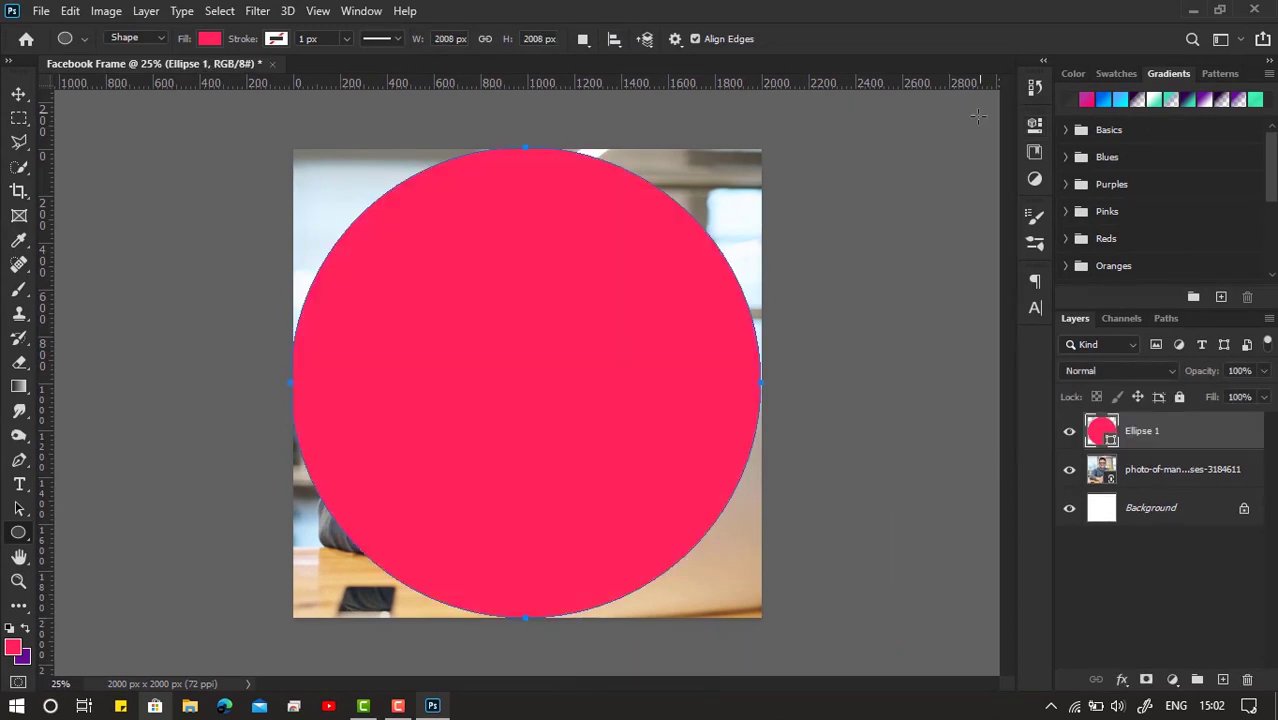
{"action": "left_click", "coordinate": [18, 93]}
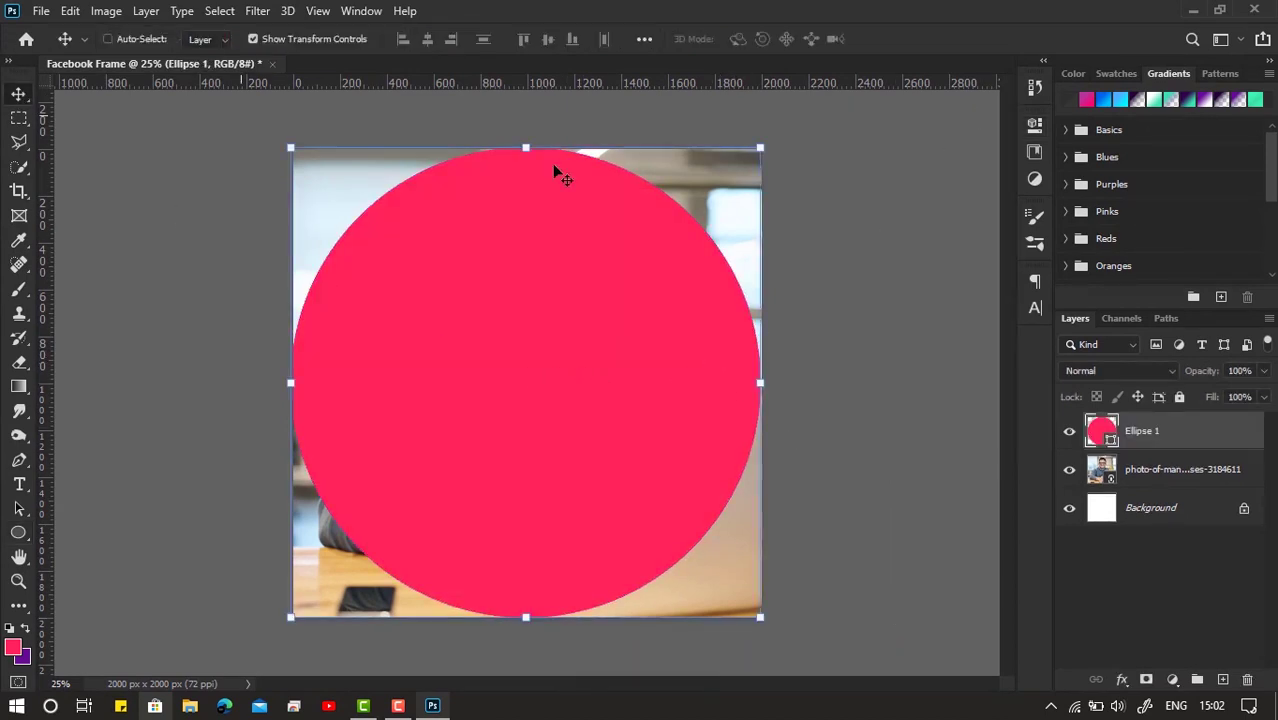
{"action": "left_click", "coordinate": [899, 473]}
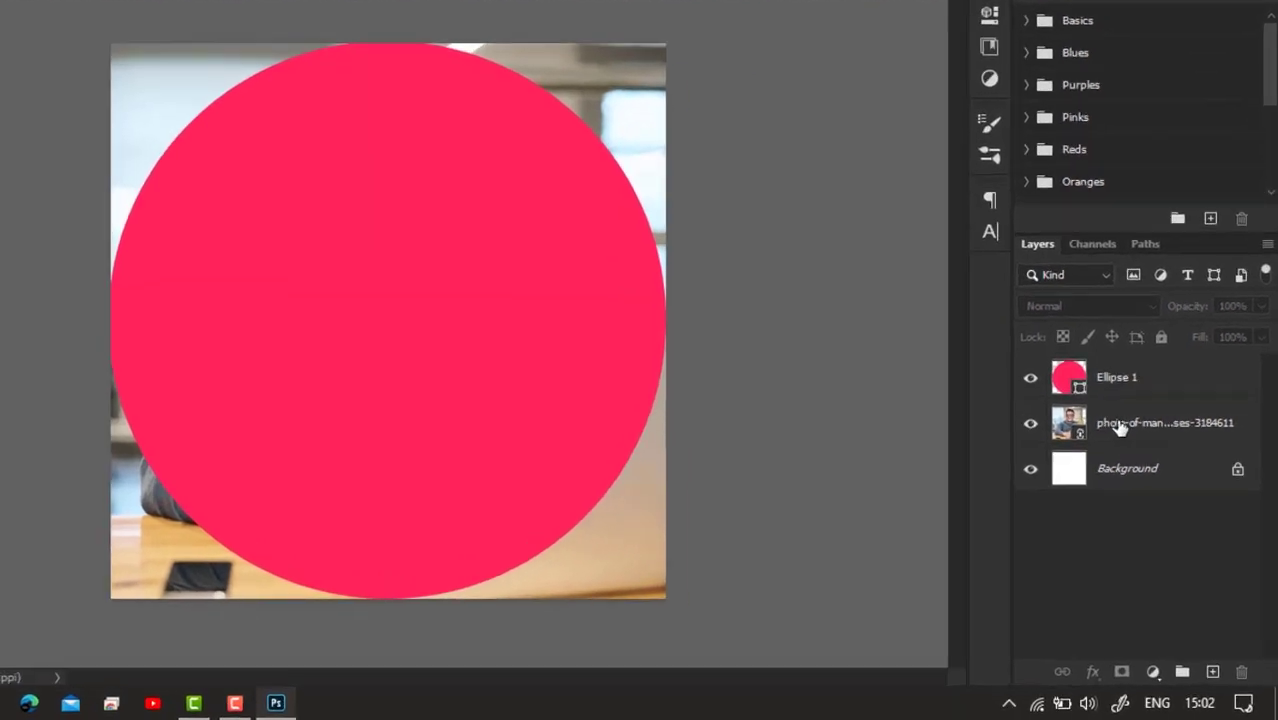
Step: Move the photo layer above Ellipse 1 and clip it to the circle with a clipping mask
{"action": "left_click", "coordinate": [1157, 470]}
{"action": "left_click_drag", "start_coordinate": [1112, 214], "coordinate": [1107, 131]}
{"action": "key", "text": "alt"}
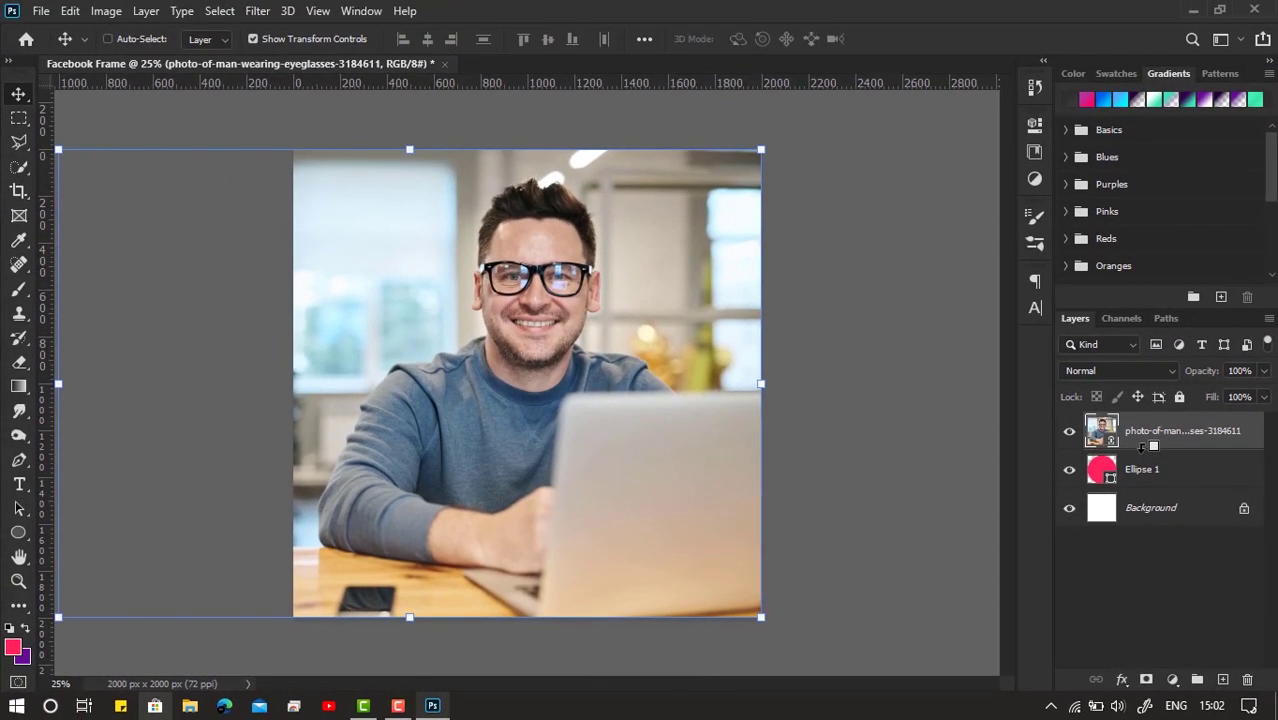
{"action": "left_click", "coordinate": [1142, 447], "text": "alt"}
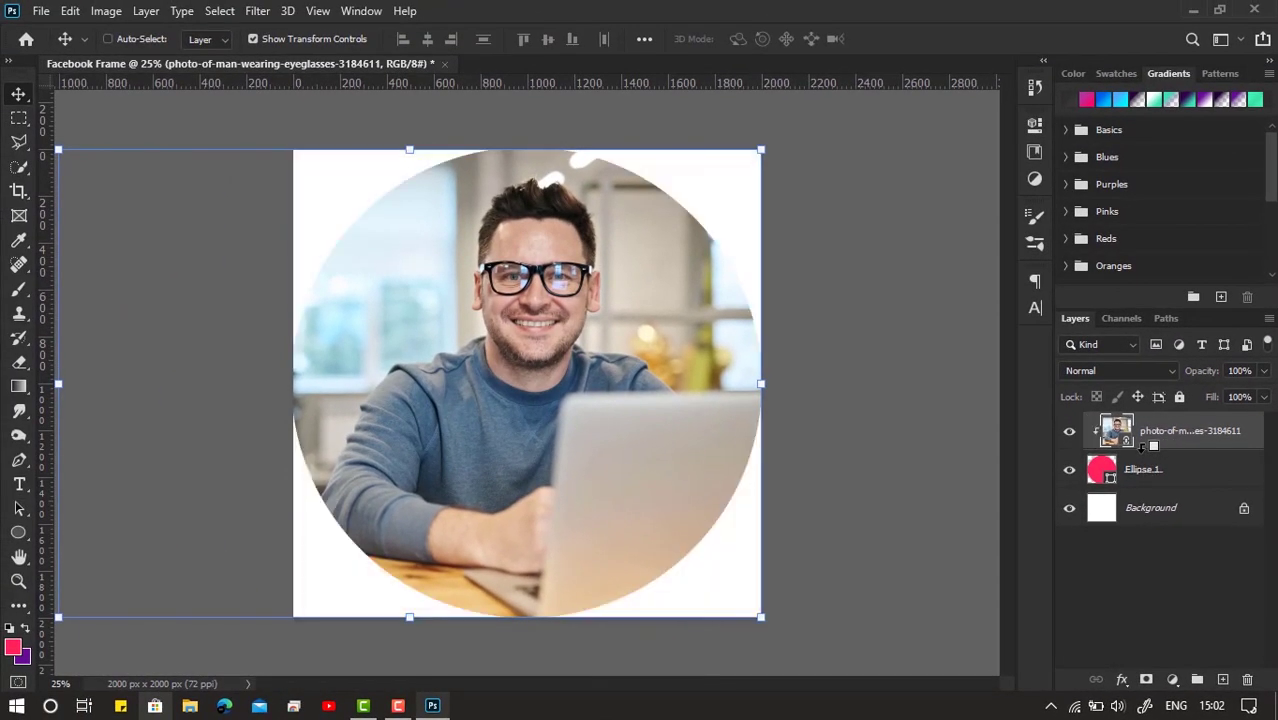
{"action": "left_click", "coordinate": [910, 442]}
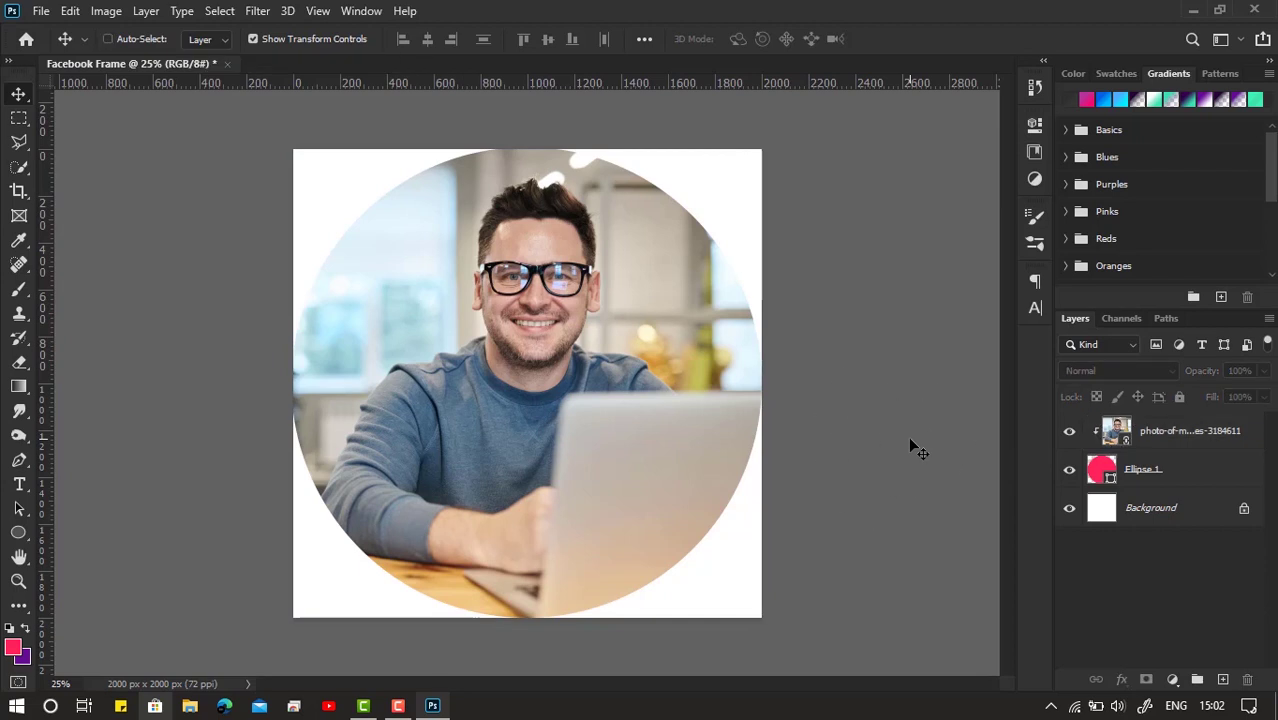
Step: Try a curved pink brush stroke across the photo's lower part on a new layer, and discard both stroke and layer
{"action": "left_click", "coordinate": [19, 290]}
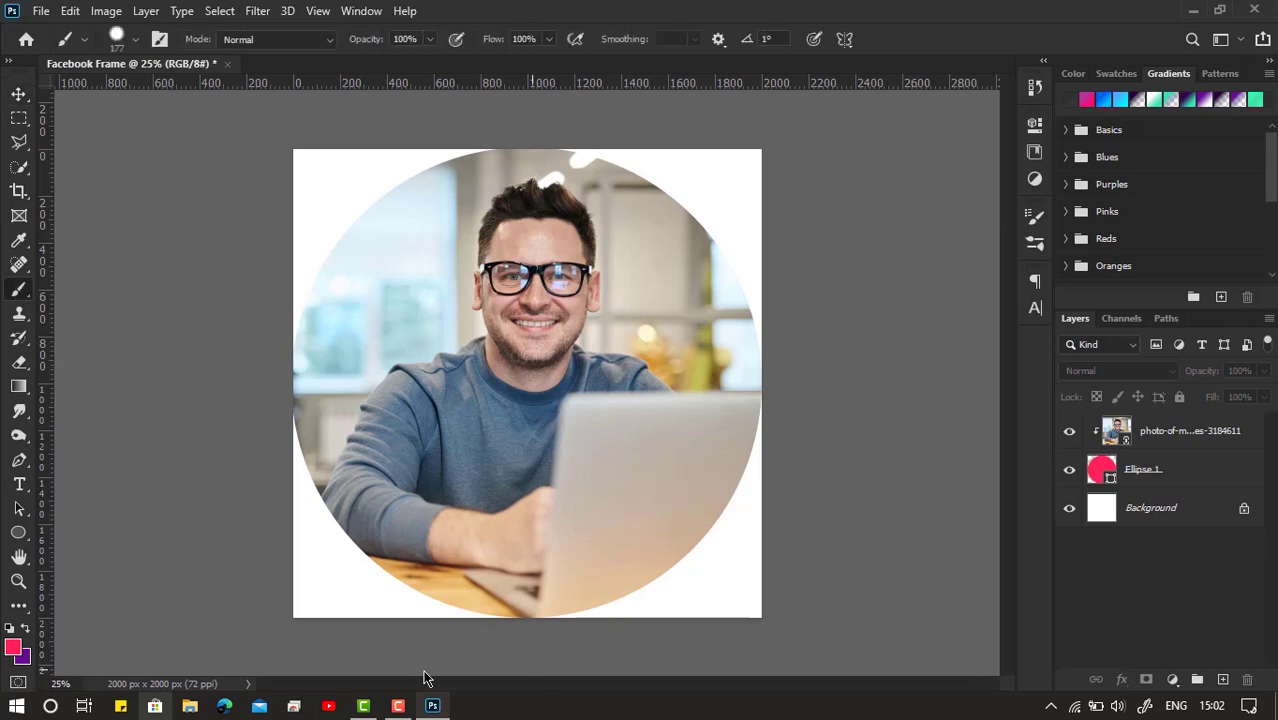
{"action": "left_click", "coordinate": [1166, 442]}
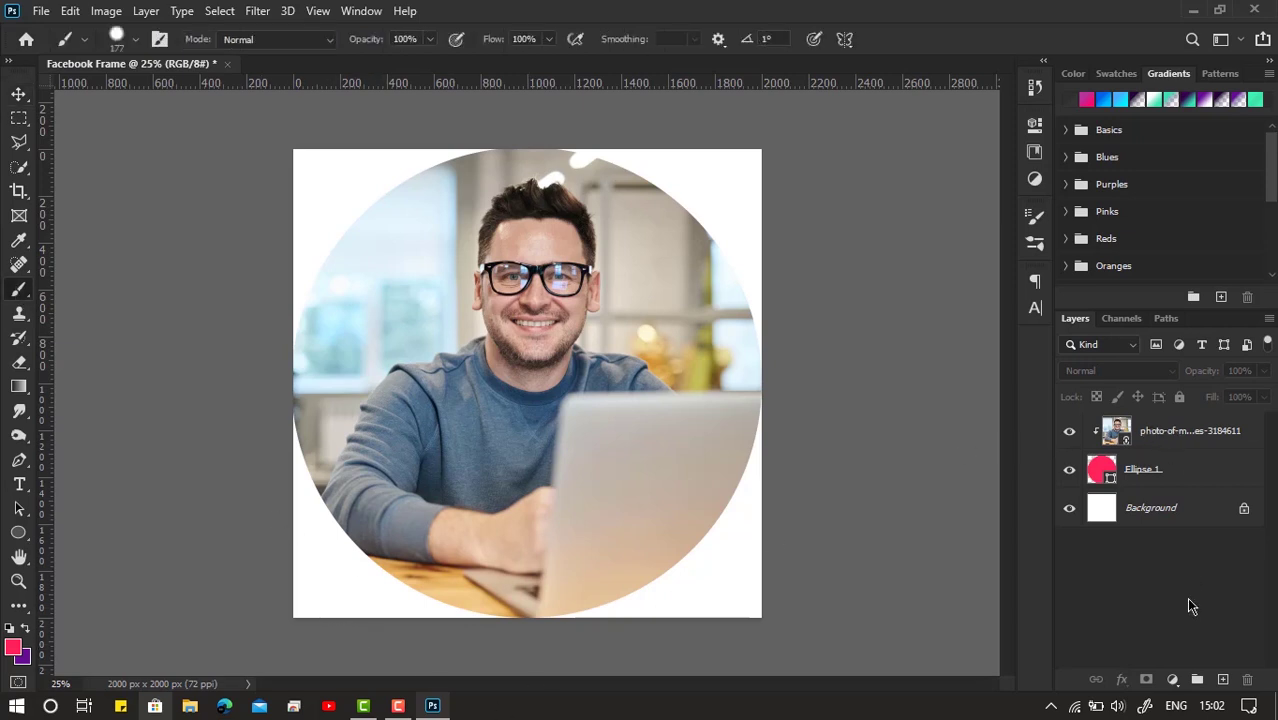
{"action": "left_click", "coordinate": [1223, 680]}
{"action": "mouse_move", "coordinate": [290, 600]}
{"action": "left_mouse_down"}
{"action": "mouse_move", "coordinate": [397, 537]}
{"action": "mouse_move", "coordinate": [713, 545]}
{"action": "mouse_move", "coordinate": [839, 576]}
{"action": "left_mouse_up"}
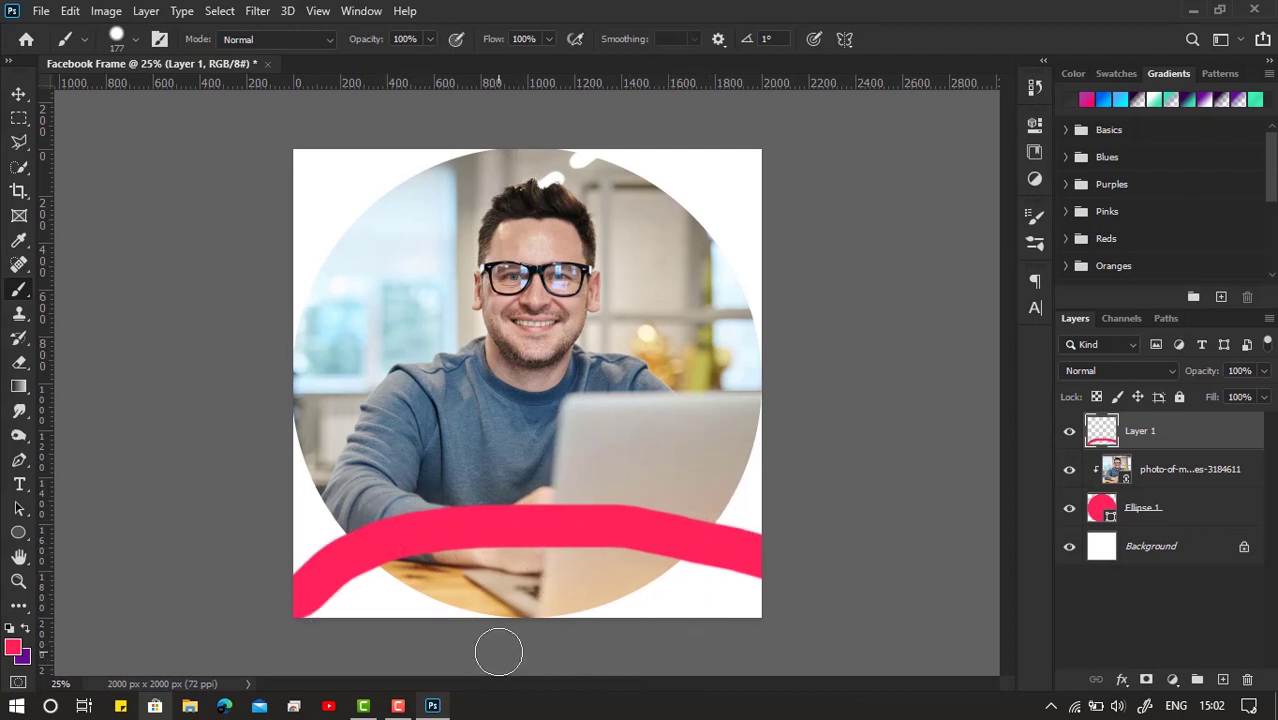
{"action": "key", "text": "ctrl+z"}
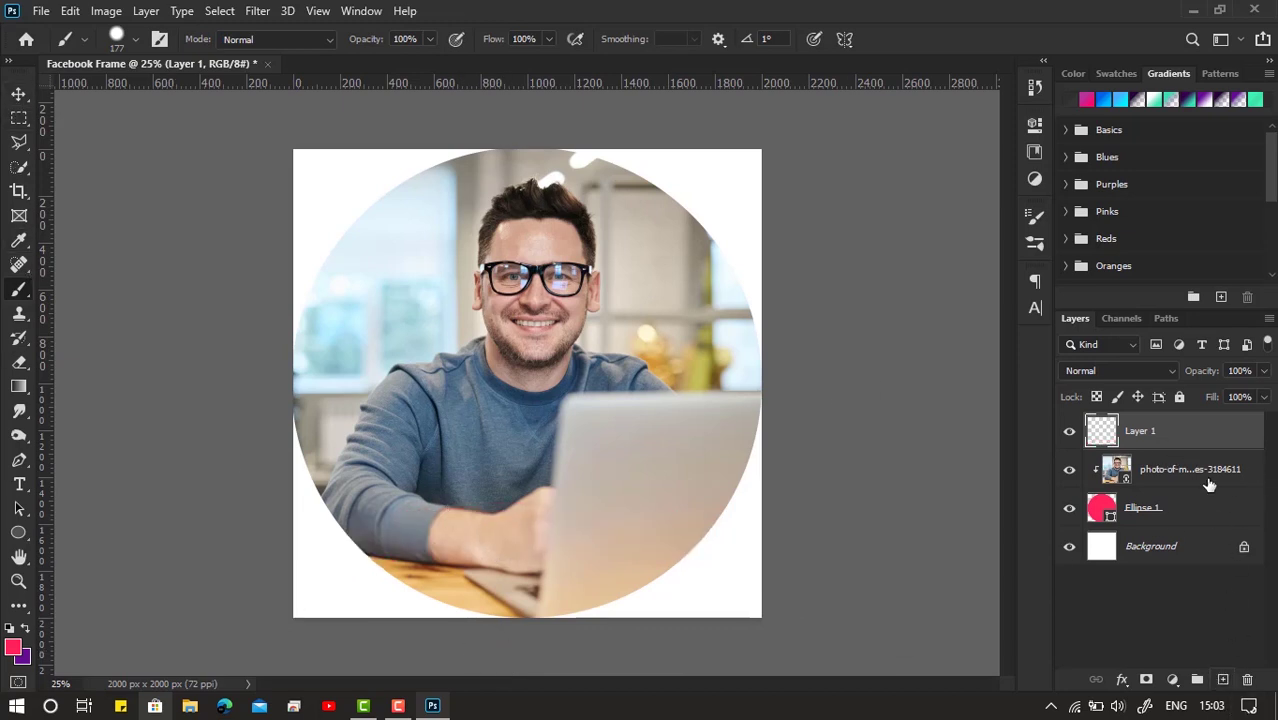
{"action": "key", "text": "Delete"}
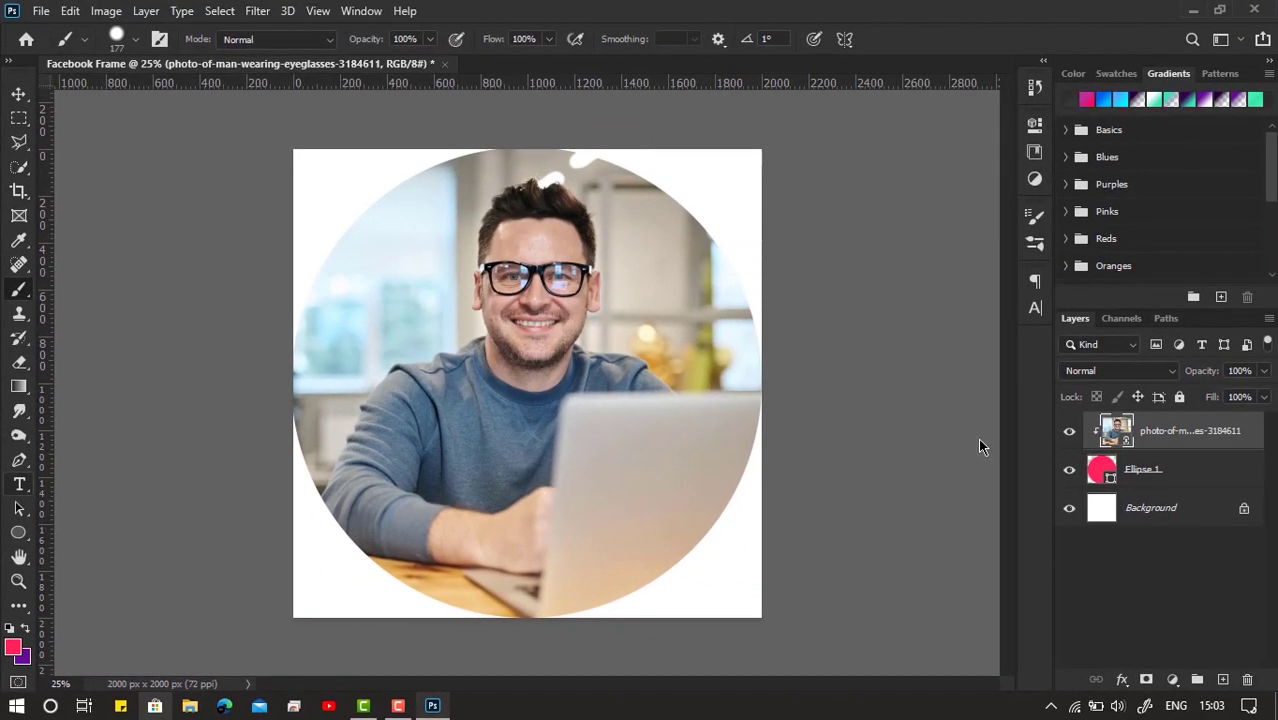
Step: Add the two-line centered text "ريح فالدار" and "وتعلم حاجة تفيدك" over the lower part of the photo
{"action": "key", "text": "t"}
{"action": "left_click", "coordinate": [539, 518]}
{"action": "type", "text": "ييح فالدار"}
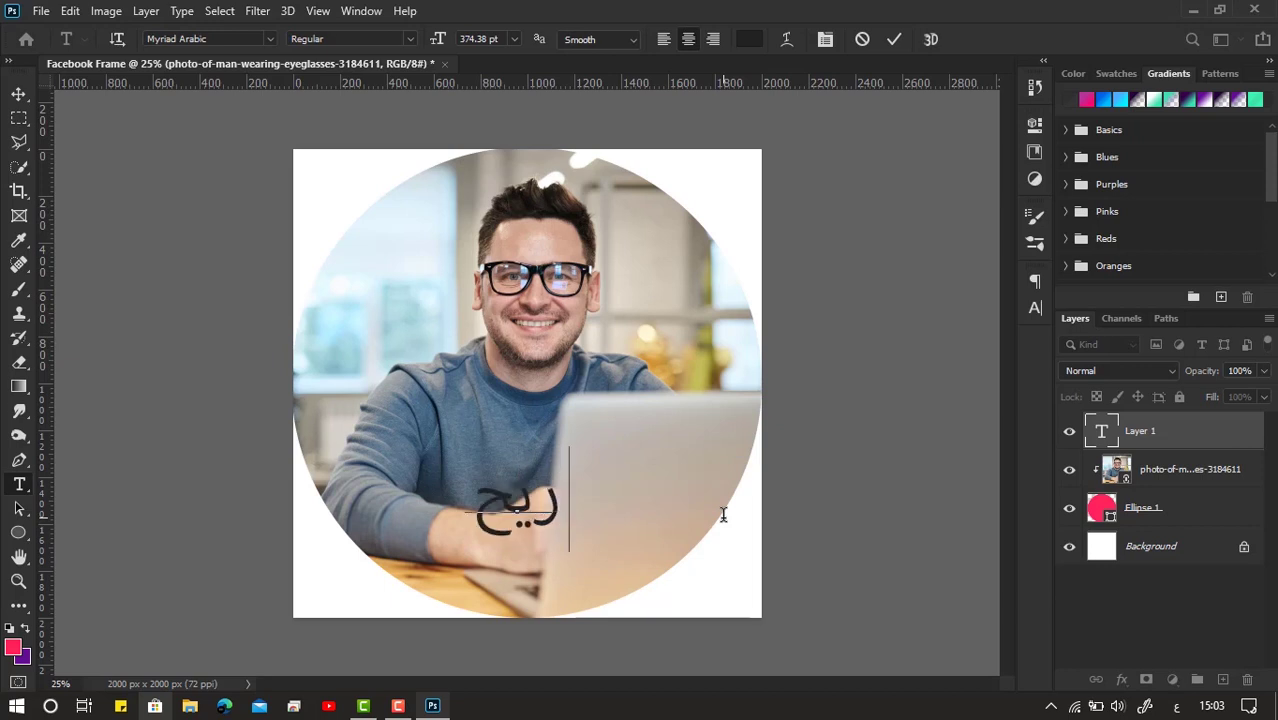
{"action": "key", "text": "Return"}
{"action": "type", "text": "وتعلم حاجة تفيدك"}
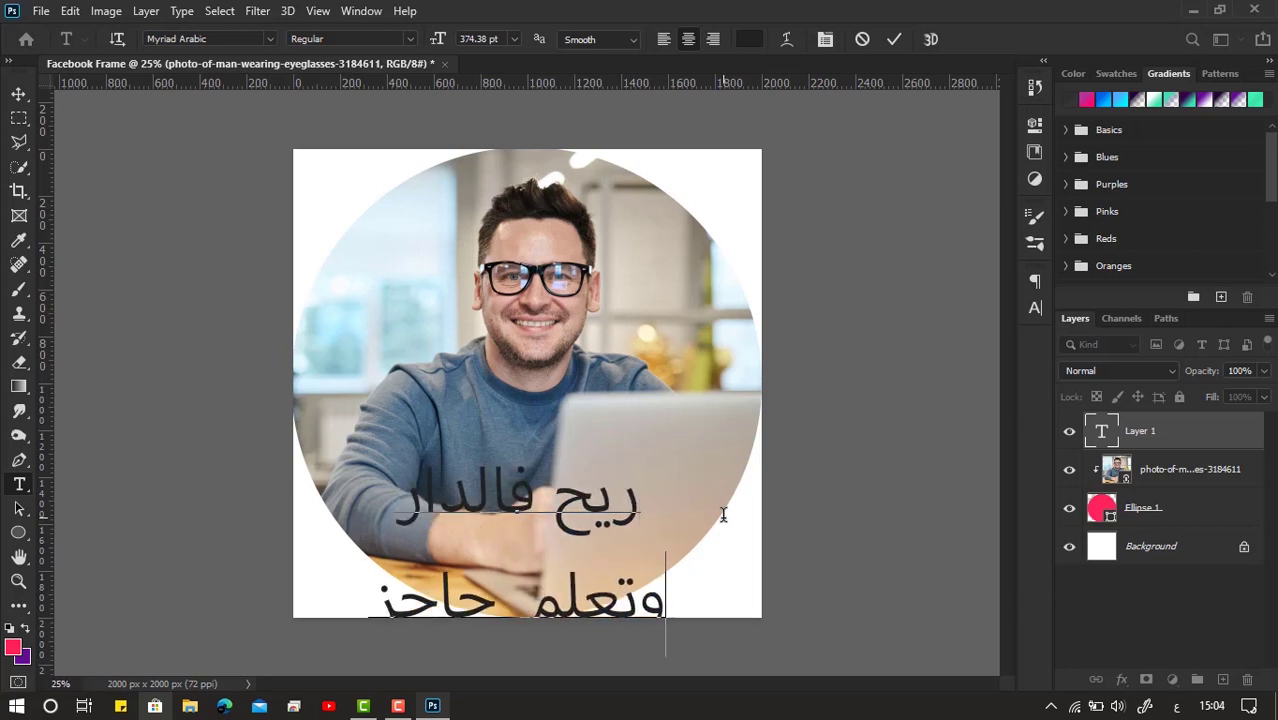
{"action": "key", "text": "ctrl+Return"}
Step: Scale the Arabic text down to about 64% and place it near the bottom of the circular photo
{"action": "key", "text": "v"}
{"action": "left_click_drag", "start_coordinate": [532, 503], "coordinate": [542, 382]}
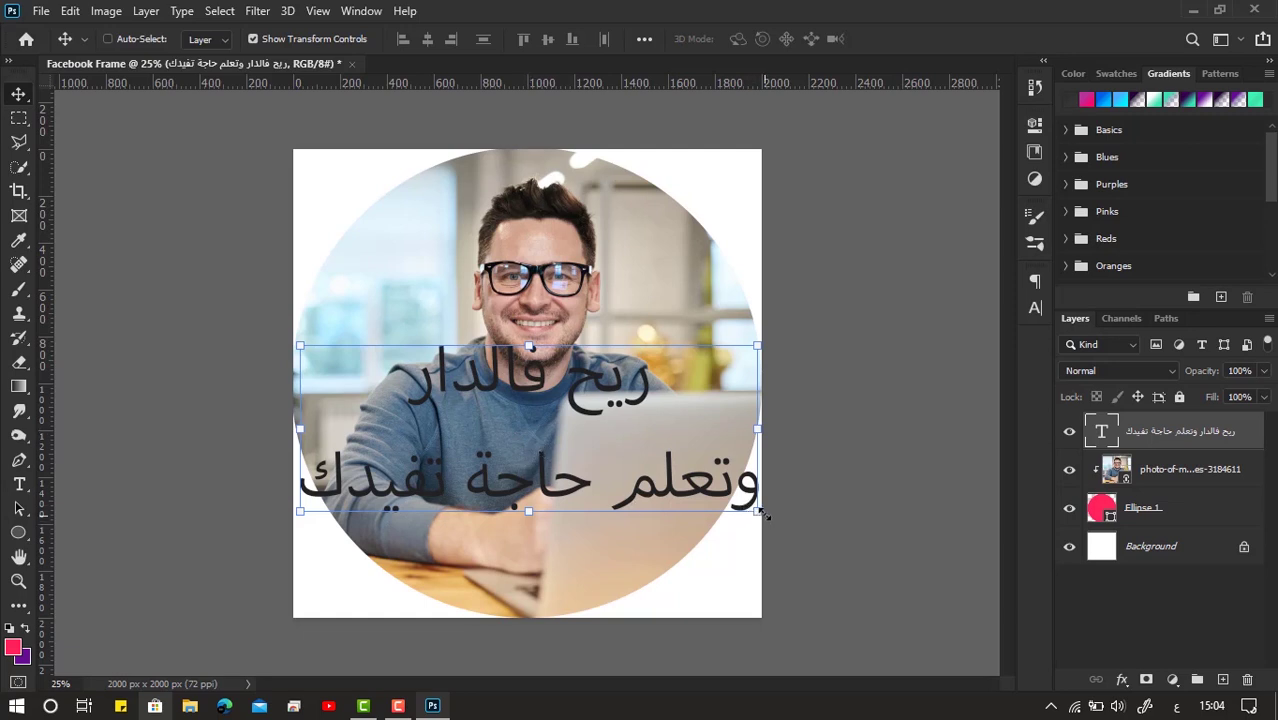
{"action": "left_click_drag", "start_coordinate": [757, 428], "coordinate": [595, 430]}
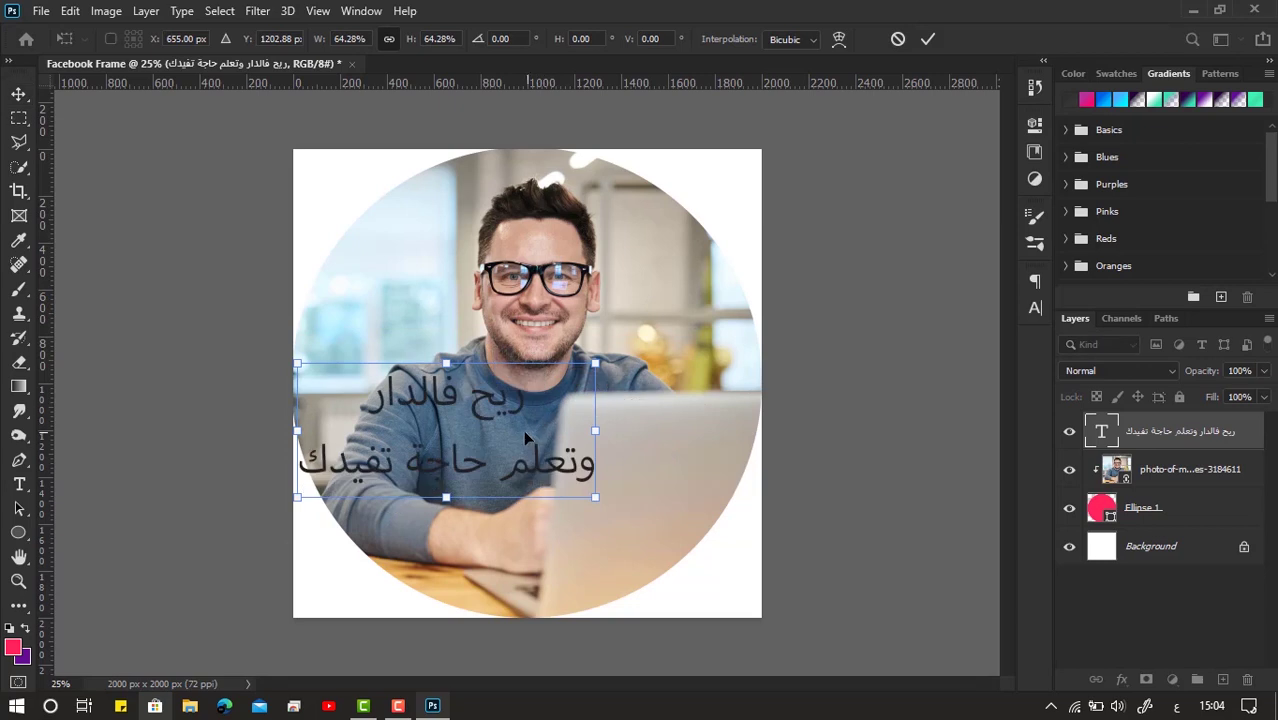
{"action": "left_click_drag", "start_coordinate": [554, 379], "coordinate": [653, 474]}
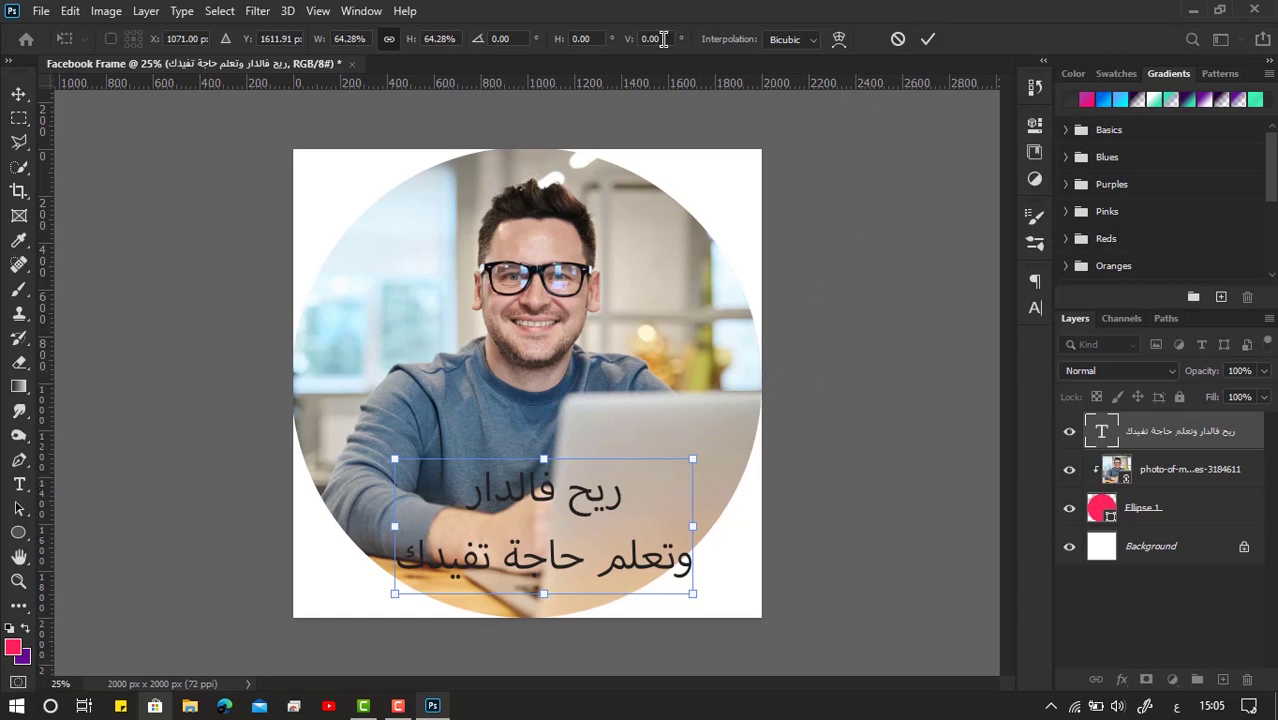
Step: Preview Arabic fonts on the text layer and set its font to Tajawal ExtraBold
{"action": "left_click", "coordinate": [1035, 308]}
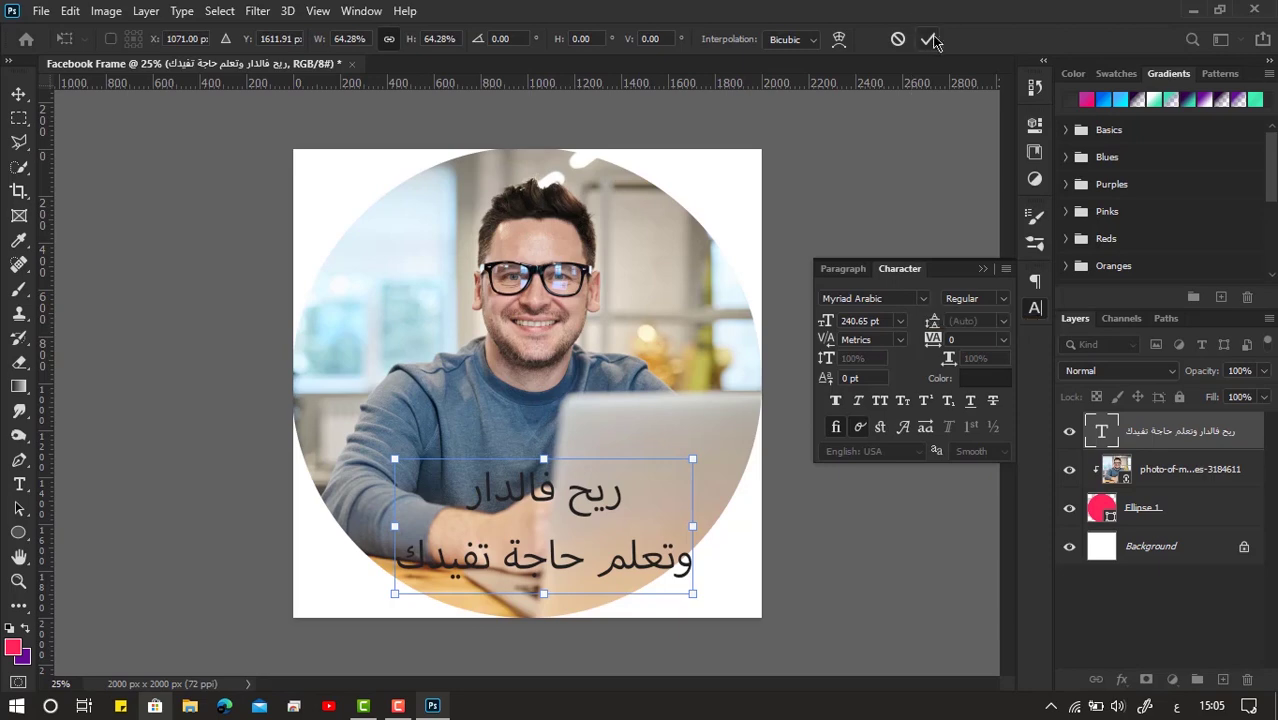
{"action": "left_click", "coordinate": [923, 298]}
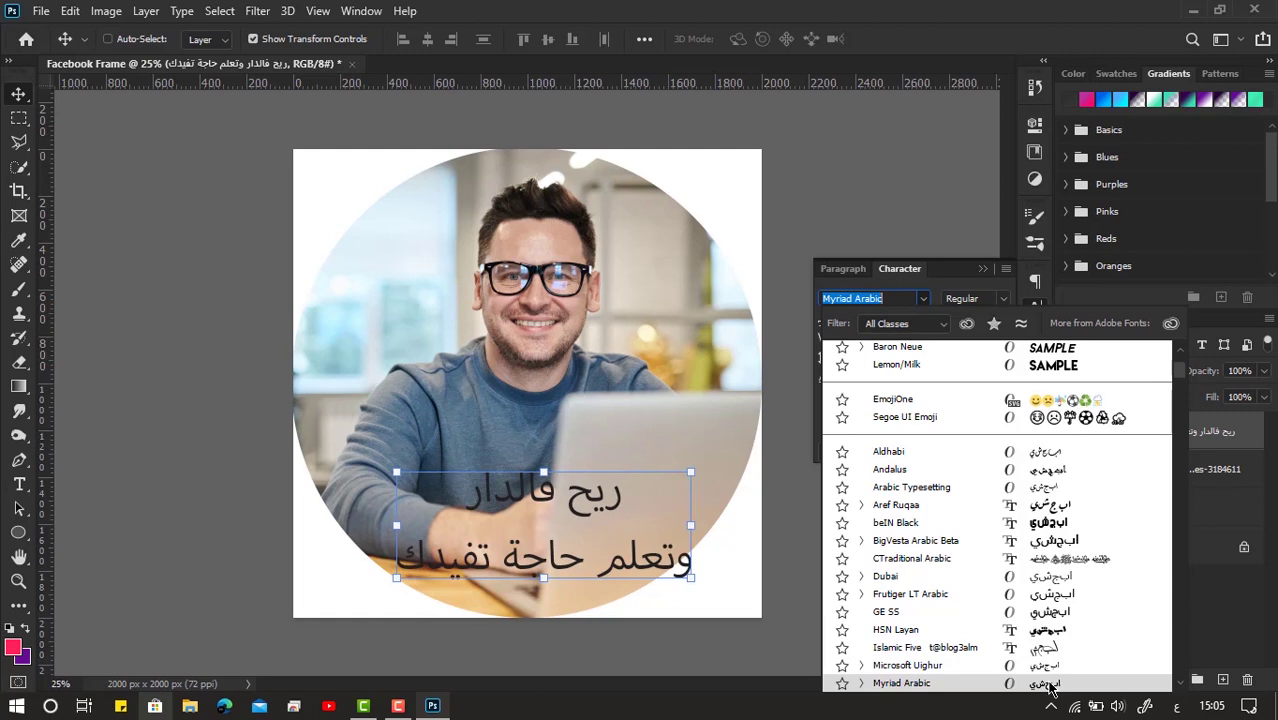
{"action": "scroll", "coordinate": [1050, 688], "scroll_direction": "down", "scroll_amount": 2}
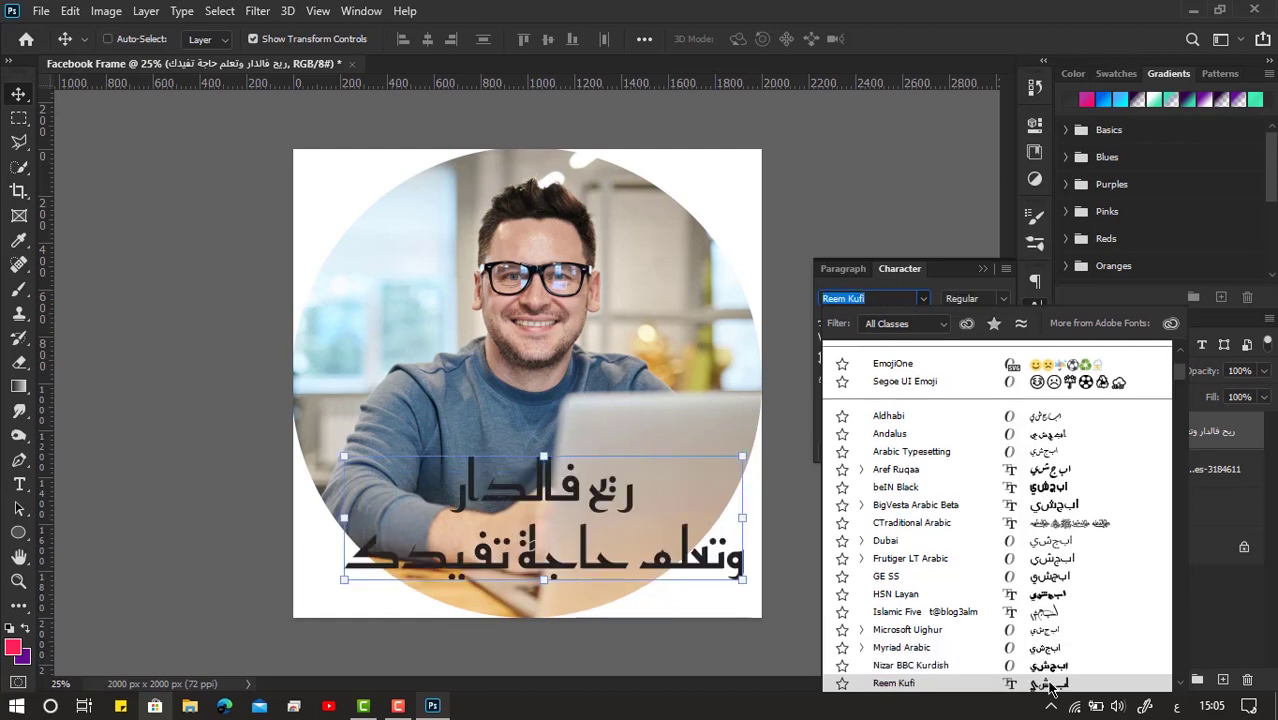
{"action": "scroll", "coordinate": [1050, 688], "scroll_direction": "down", "scroll_amount": 1}
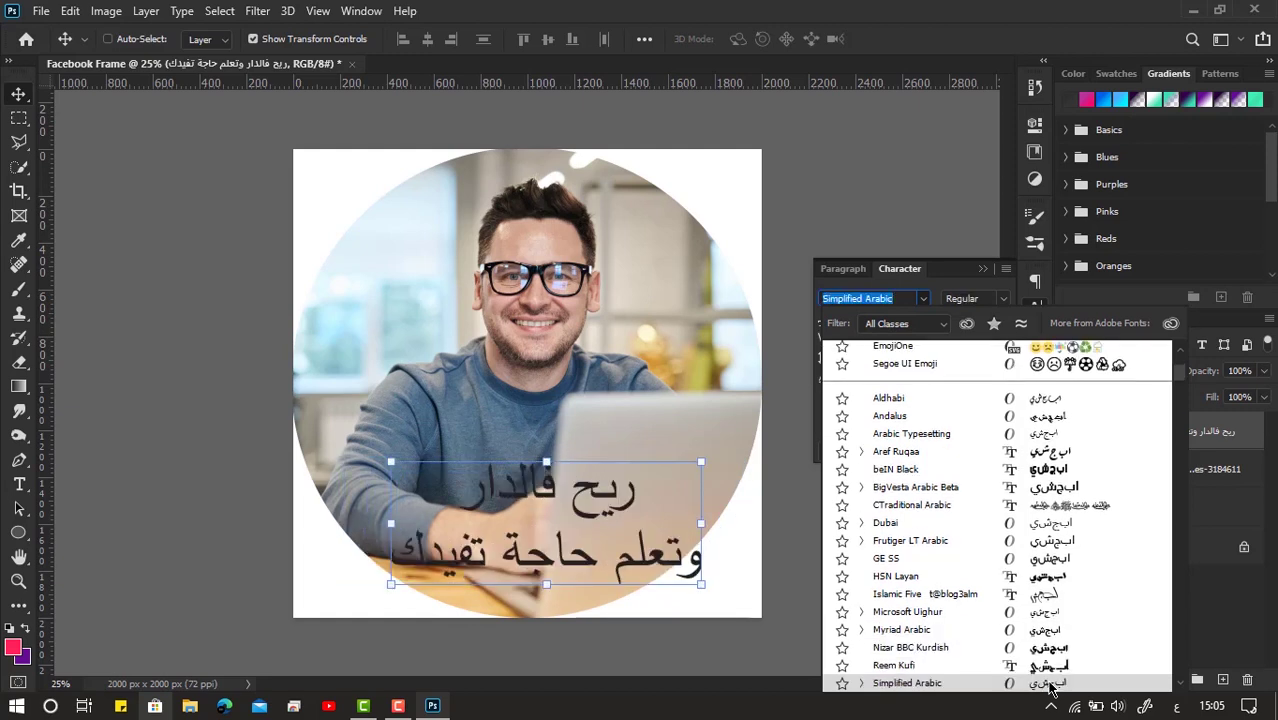
{"action": "scroll", "coordinate": [1050, 688], "scroll_direction": "down", "scroll_amount": 2}
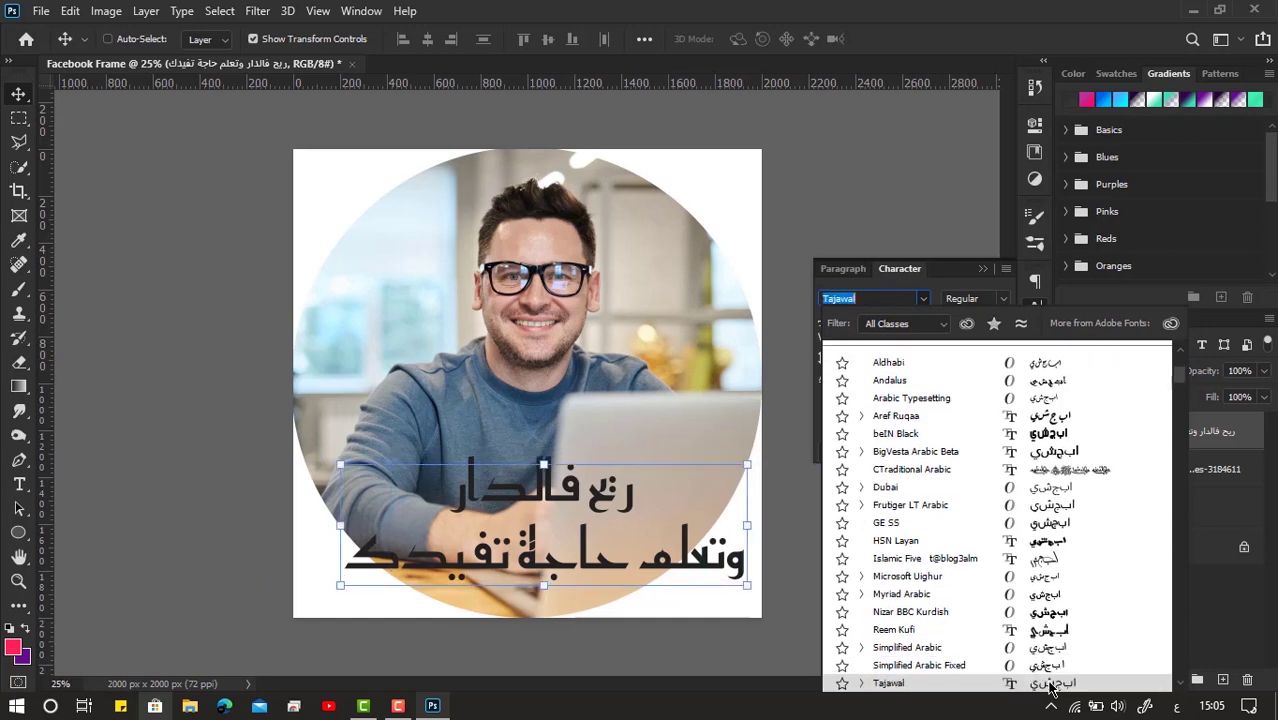
{"action": "scroll", "coordinate": [1050, 688], "scroll_direction": "down", "scroll_amount": 1}
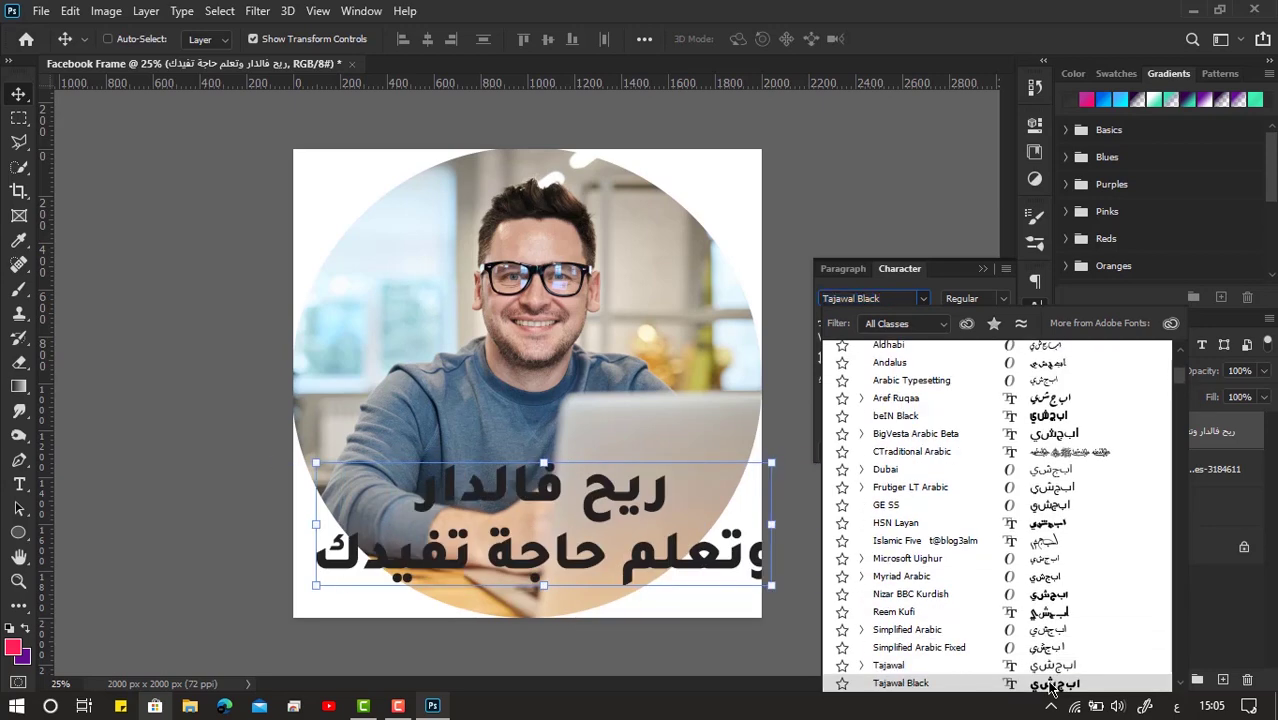
{"action": "scroll", "coordinate": [1050, 688], "scroll_direction": "down", "scroll_amount": 1}
{"action": "scroll", "coordinate": [1050, 688], "scroll_direction": "down", "scroll_amount": 1}
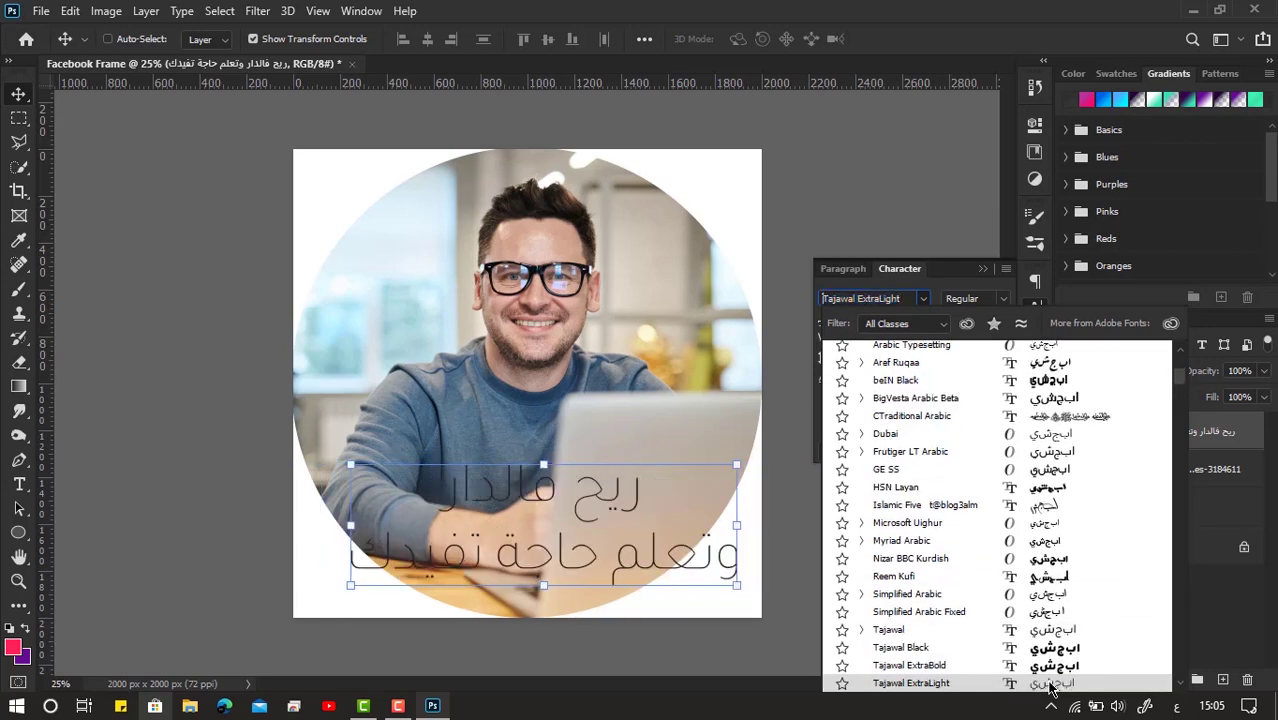
{"action": "key", "text": "Return"}
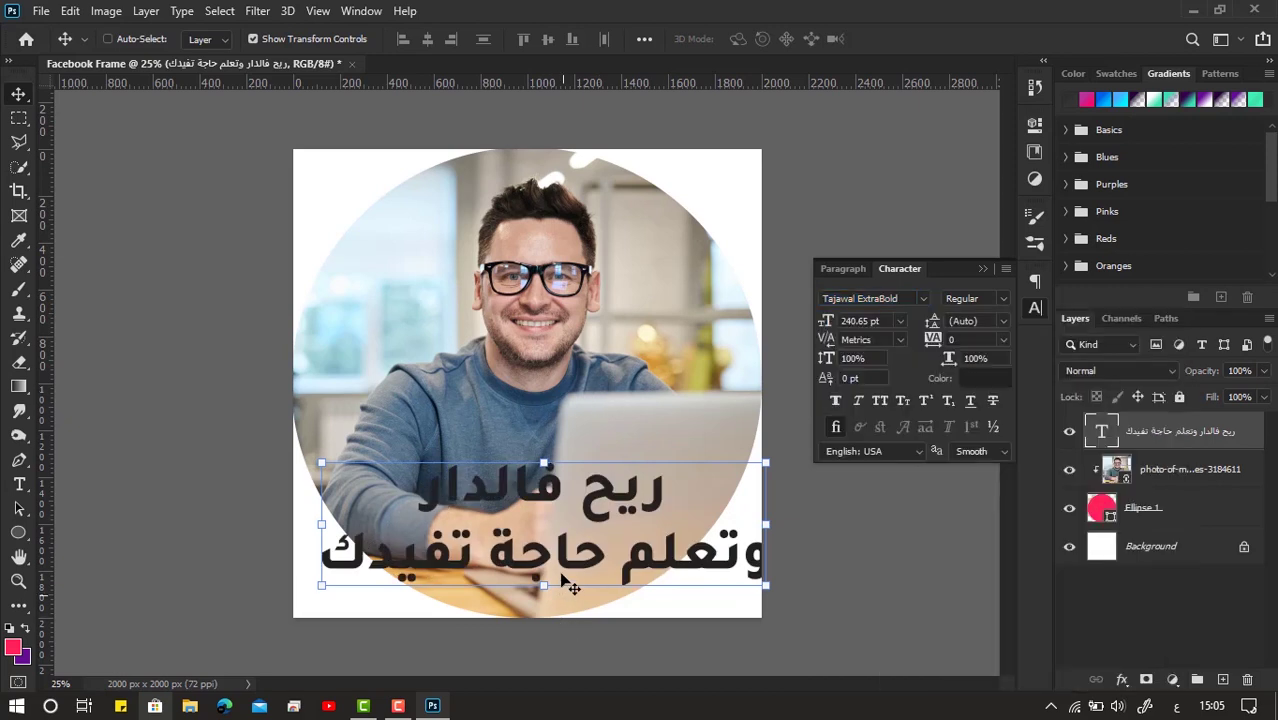
Step: Scale the text down to about 74% and center it horizontally over the lower part of the circular photo
{"action": "left_click_drag", "start_coordinate": [766, 586], "coordinate": [625, 522]}
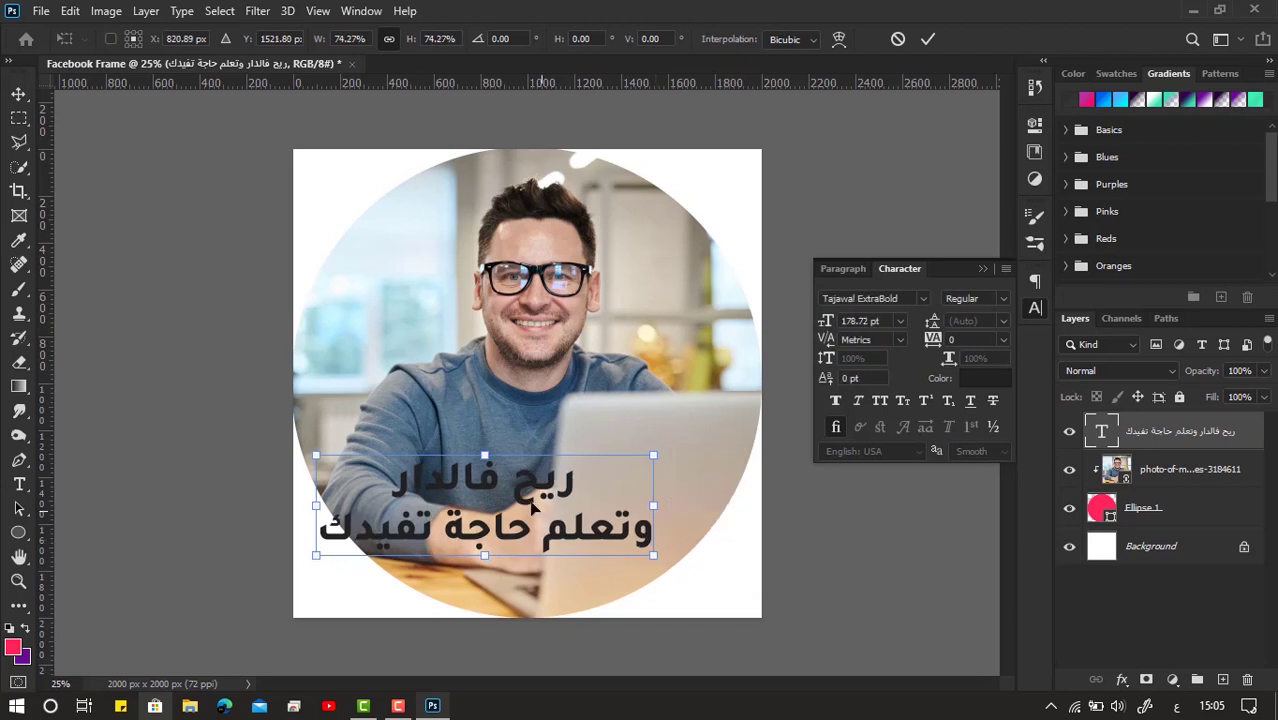
{"action": "left_click_drag", "start_coordinate": [510, 497], "coordinate": [597, 527]}
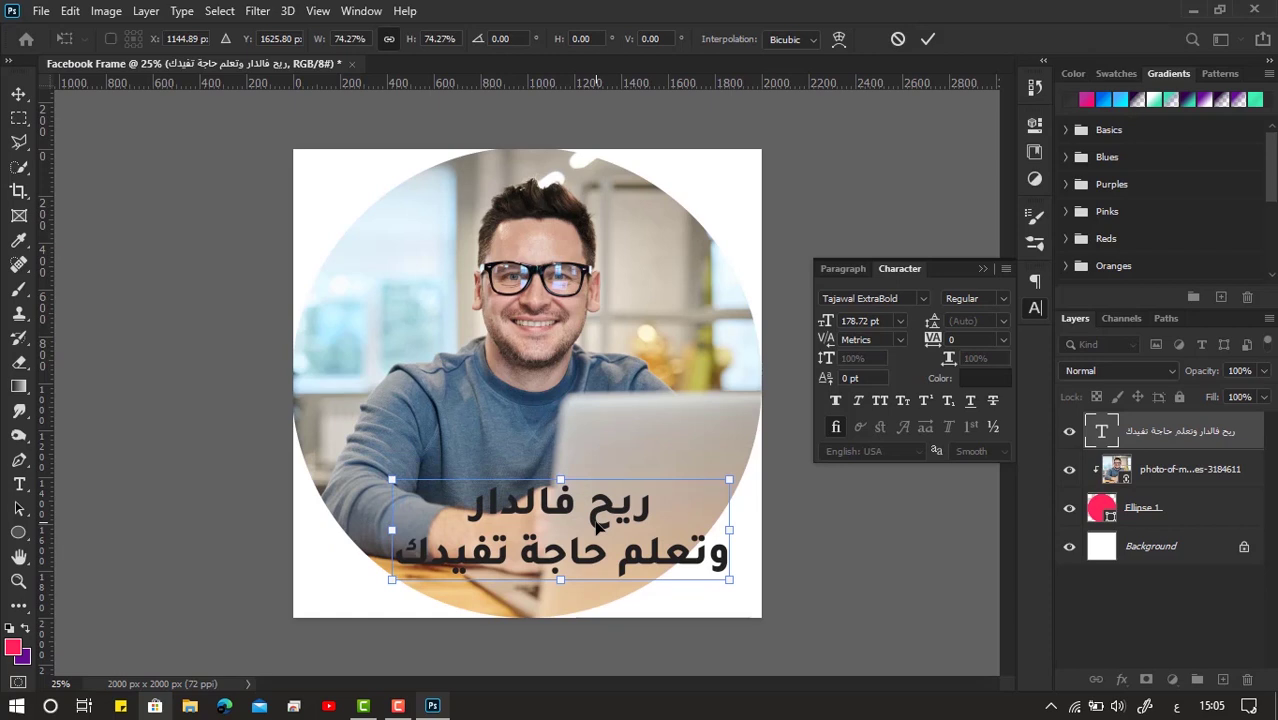
{"action": "mouse_move", "coordinate": [565, 493]}
{"action": "left_mouse_down"}
{"action": "mouse_move", "coordinate": [531, 463]}
{"action": "mouse_move", "coordinate": [562, 495]}
{"action": "left_mouse_up"}
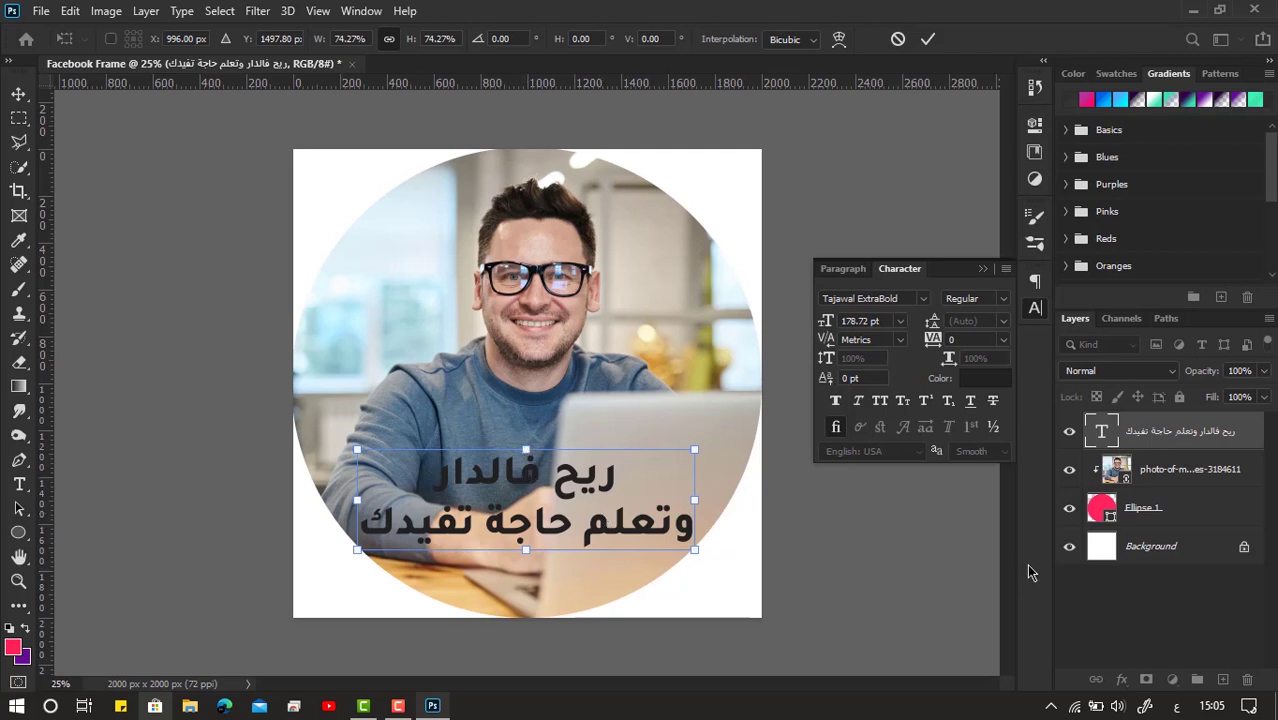
{"action": "key", "text": "Return"}
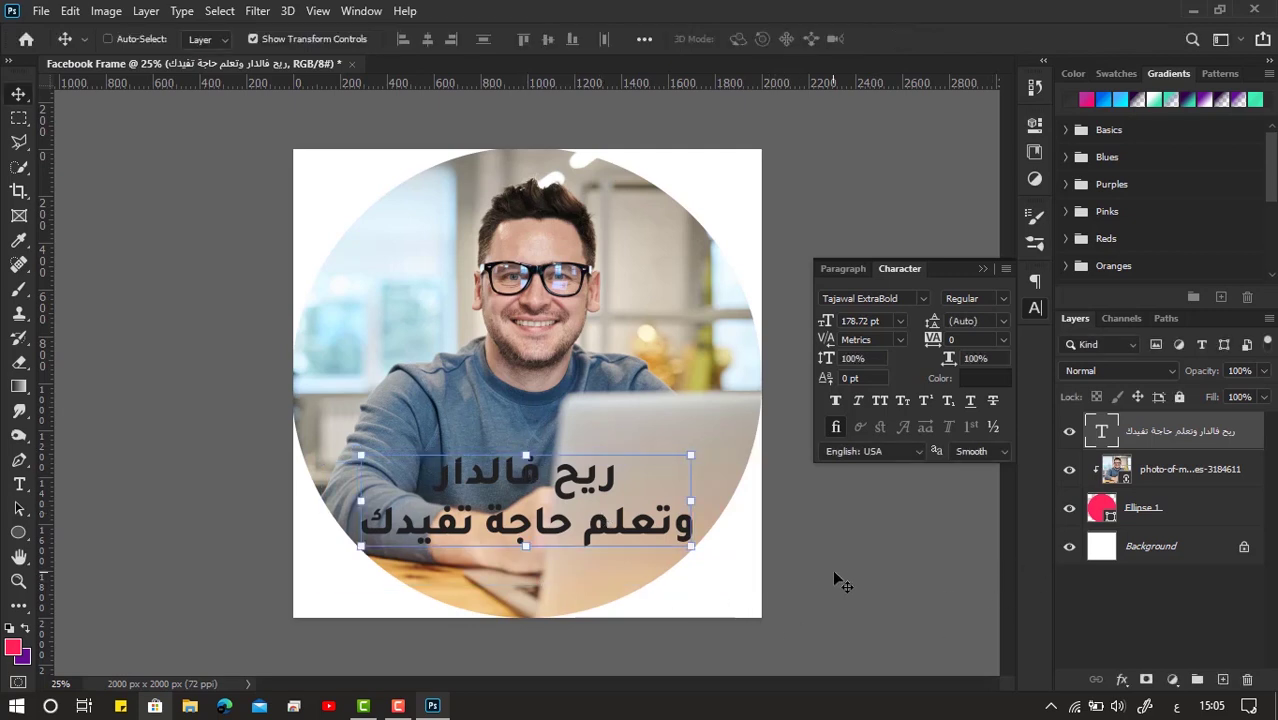
{"action": "left_click", "coordinate": [879, 557]}
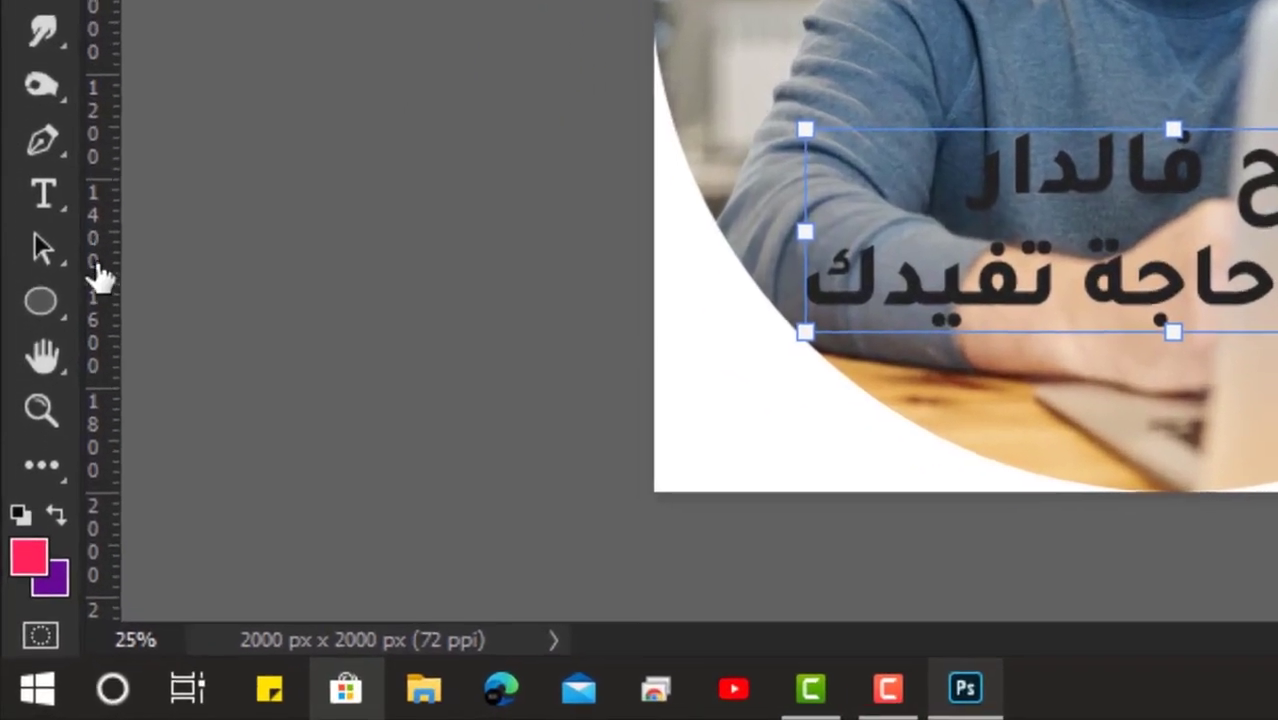
Step: Draw a rectangle about 2076 x 740 px covering the lower part of the circular photo
{"action": "left_click", "coordinate": [18, 532]}
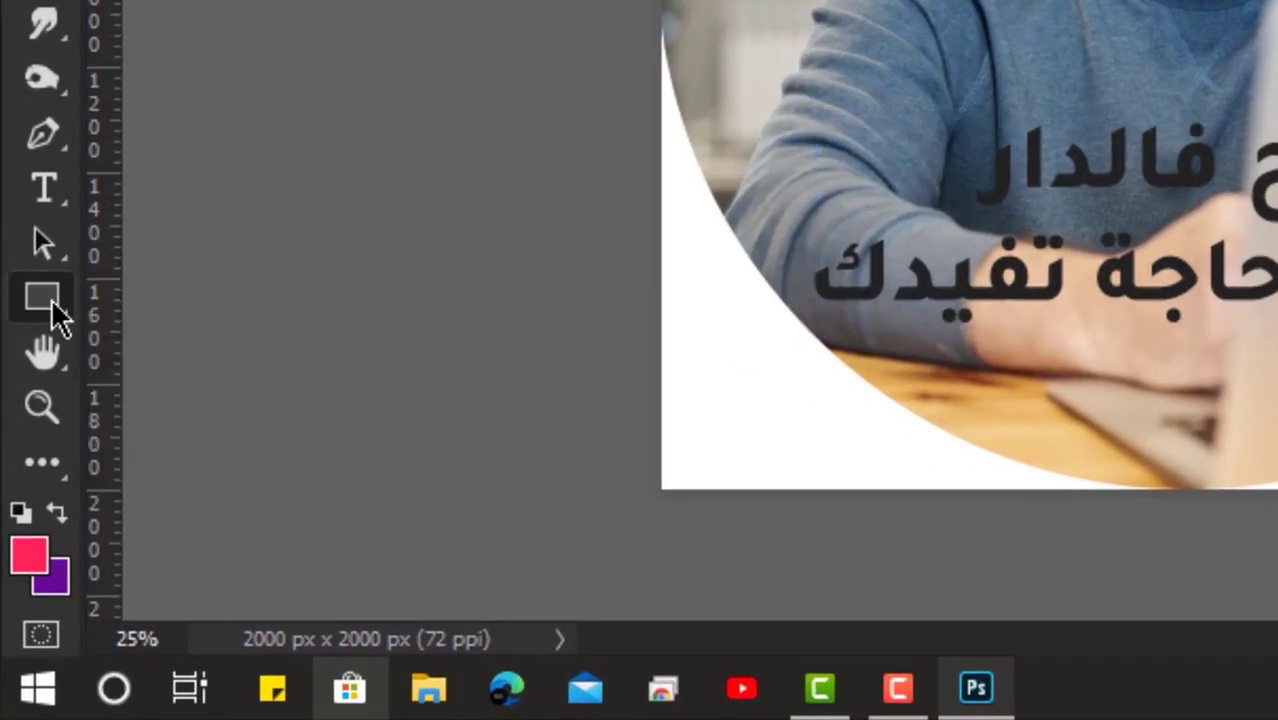
{"action": "right_click", "coordinate": [54, 314]}
{"action": "left_click", "coordinate": [150, 305]}
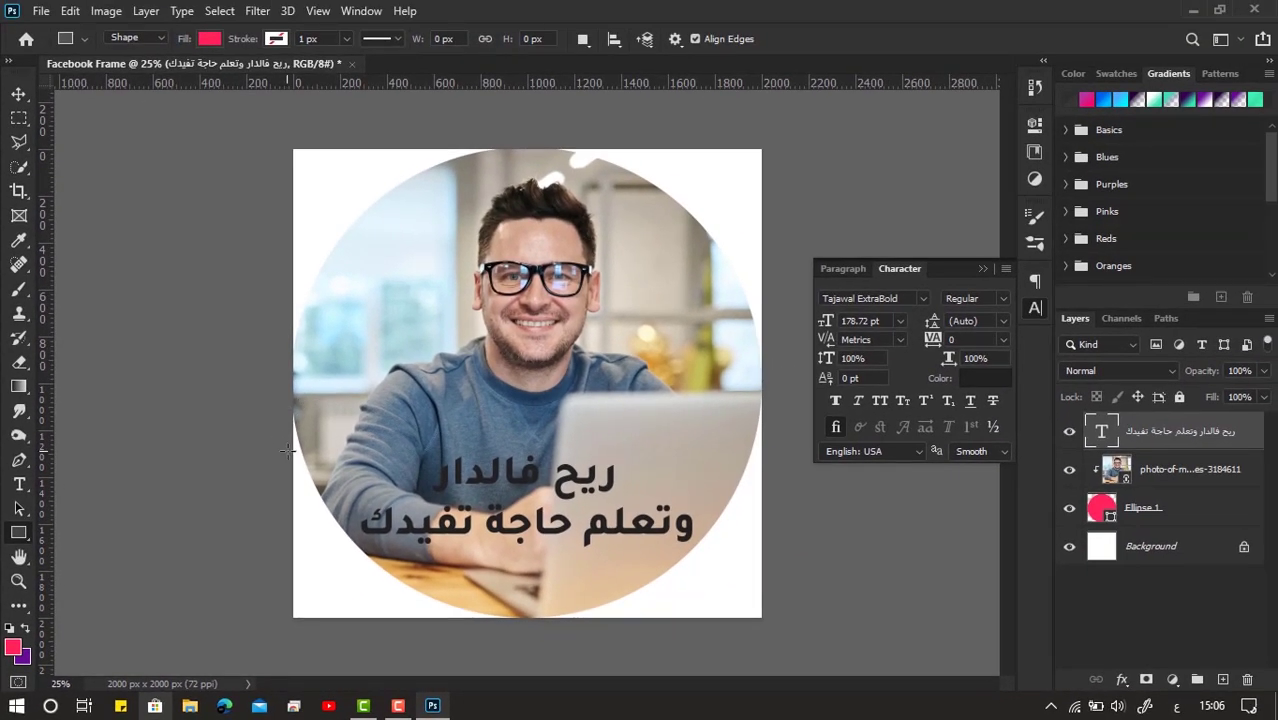
{"action": "left_click_drag", "start_coordinate": [293, 450], "coordinate": [774, 620]}
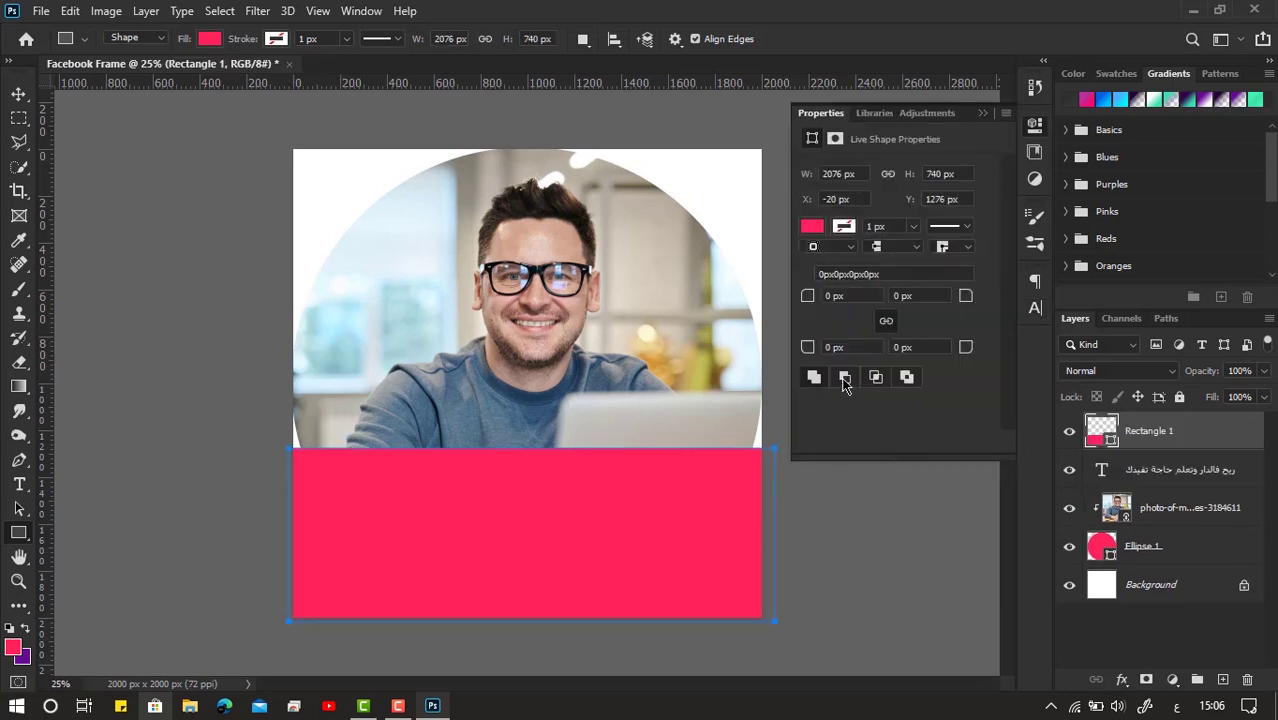
Step: Fill the rectangle with the recently used purple and move its layer below the Arabic text
{"action": "left_click", "coordinate": [812, 228]}
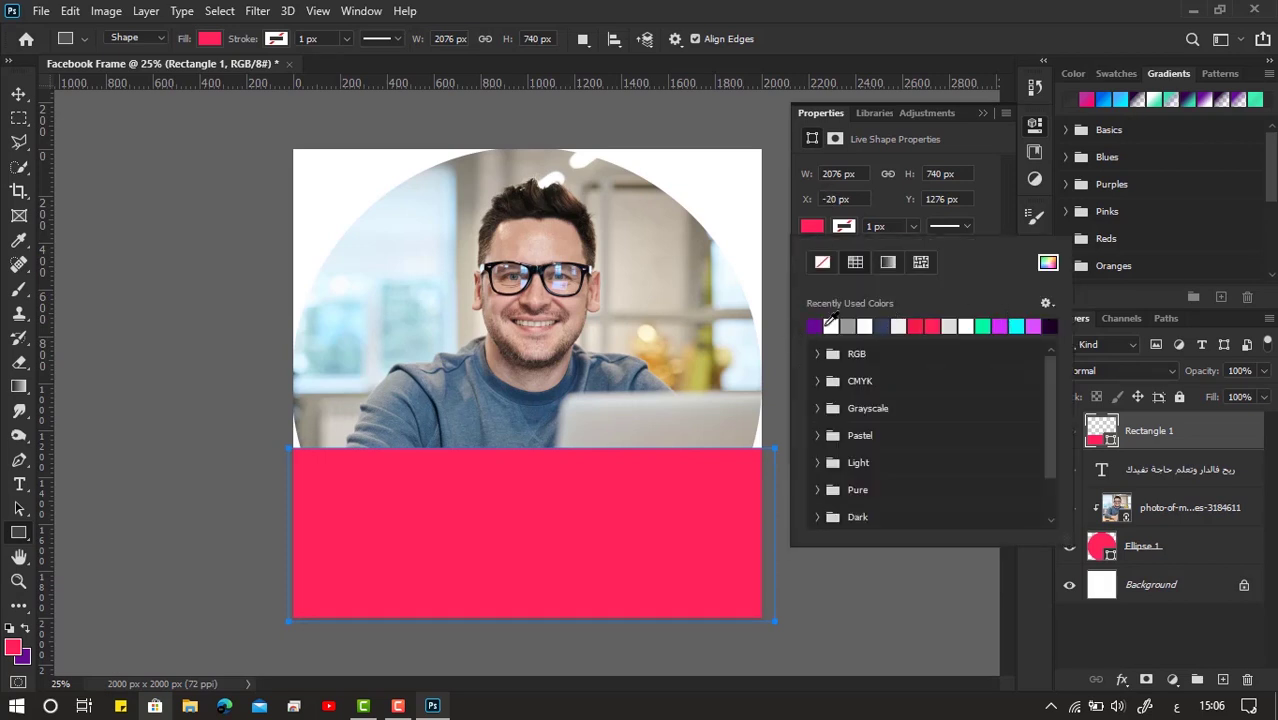
{"action": "left_click", "coordinate": [815, 325]}
{"action": "left_click", "coordinate": [982, 116]}
{"action": "left_click", "coordinate": [982, 114]}
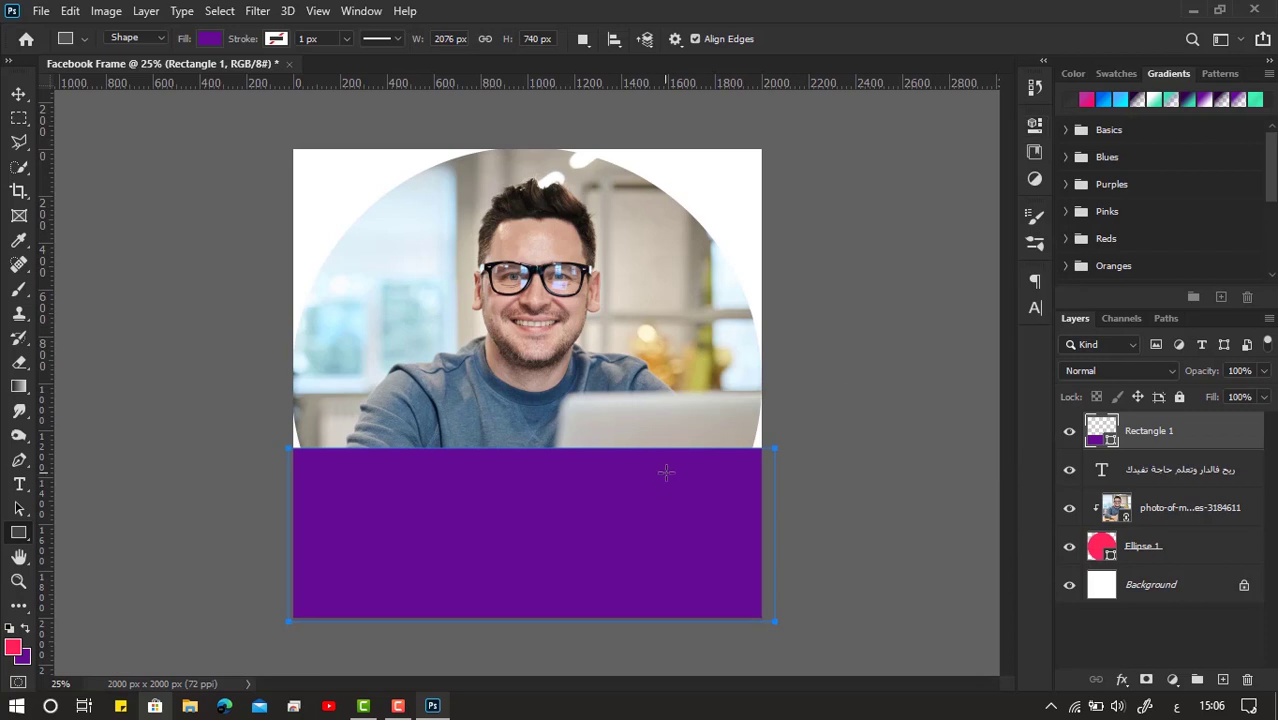
{"action": "left_click", "coordinate": [19, 93]}
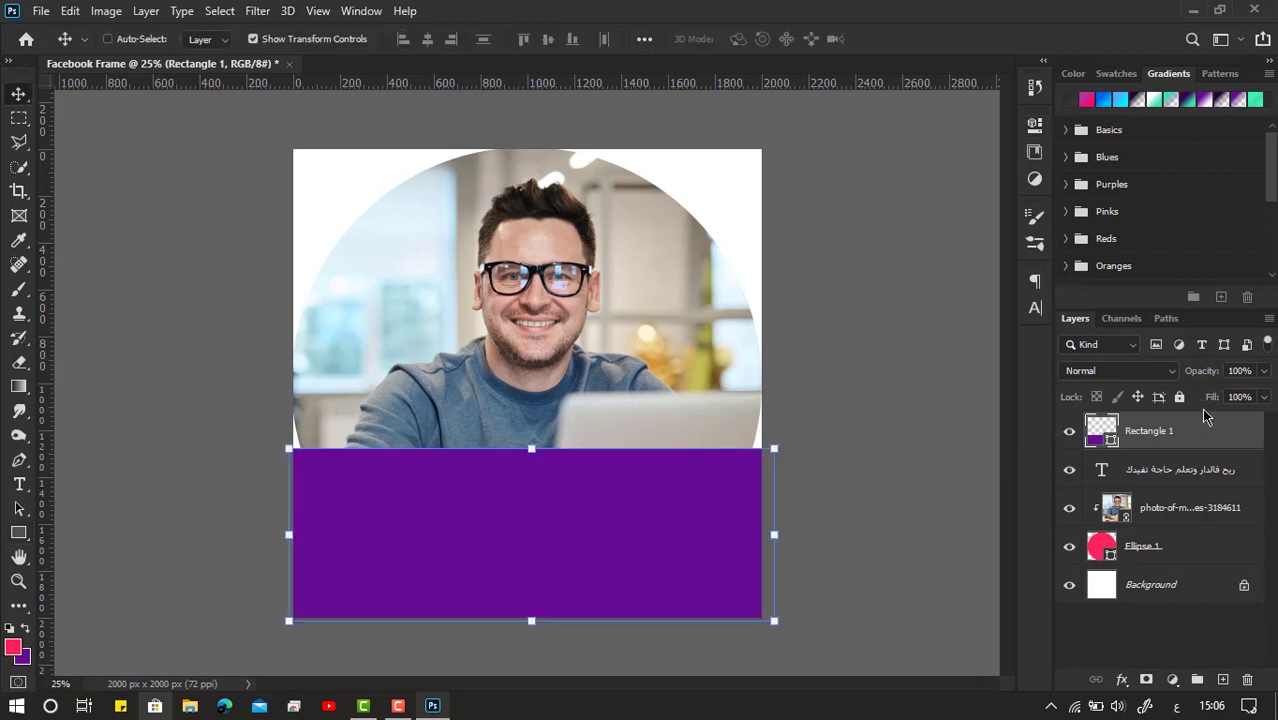
{"action": "key", "text": "ctrl+bracketleft"}
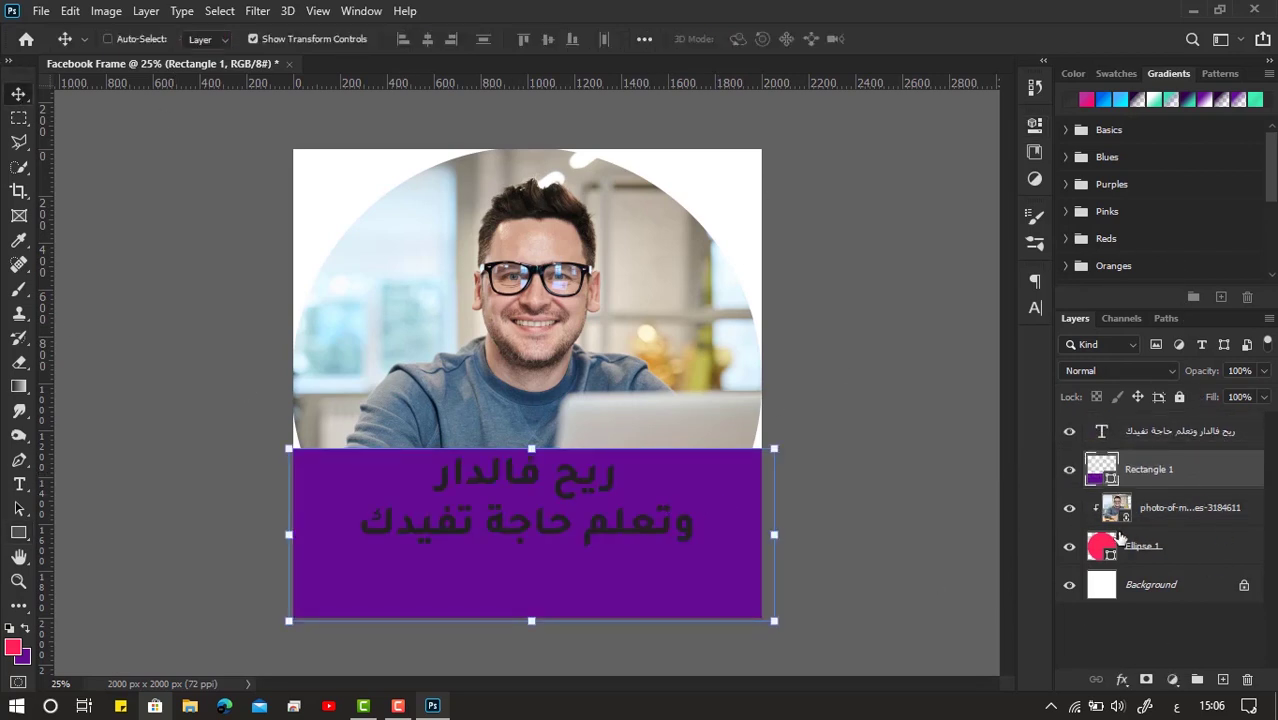
Step: Set the Arabic text color to white (ffffff)
{"action": "left_click", "coordinate": [1104, 430]}
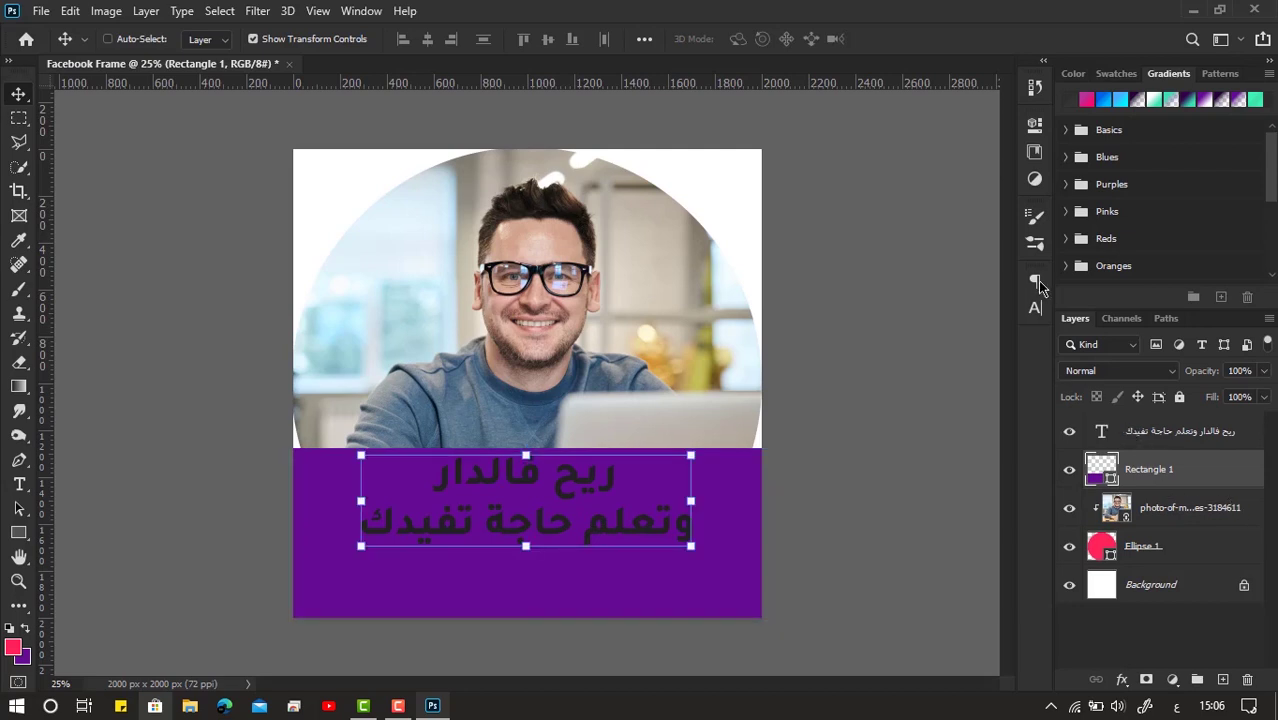
{"action": "left_click", "coordinate": [1035, 307]}
{"action": "left_click", "coordinate": [976, 380]}
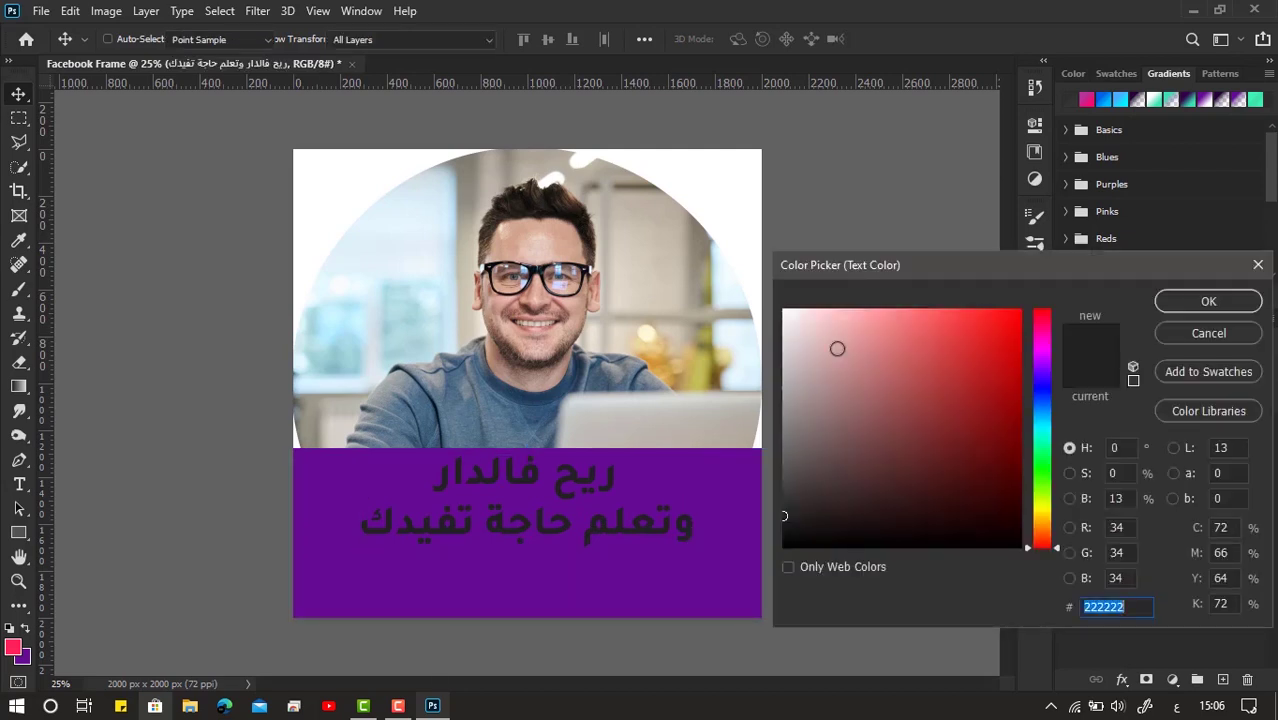
{"action": "type", "text": "ffffff"}
{"action": "left_click", "coordinate": [1206, 303]}
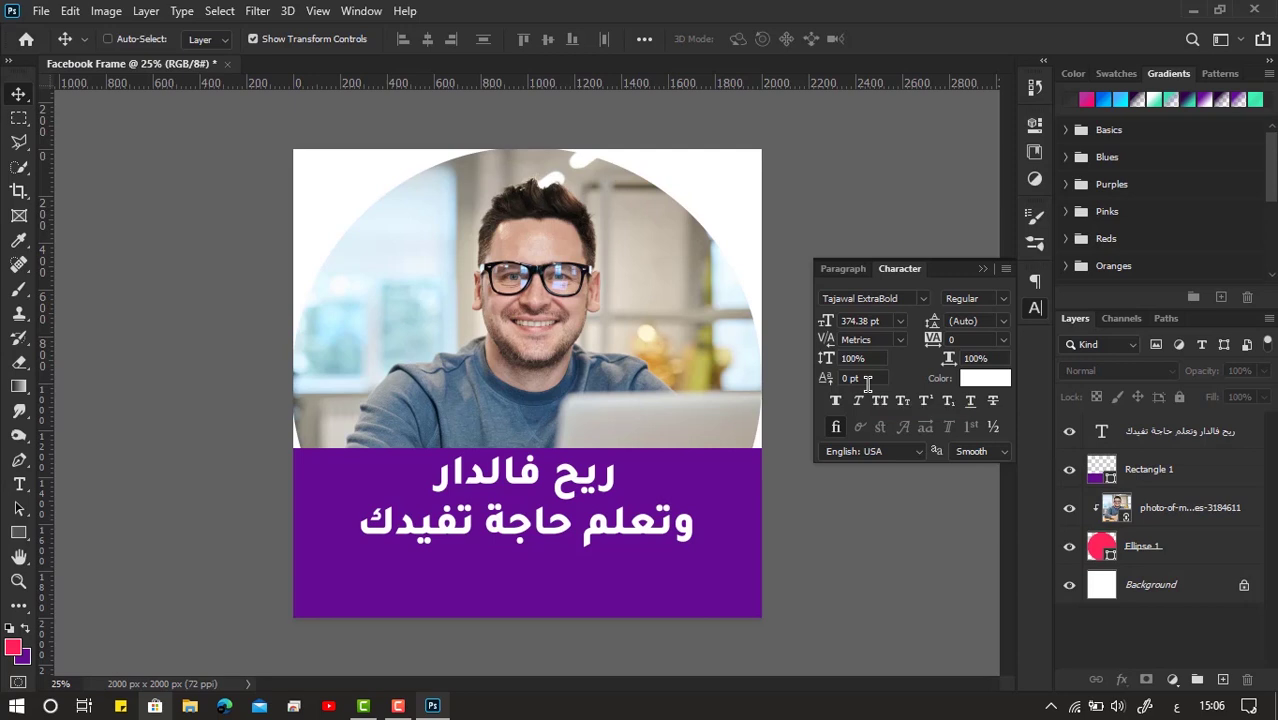
Step: Clip the purple rectangle and the Arabic text layer to the Ellipse 1 circle
{"action": "left_click", "coordinate": [387, 592], "text": "ctrl"}
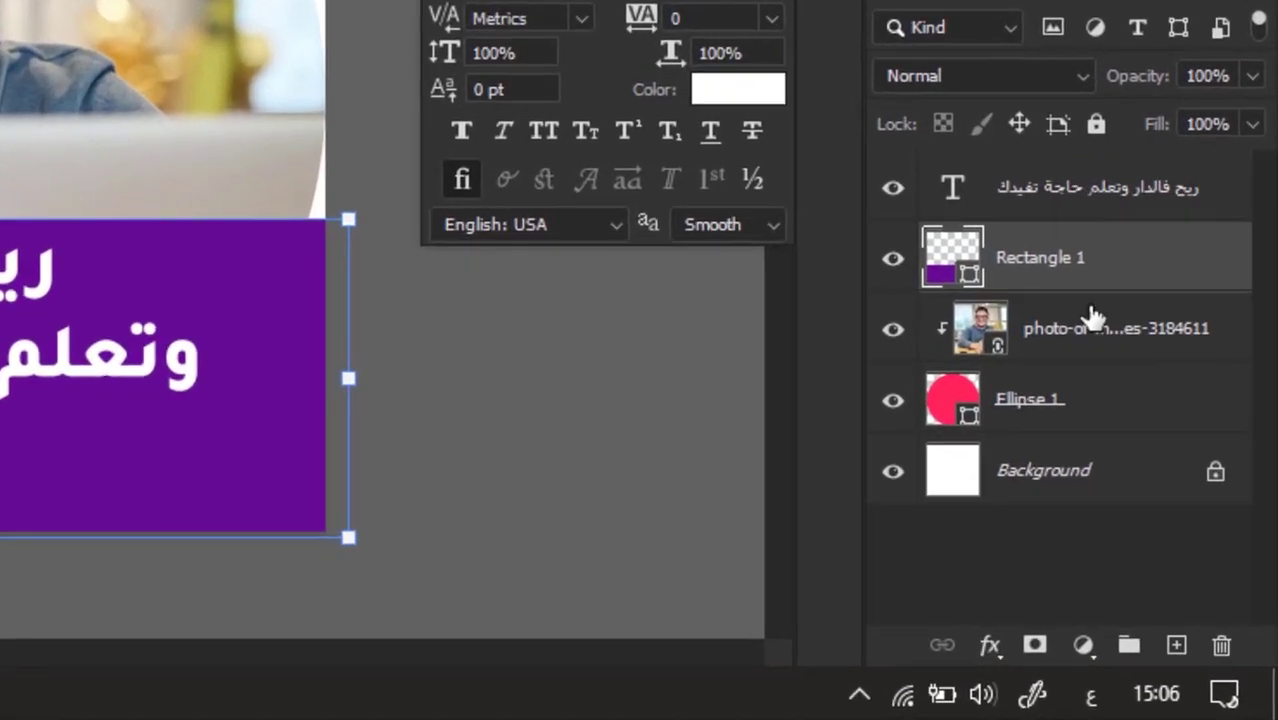
{"action": "left_click", "coordinate": [1088, 200]}
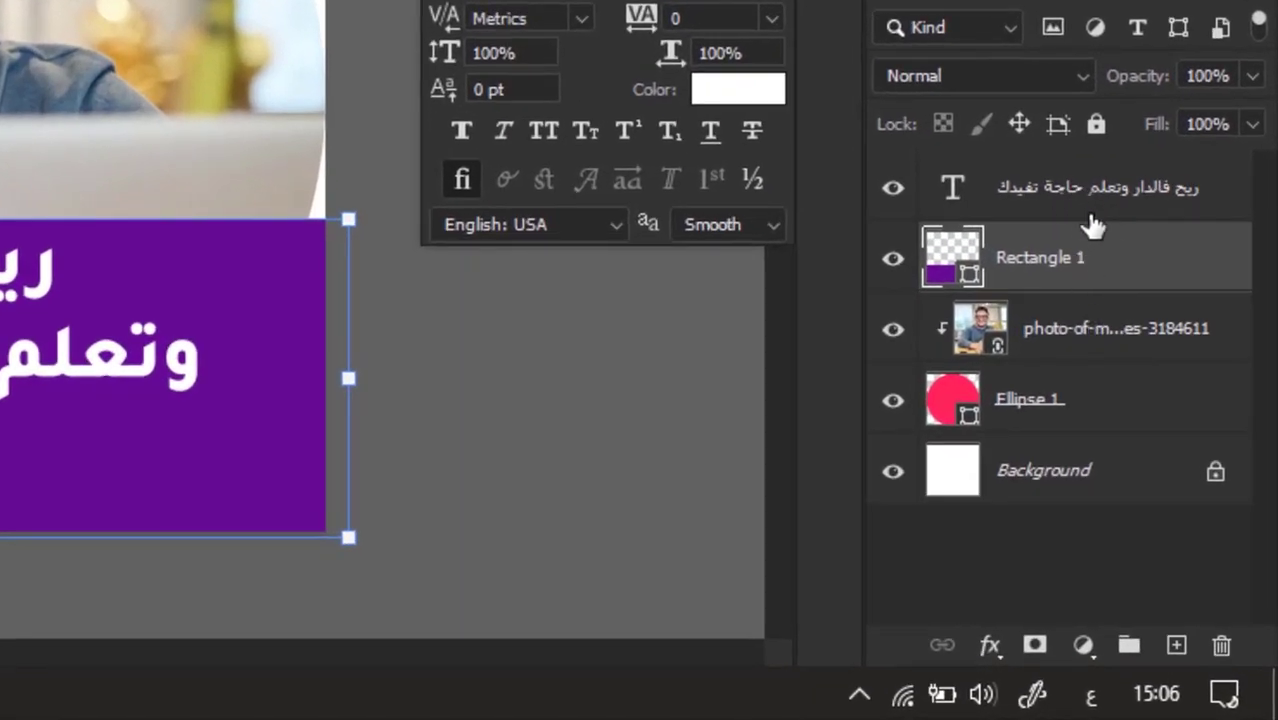
{"action": "left_click", "coordinate": [1088, 266]}
{"action": "key", "text": "alt"}
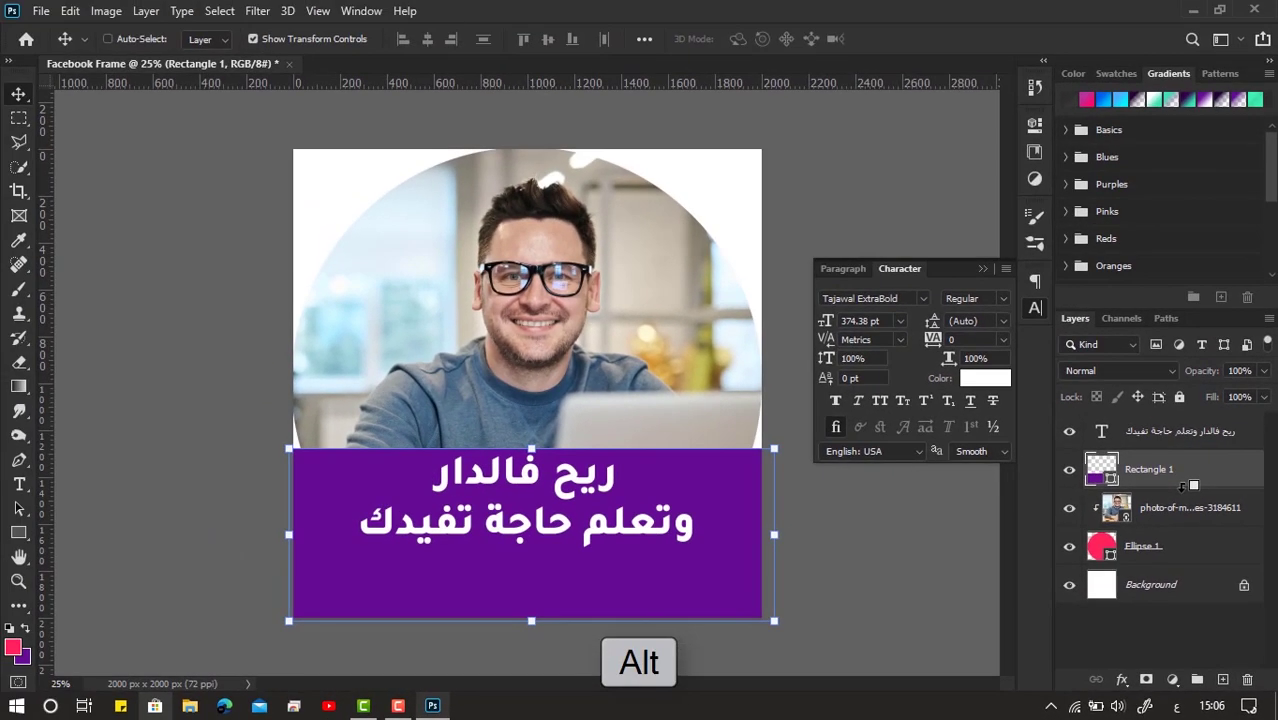
{"action": "left_click", "coordinate": [1103, 311], "text": "alt"}
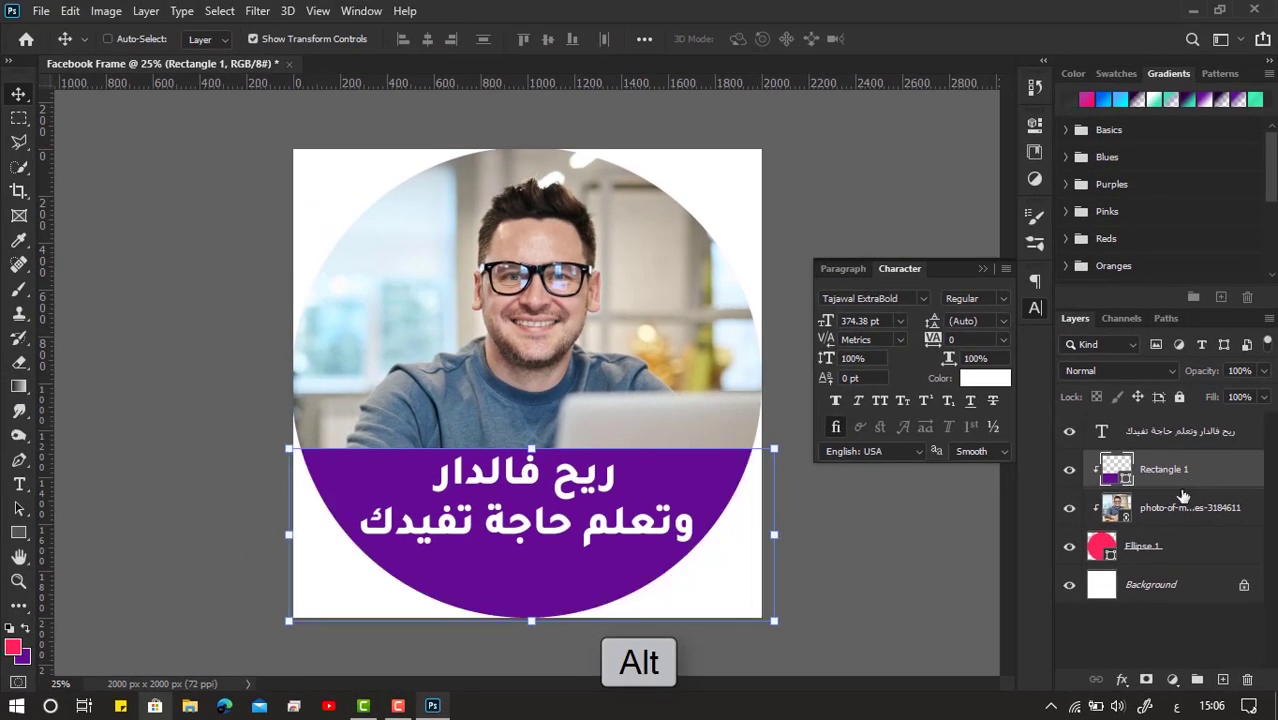
{"action": "scroll", "coordinate": [1190, 455], "scroll_direction": "up", "scroll_amount": 3}
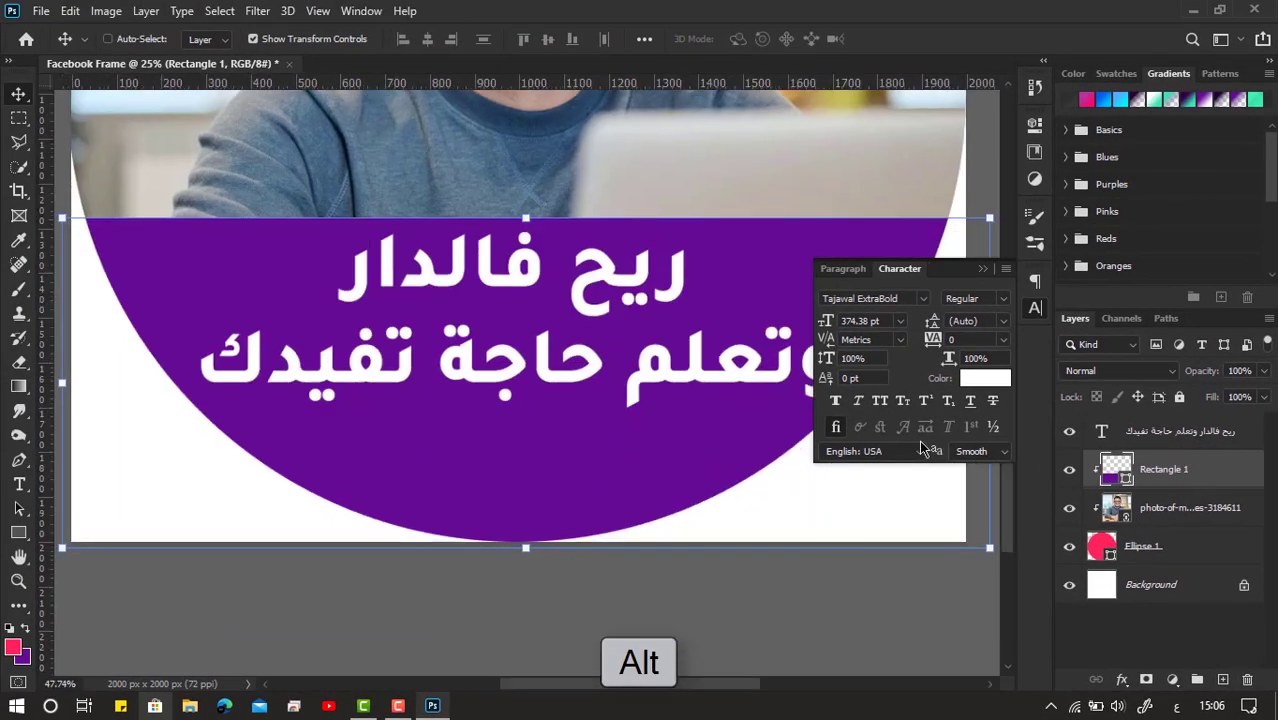
{"action": "left_click", "coordinate": [1175, 450], "text": "alt"}
{"action": "scroll", "coordinate": [508, 394], "scroll_direction": "down", "scroll_amount": 1}
{"action": "left_click_drag", "start_coordinate": [540, 250], "coordinate": [540, 403]}
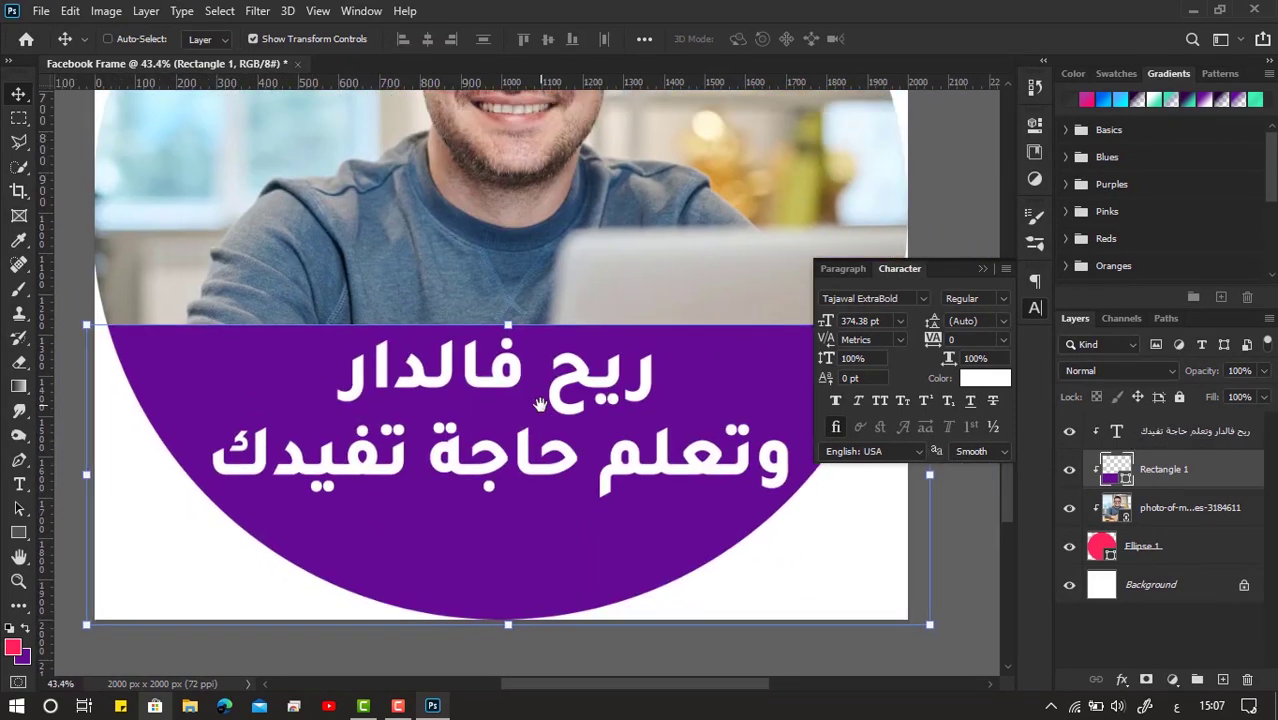
{"action": "scroll", "coordinate": [540, 403], "scroll_direction": "down", "scroll_amount": 2}
{"action": "left_click_drag", "start_coordinate": [710, 485], "coordinate": [681, 494]}
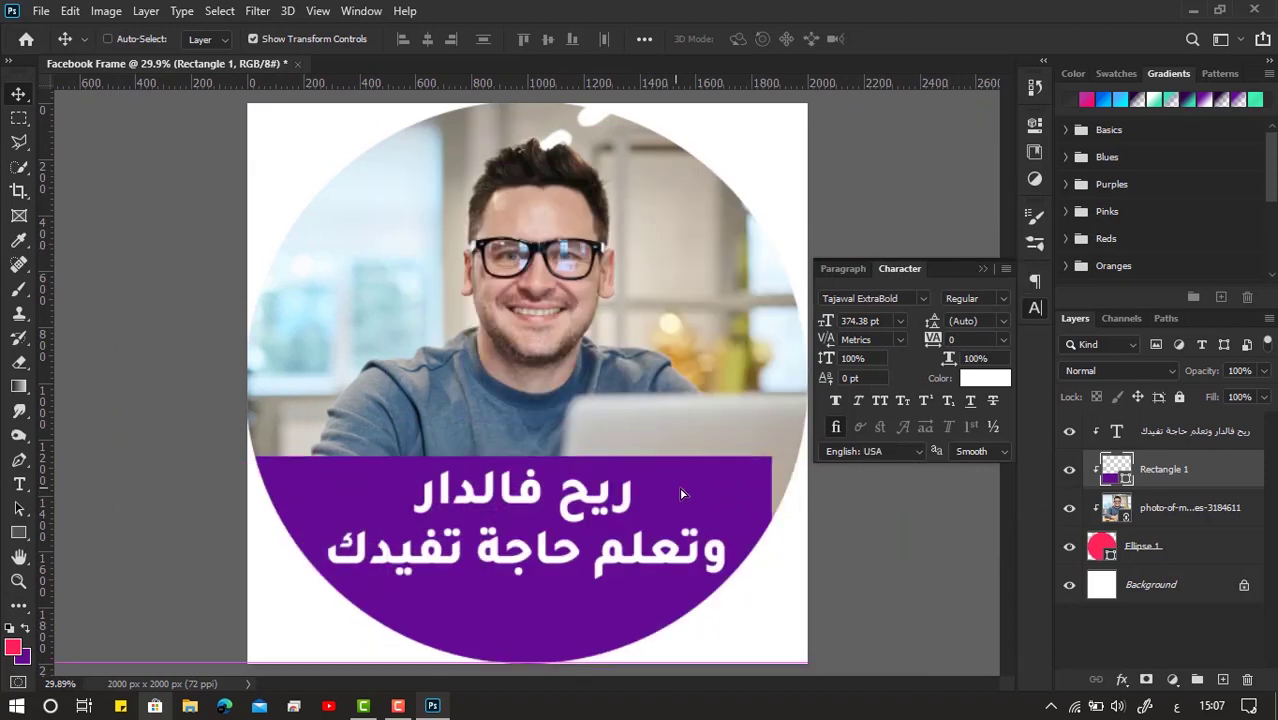
{"action": "key", "text": "ctrl+z"}
{"action": "key", "text": "ctrl+w"}
{"action": "left_click", "coordinate": [713, 280]}
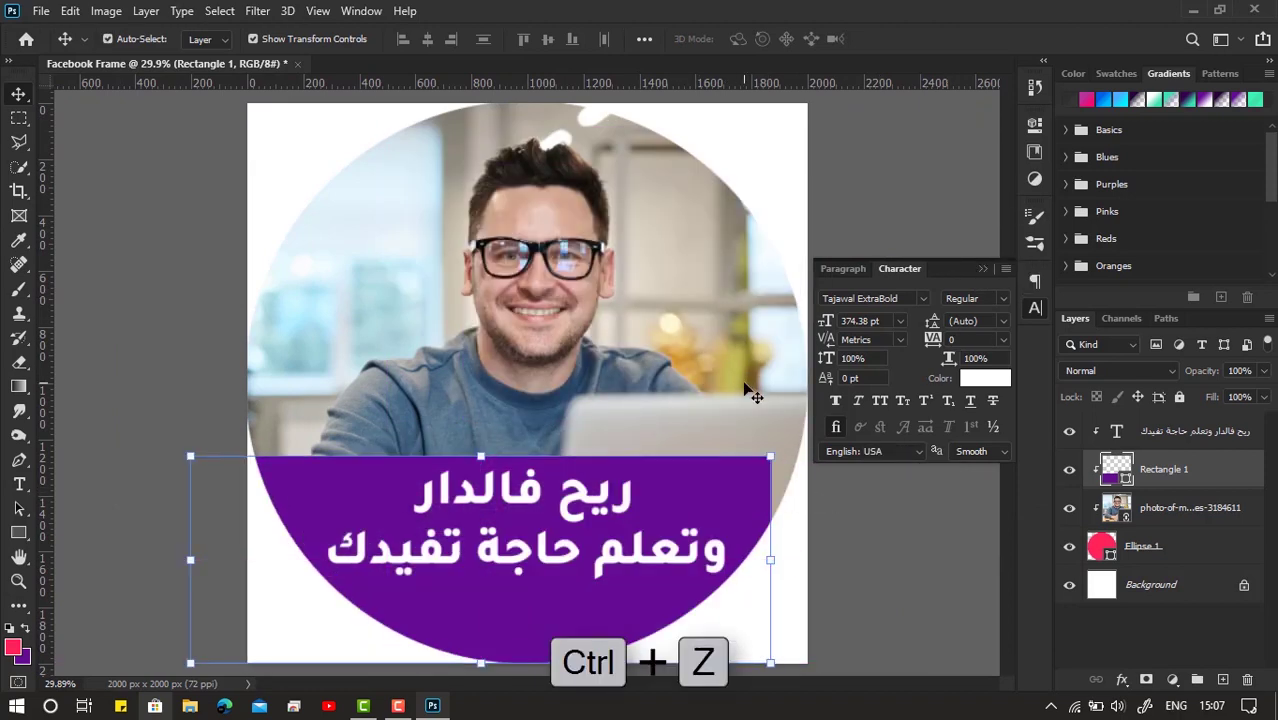
{"action": "key", "text": "ctrl+z"}
Step: Move the Arabic slogan slightly upward within the purple band
{"action": "left_click", "coordinate": [570, 512], "text": "ctrl"}
{"action": "mouse_move", "coordinate": [570, 512]}
{"action": "left_mouse_down"}
{"action": "mouse_move", "coordinate": [437, 548]}
{"action": "mouse_move", "coordinate": [569, 503]}
{"action": "left_mouse_up"}
{"action": "scroll", "coordinate": [560, 580], "scroll_direction": "up", "scroll_amount": 3}
{"action": "scroll", "coordinate": [560, 347], "scroll_direction": "down", "scroll_amount": 1}
{"action": "scroll", "coordinate": [458, 444], "scroll_direction": "up", "scroll_amount": 3}
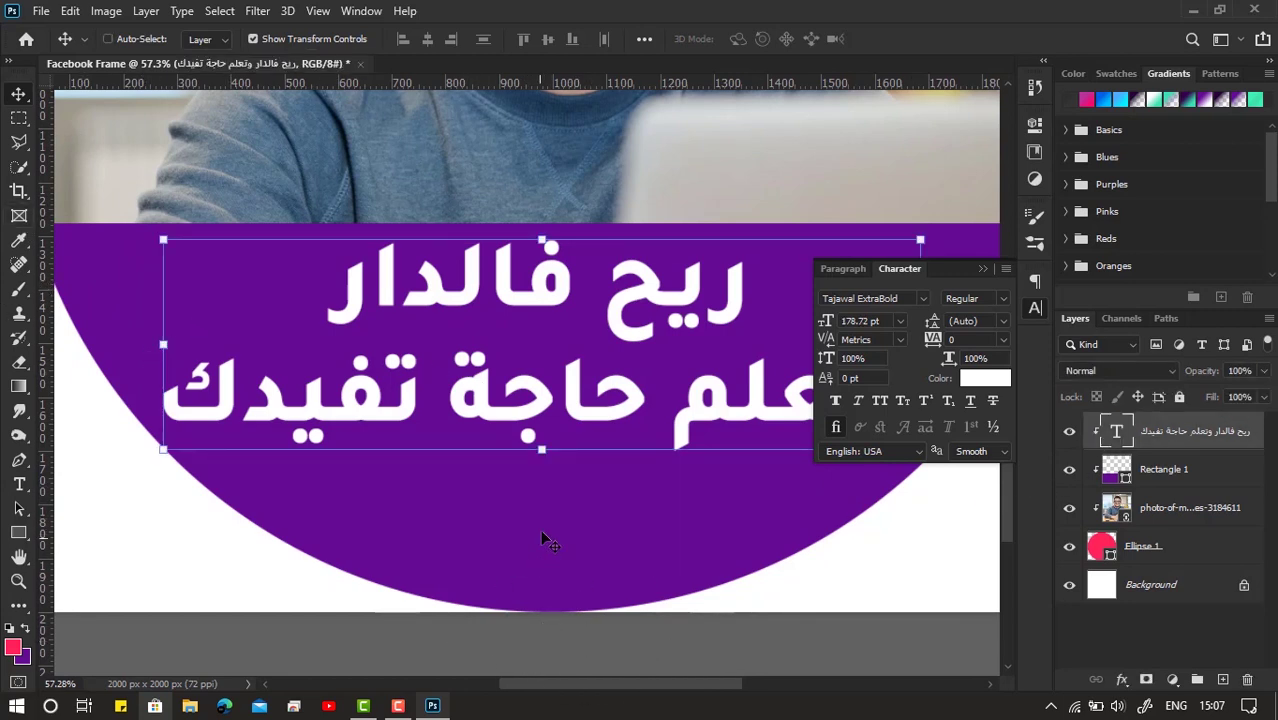
Step: Add a new text line "Stay_at_home" below the Arabic slogan
{"action": "key", "text": "t"}
{"action": "left_click", "coordinate": [663, 545]}
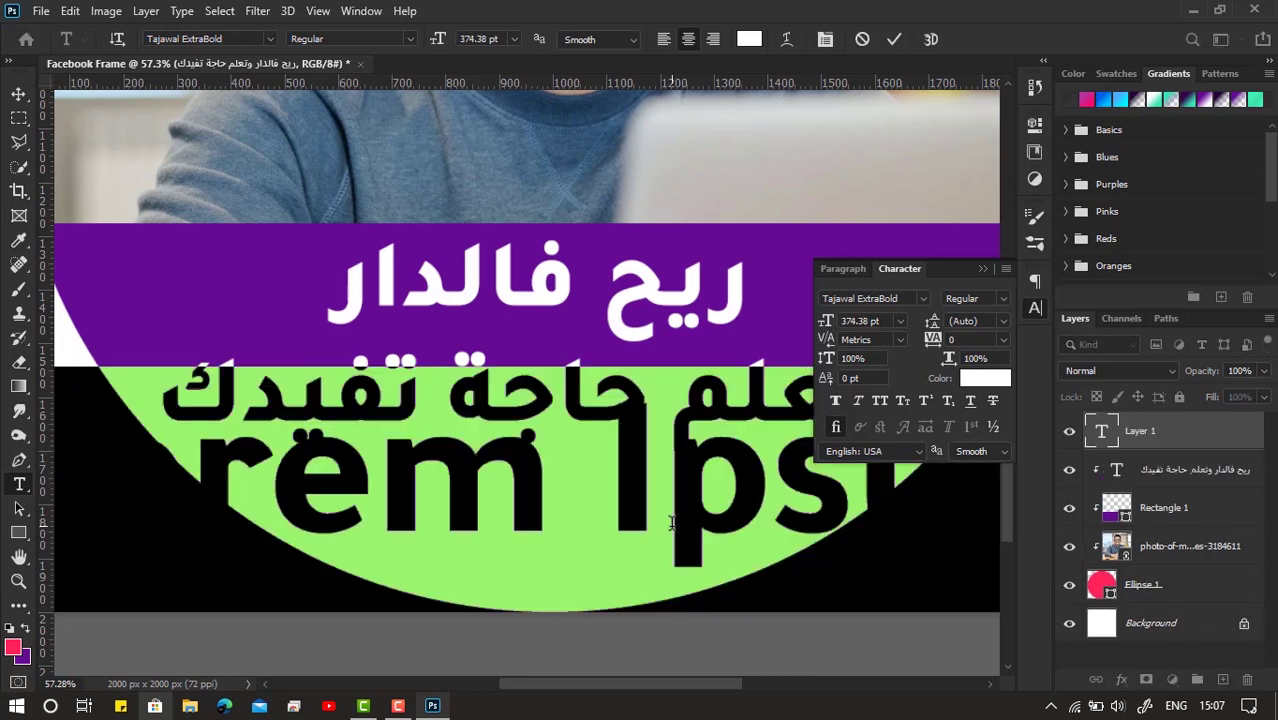
{"action": "type", "text": "Stay"}
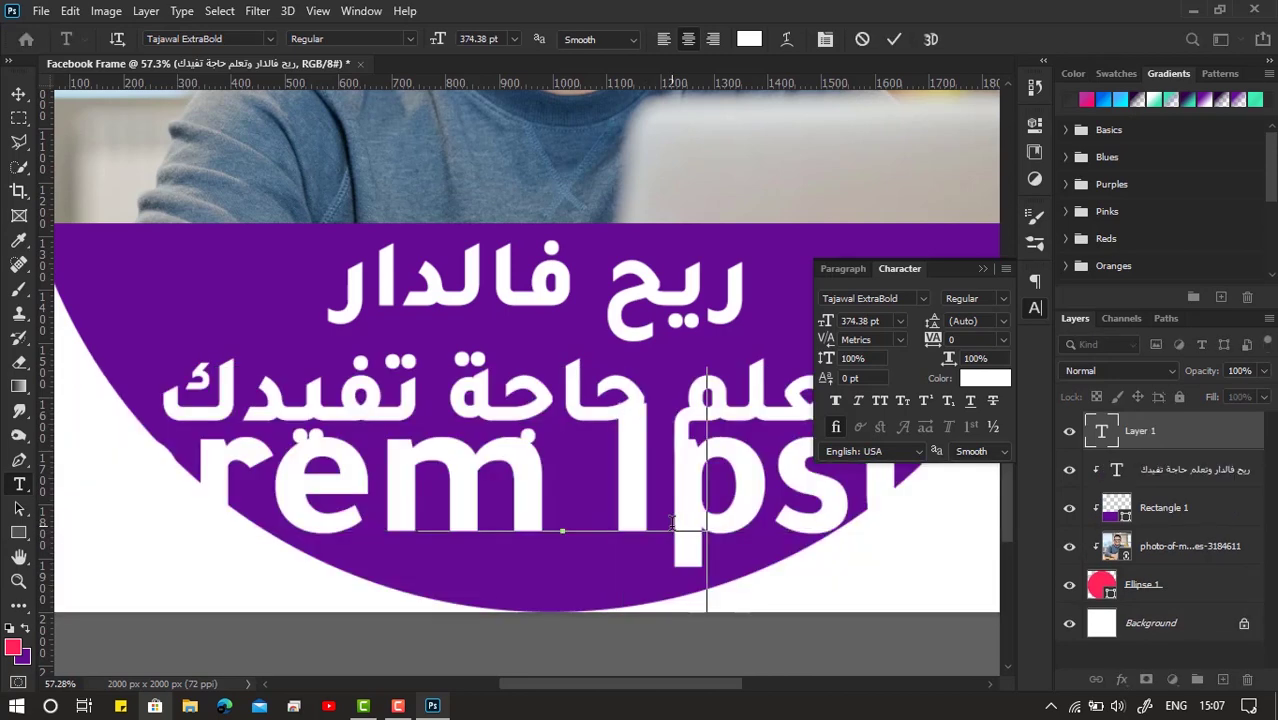
{"action": "type", "text": "_at"}
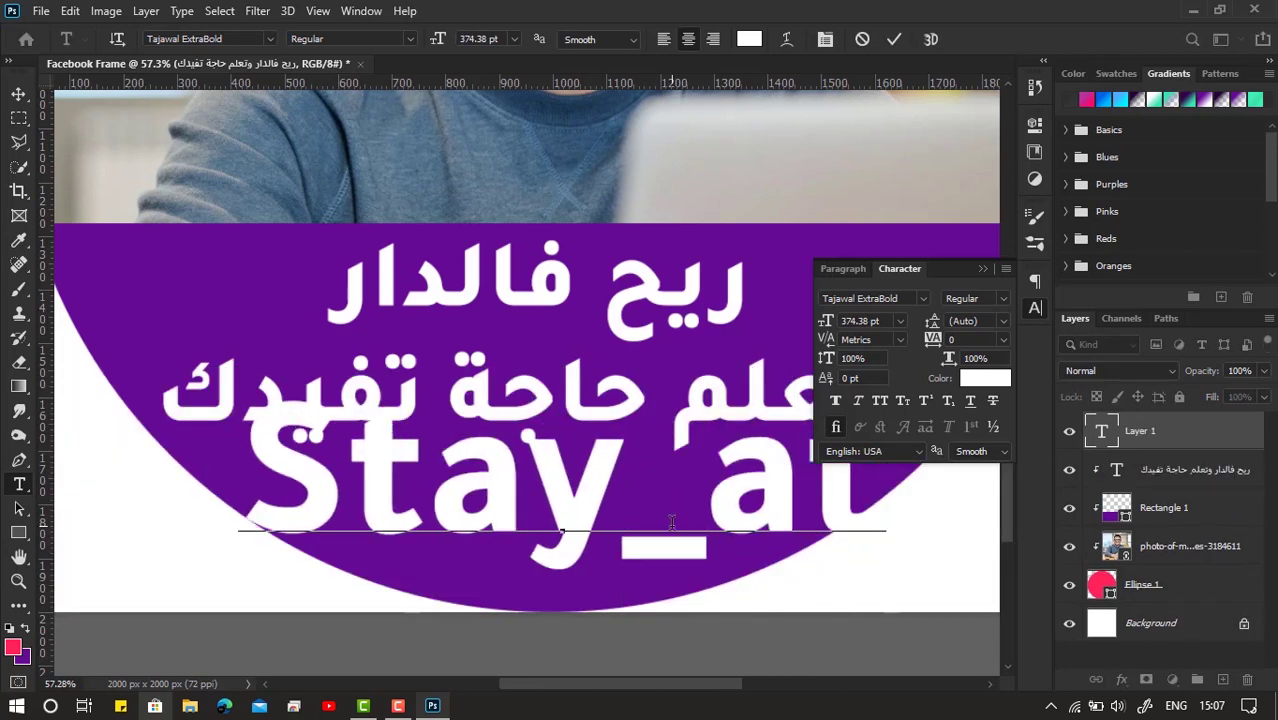
{"action": "type", "text": "_ho"}
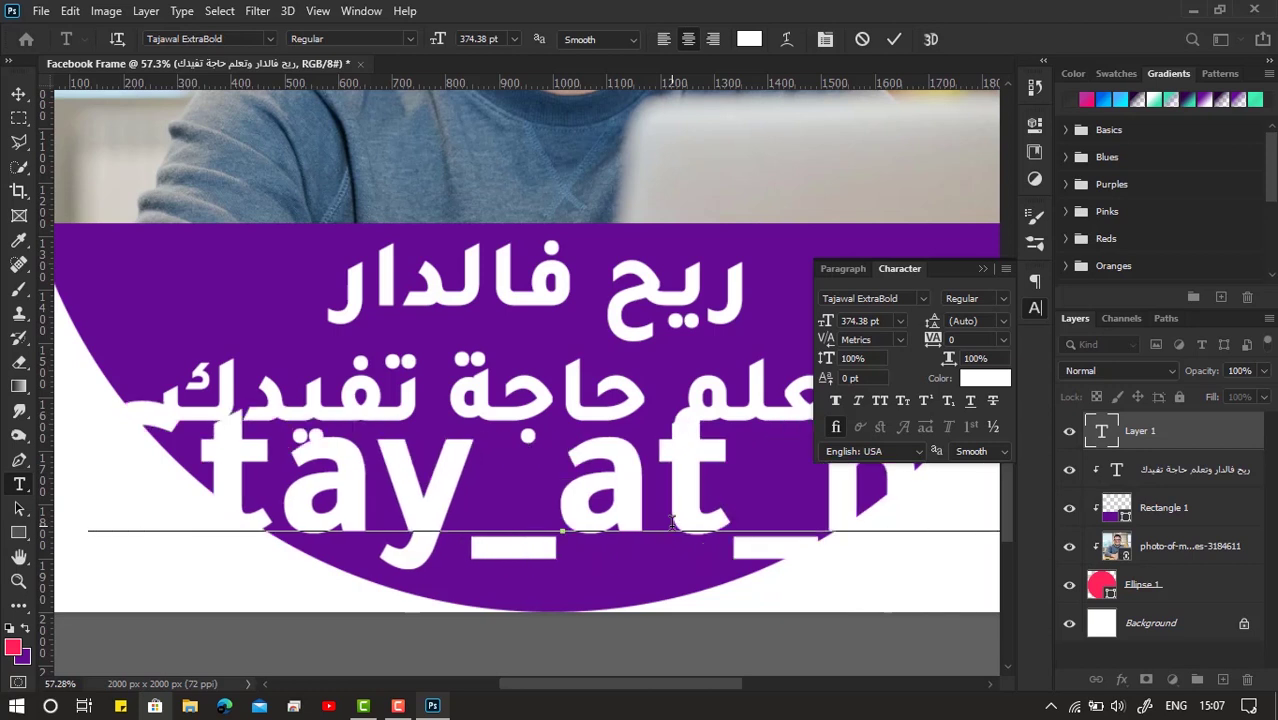
{"action": "type", "text": "me"}
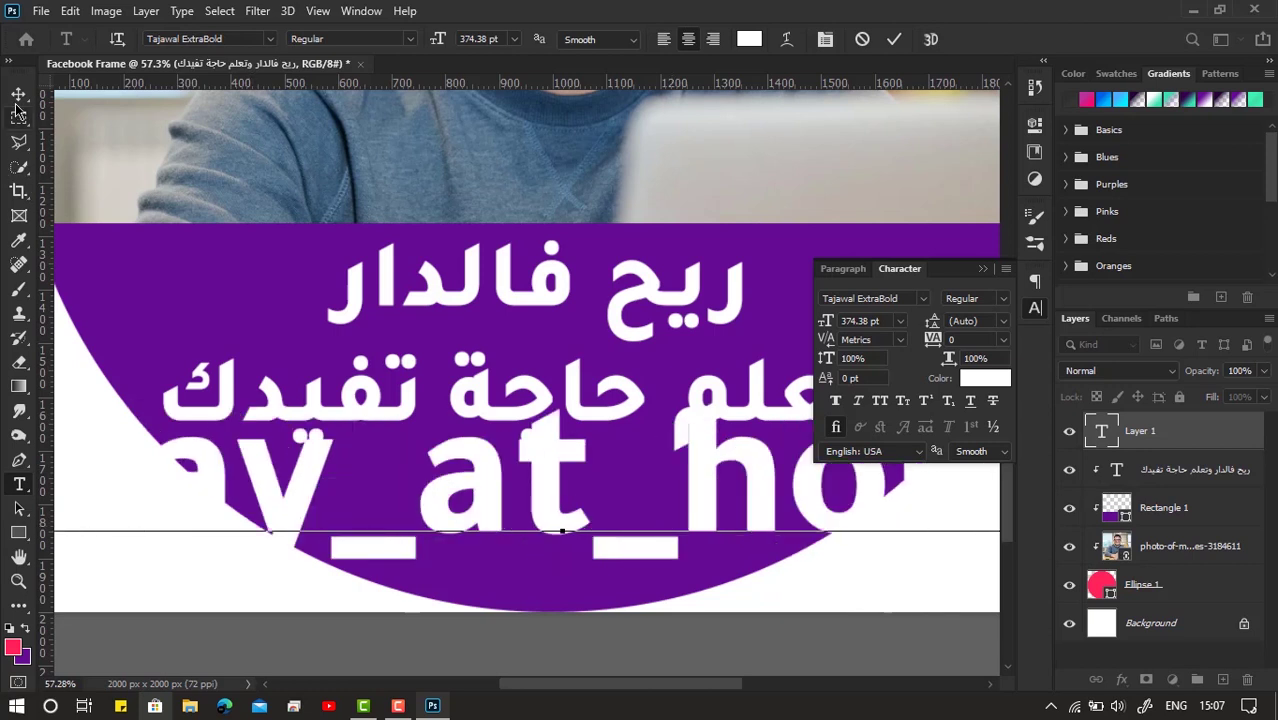
{"action": "left_click", "coordinate": [18, 94]}
Step: Scale the "Stay_at_home" text to 23.55% and place it centered under the slogan in the purple area
{"action": "left_click_drag", "start_coordinate": [561, 400], "coordinate": [562, 479]}
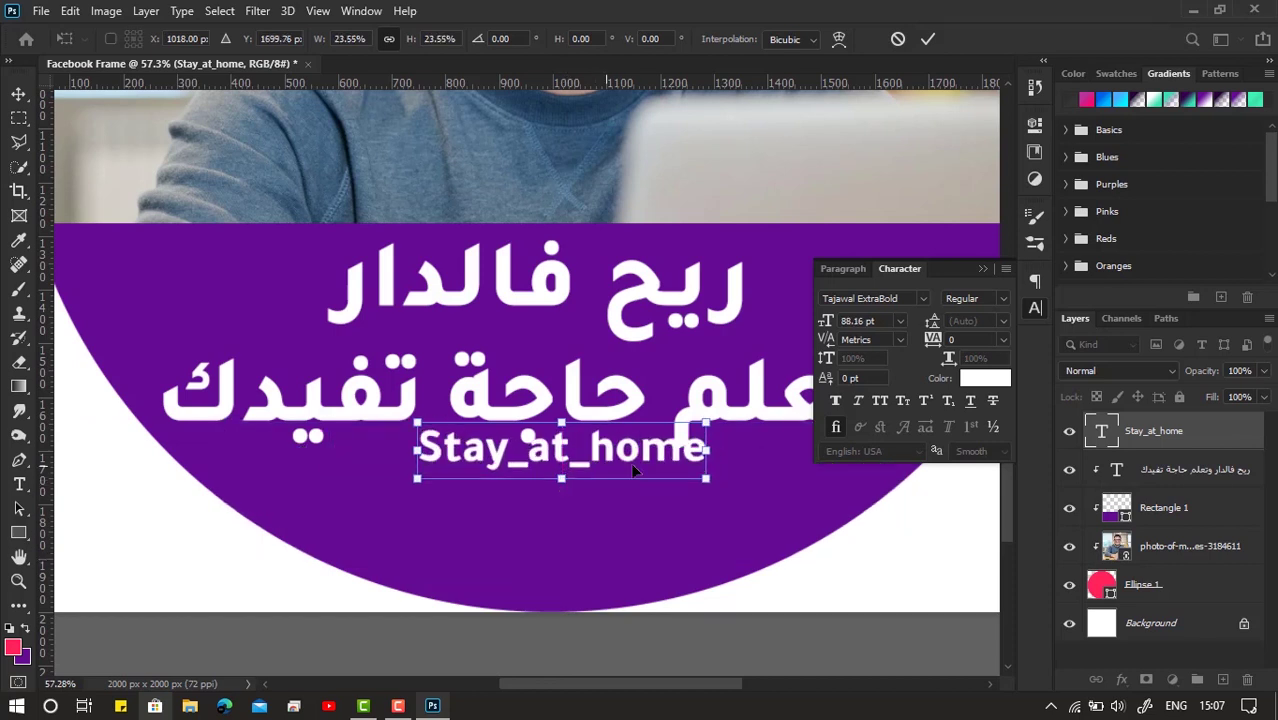
{"action": "left_click_drag", "start_coordinate": [638, 504], "coordinate": [638, 560]}
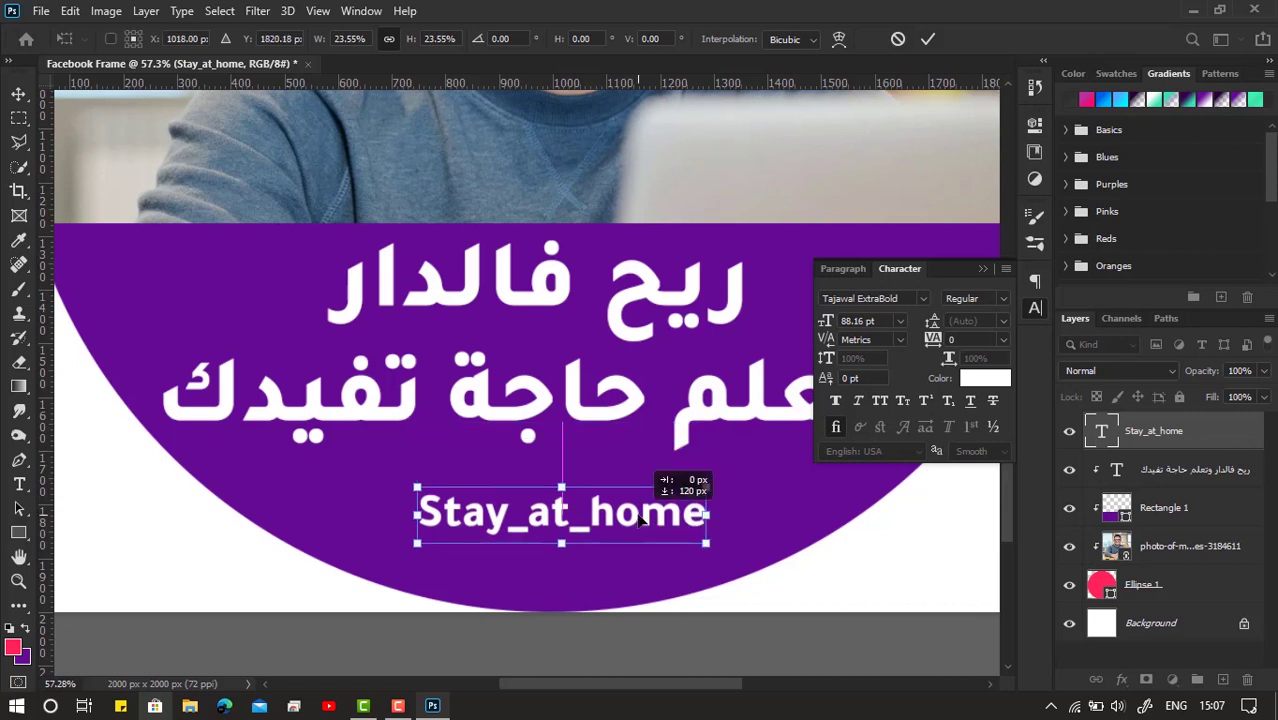
{"action": "left_click_drag", "start_coordinate": [636, 501], "coordinate": [636, 501]}
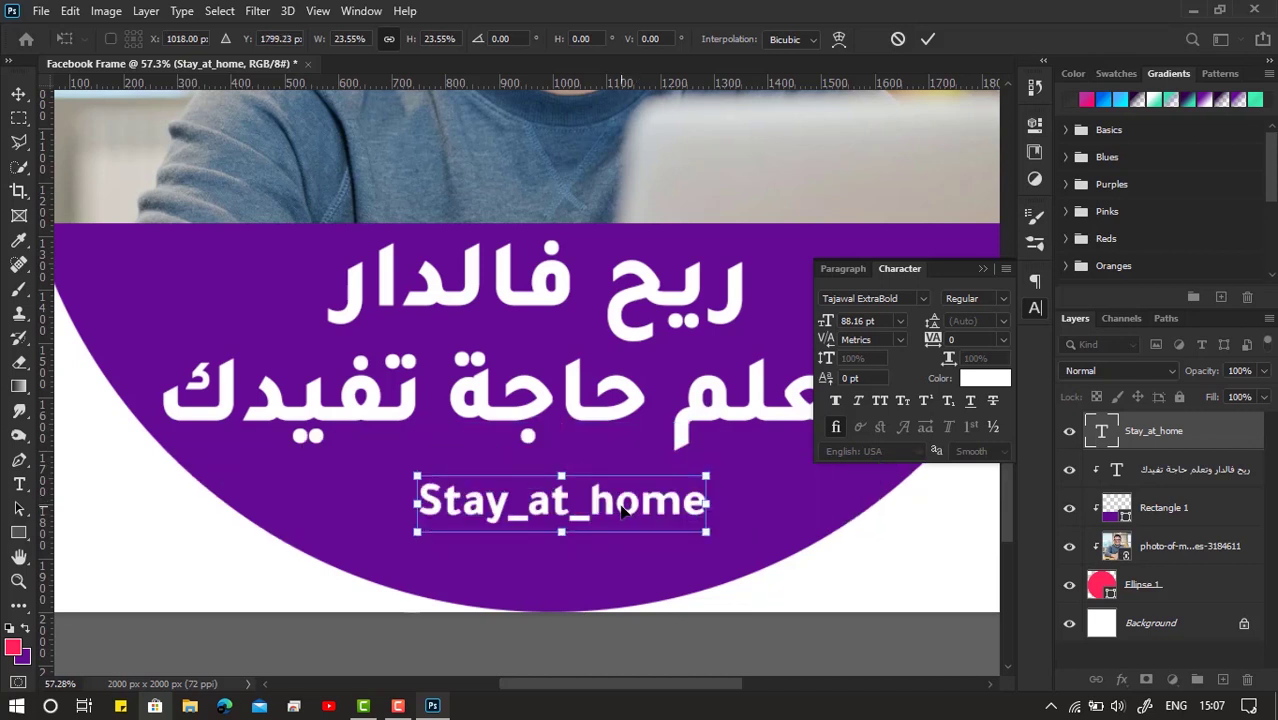
{"action": "key", "text": "Return"}
Step: Recolor the "Stay_at_home" text to a very dark purple, keeping its opacity at 100%
{"action": "left_click", "coordinate": [1264, 371]}
{"action": "mouse_move", "coordinate": [1262, 392]}
{"action": "left_mouse_down"}
{"action": "mouse_move", "coordinate": [1228, 396]}
{"action": "mouse_move", "coordinate": [1266, 393]}
{"action": "left_mouse_up"}
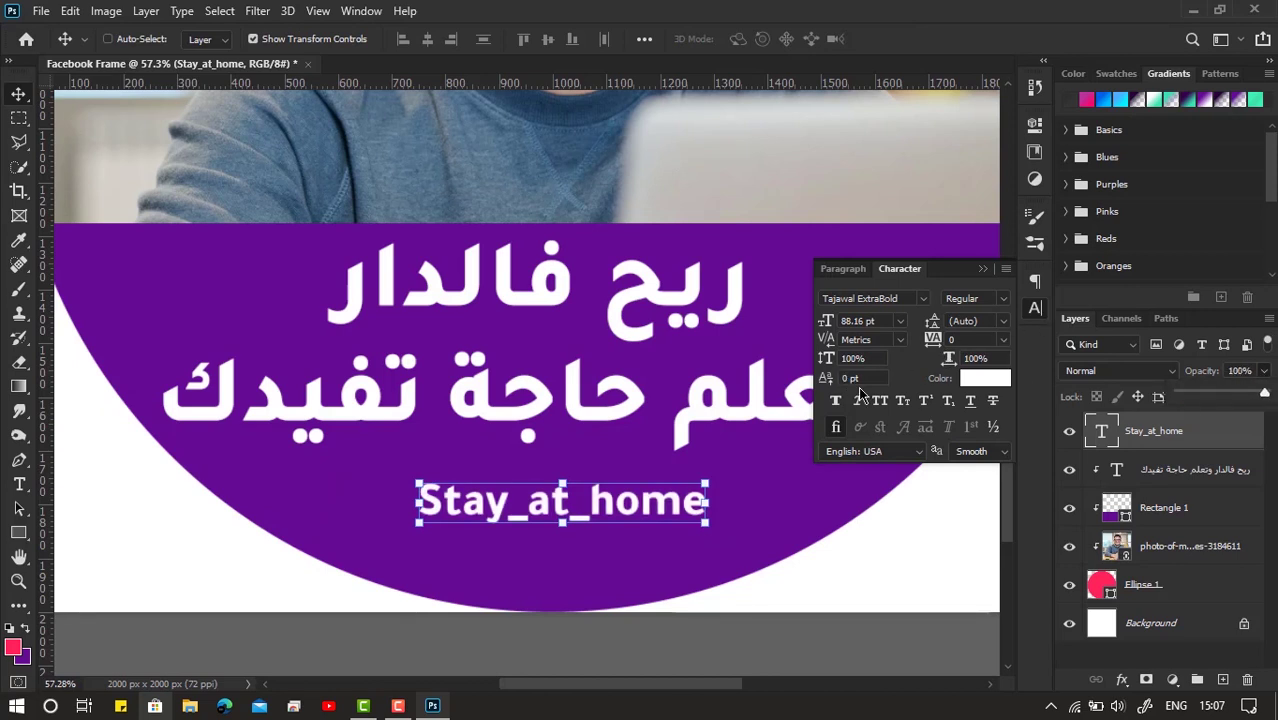
{"action": "left_click", "coordinate": [985, 378]}
{"action": "left_click", "coordinate": [772, 453]}
{"action": "left_click_drag", "start_coordinate": [997, 427], "coordinate": [1008, 484]}
{"action": "left_click", "coordinate": [1208, 301]}
{"action": "scroll", "coordinate": [573, 330], "scroll_direction": "down", "scroll_amount": 5}
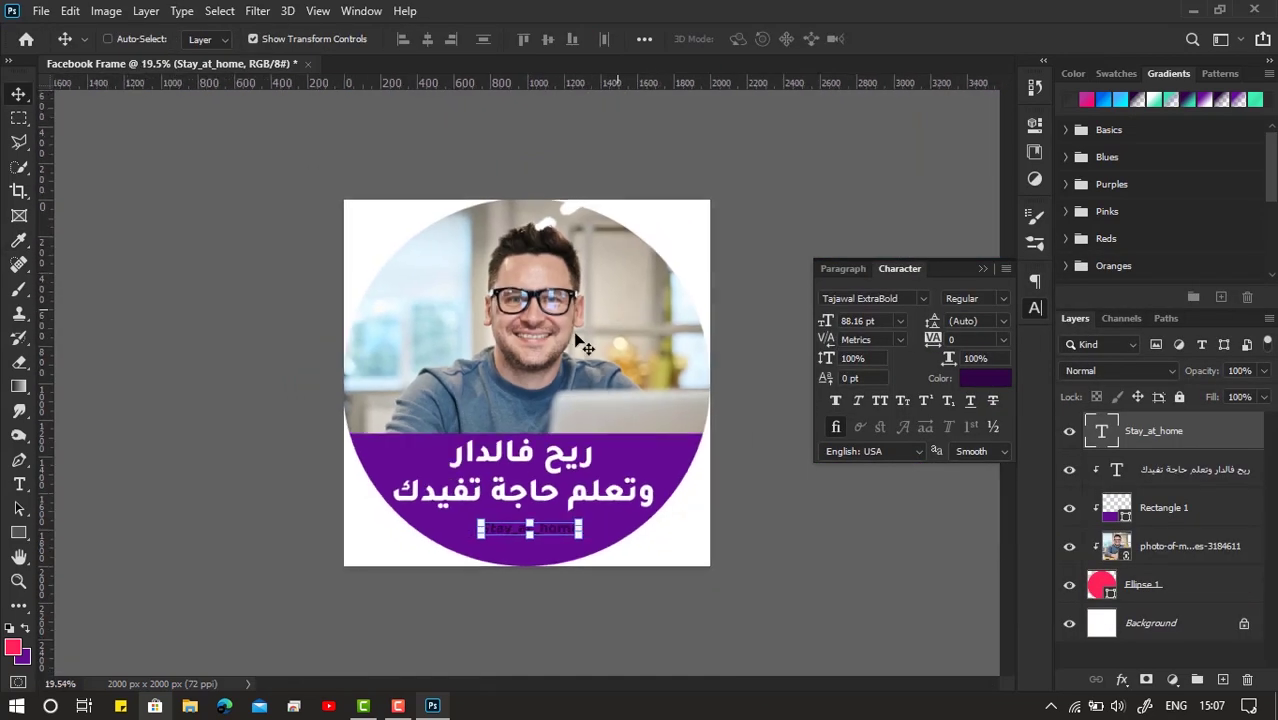
{"action": "left_click", "coordinate": [823, 531]}
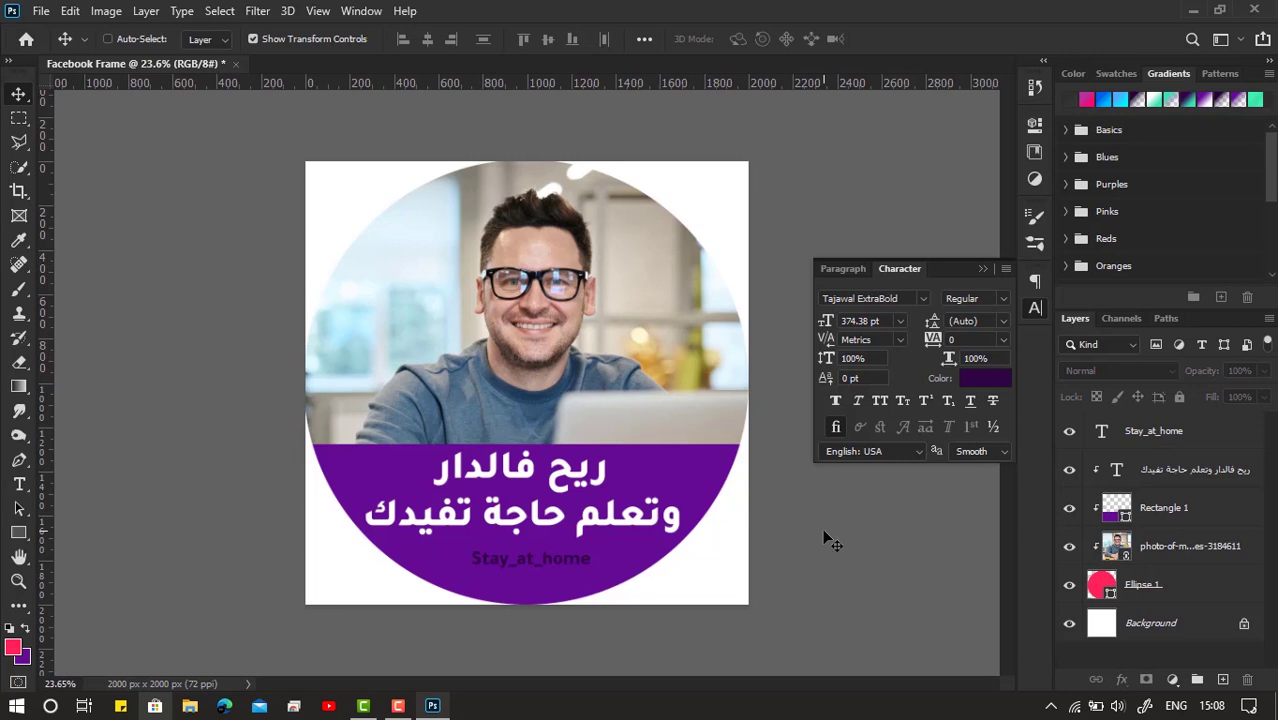
Step: Hide the purple rectangle layer and add a new empty layer directly above it
{"action": "left_click", "coordinate": [690, 478]}
{"action": "left_click", "coordinate": [1069, 510]}
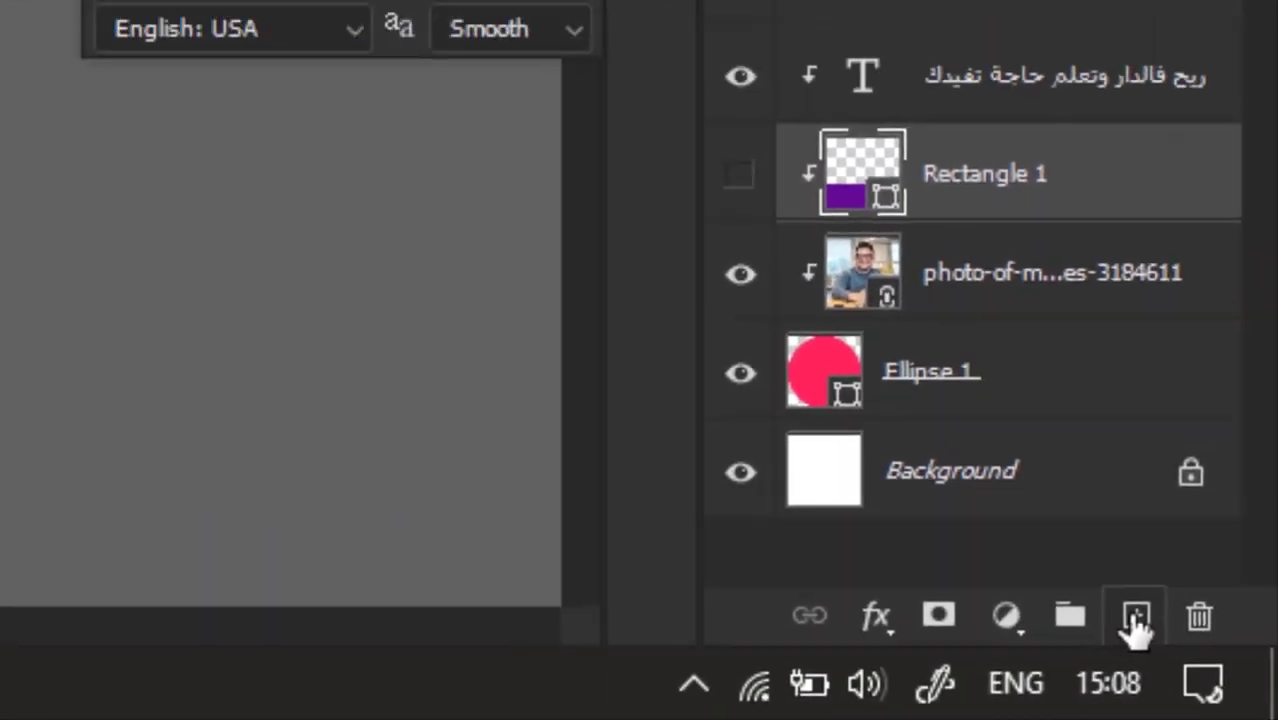
{"action": "left_click", "coordinate": [1111, 598]}
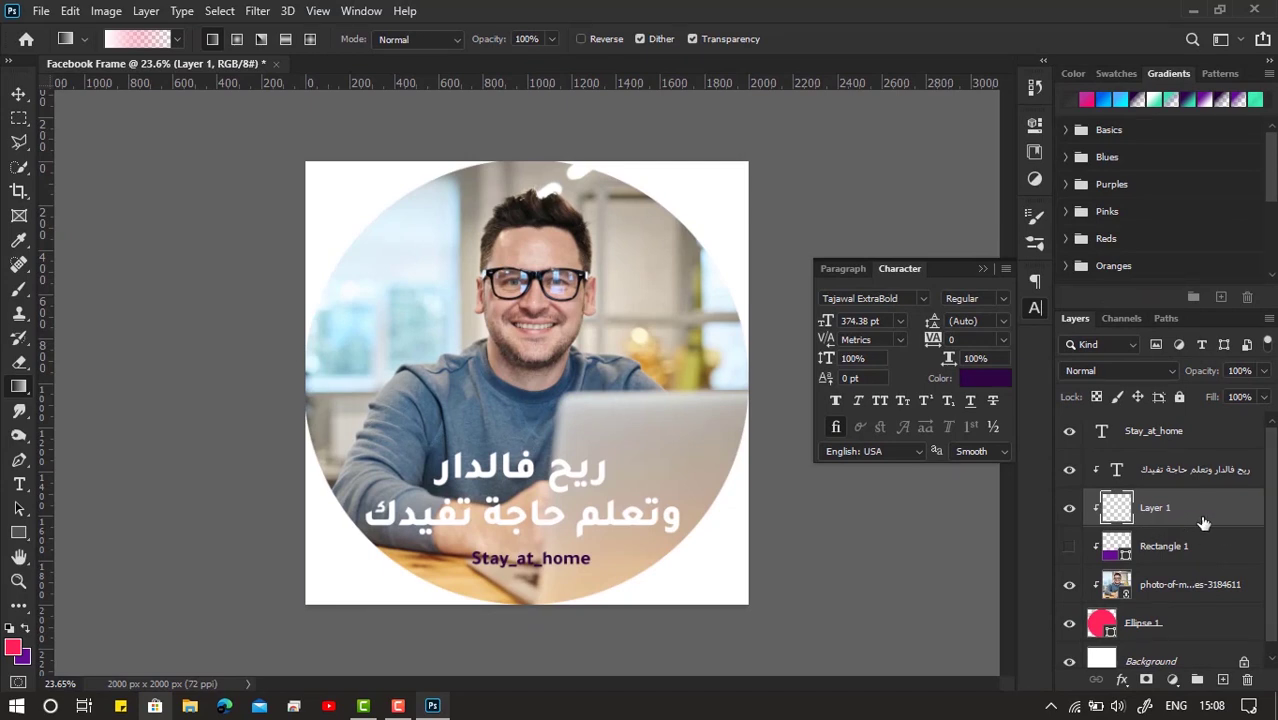
Step: Apply upward linear pink-to-transparent gradients over the lower part of the photo on the new layer
{"action": "left_click_drag", "start_coordinate": [527, 612], "coordinate": [527, 425]}
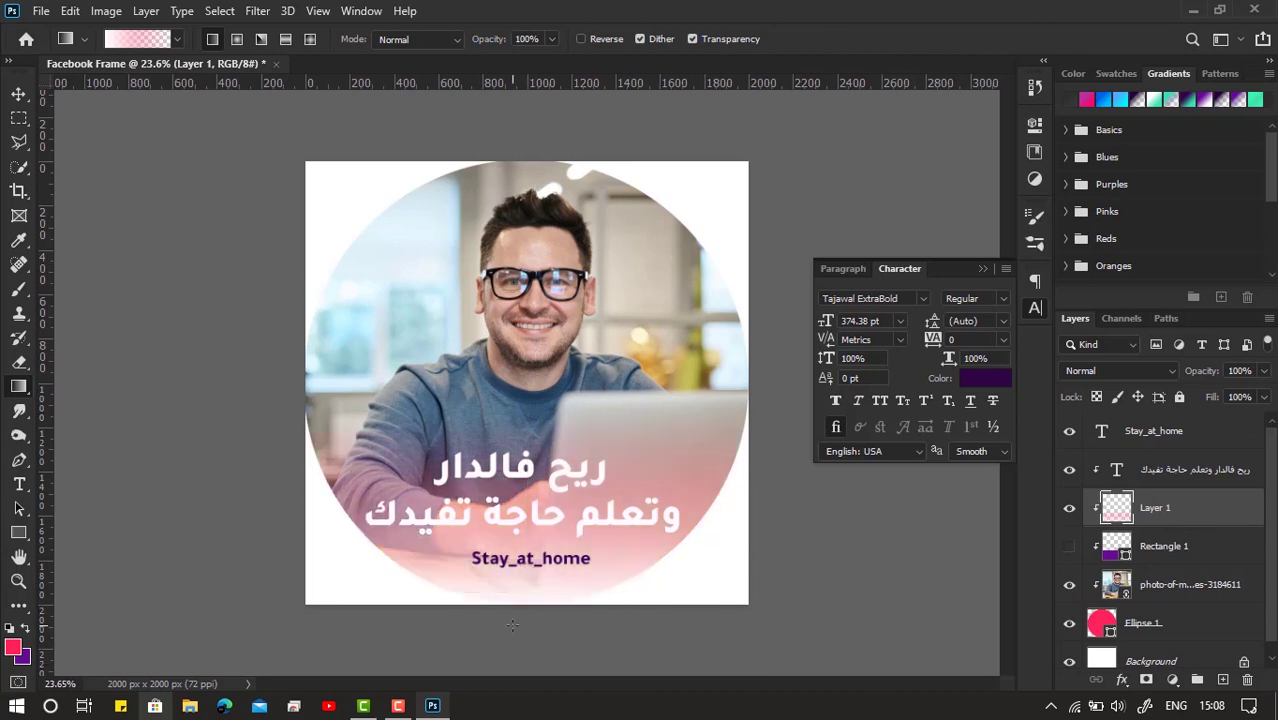
{"action": "left_click_drag", "start_coordinate": [508, 497], "coordinate": [513, 402]}
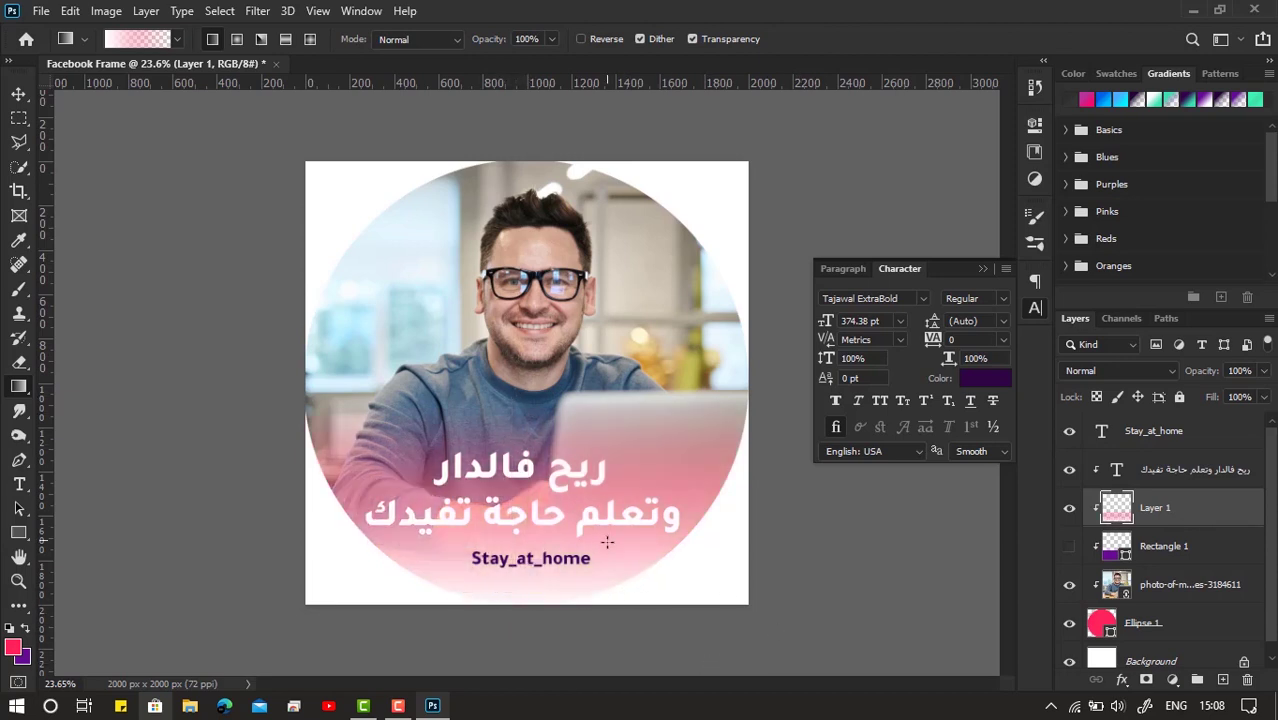
{"action": "left_click", "coordinate": [19, 94]}
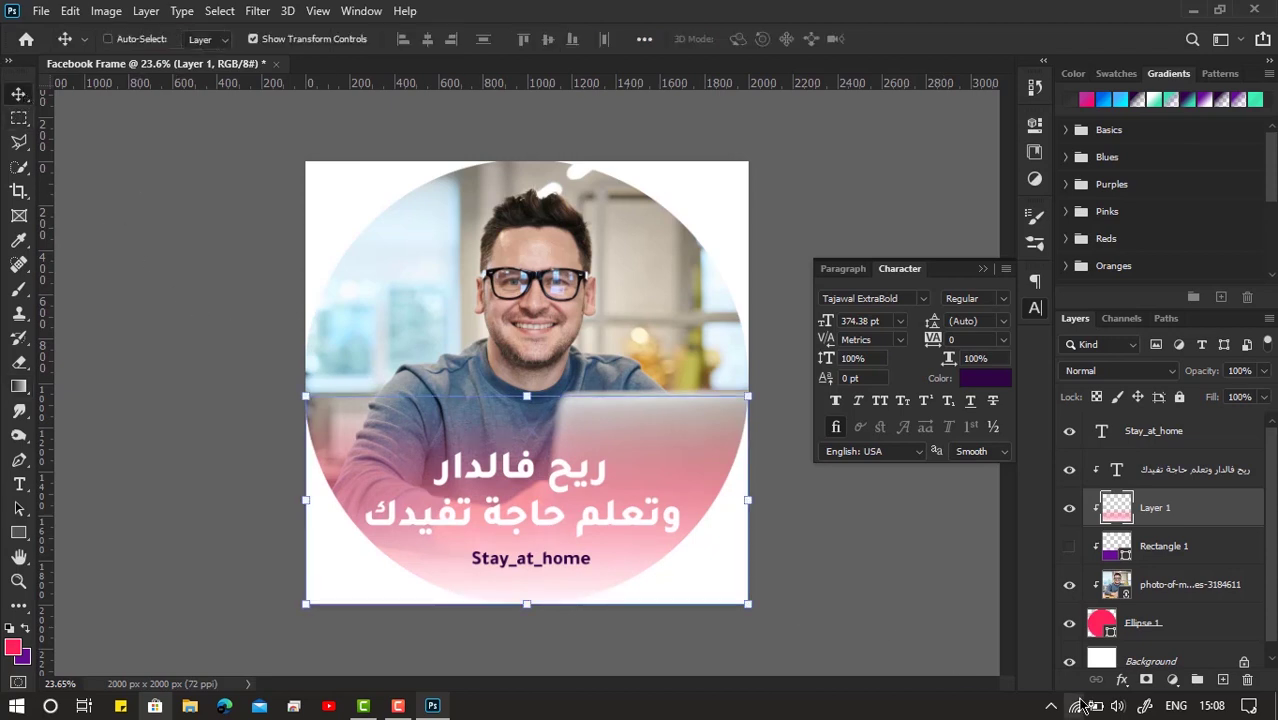
Step: Deselect the layer and examine the pink gradient's blend over the photo up close and across the whole circular design
{"action": "left_click", "coordinate": [857, 584]}
{"action": "scroll", "coordinate": [579, 414], "scroll_direction": "up", "scroll_amount": 5}
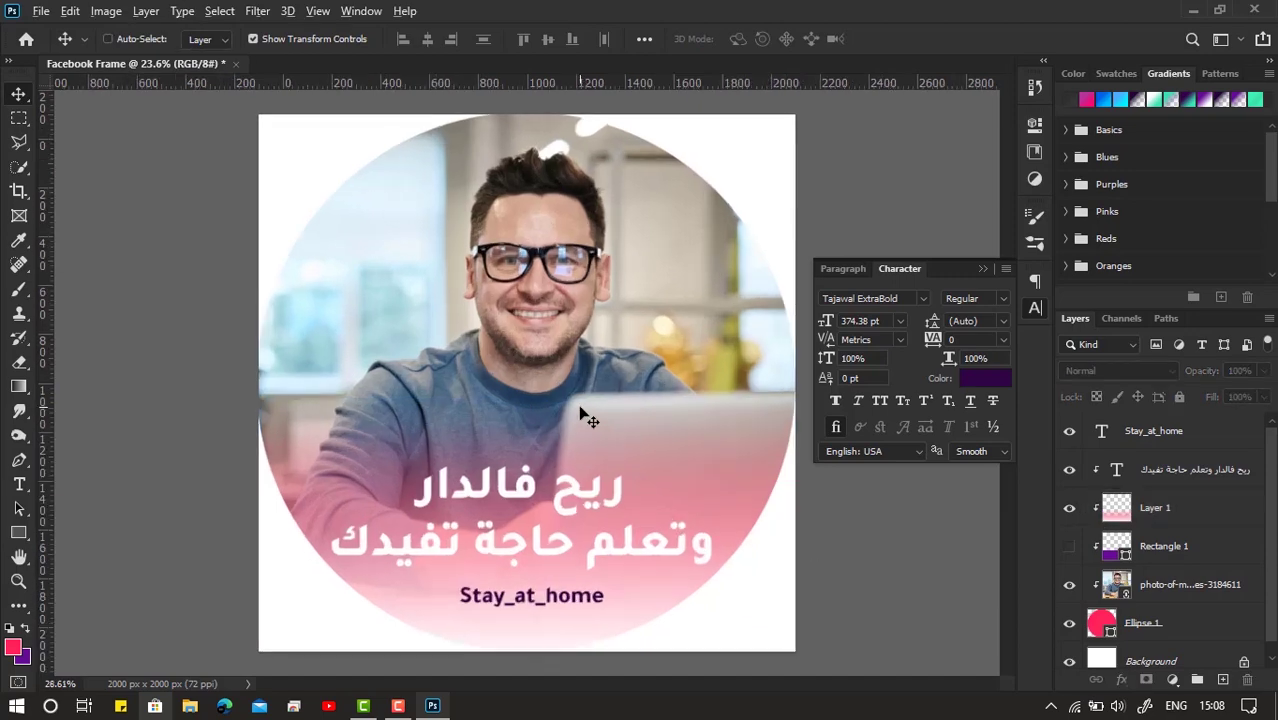
{"action": "left_click_drag", "start_coordinate": [391, 408], "coordinate": [635, 420]}
{"action": "scroll", "coordinate": [534, 451], "scroll_direction": "down", "scroll_amount": 3}
{"action": "scroll", "coordinate": [573, 459], "scroll_direction": "up", "scroll_amount": 5}
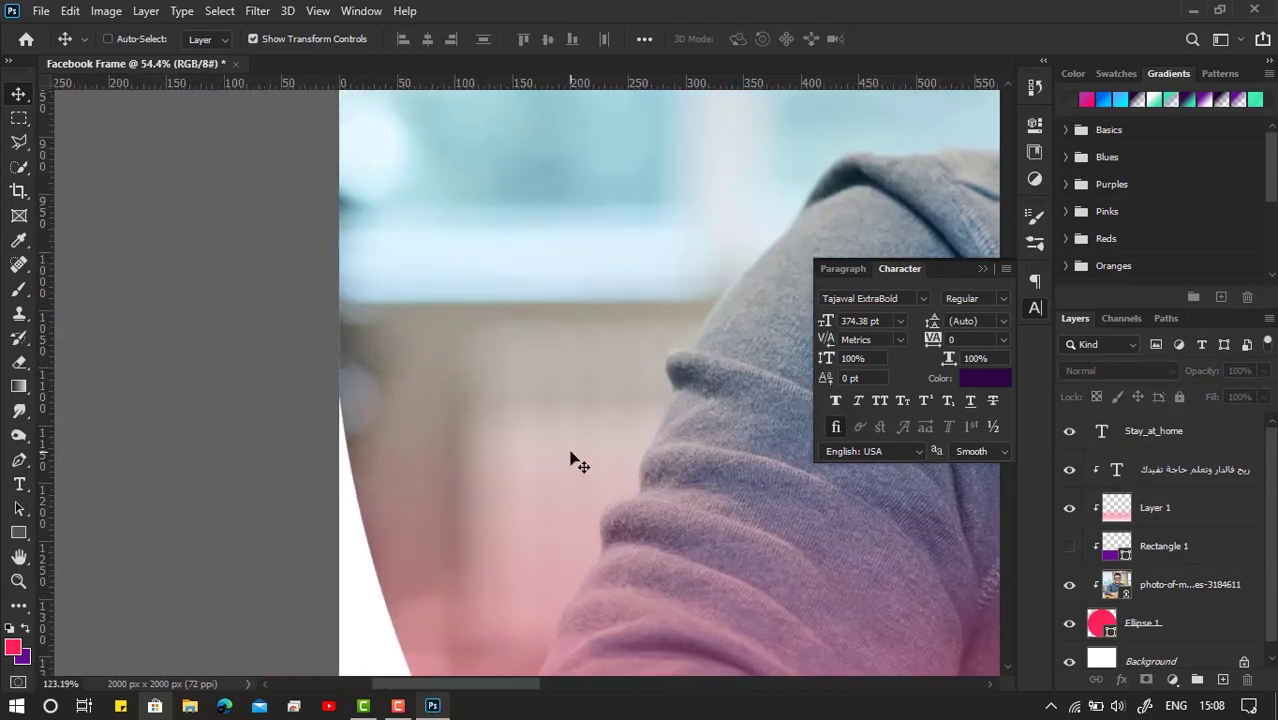
{"action": "scroll", "coordinate": [847, 536], "scroll_direction": "down", "scroll_amount": 6}
{"action": "left_click_drag", "start_coordinate": [847, 536], "coordinate": [315, 463]}
{"action": "scroll", "coordinate": [337, 485], "scroll_direction": "down", "scroll_amount": 4}
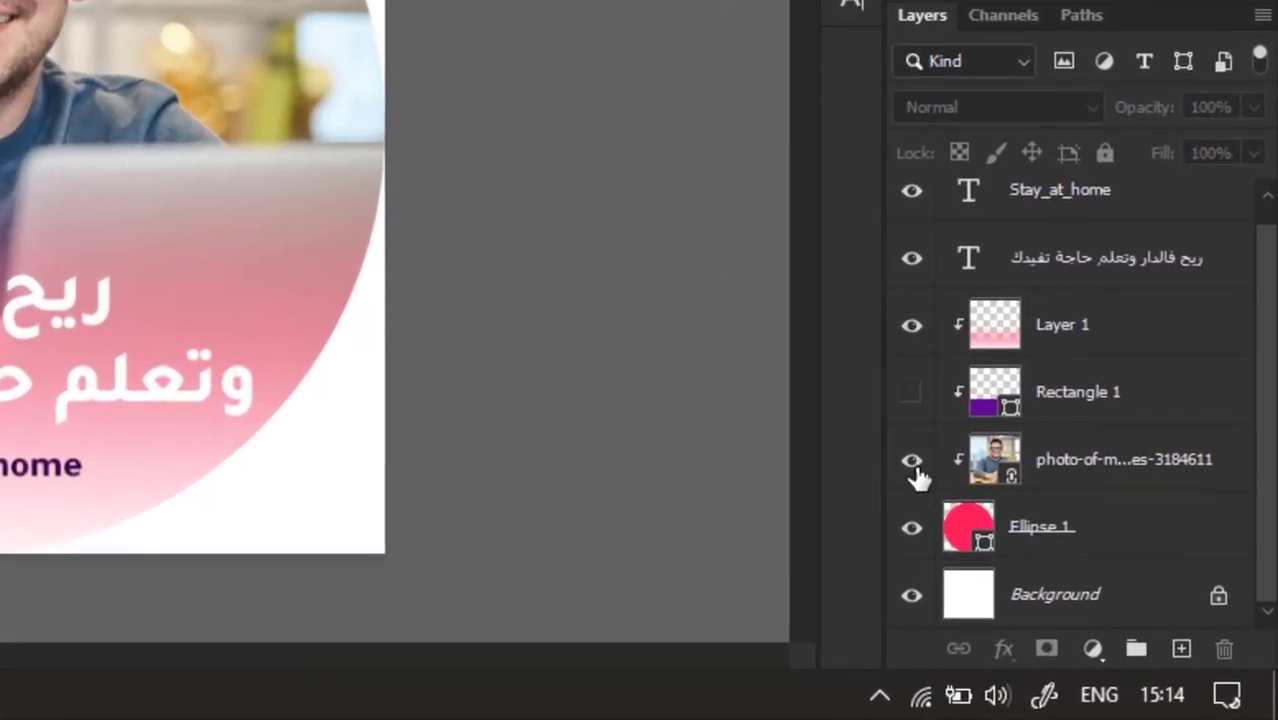
Step: Hide the photo, circle and white background layers, and release the pink gradient layer from its clipping mask
{"action": "left_click", "coordinate": [1019, 540]}
{"action": "left_click", "coordinate": [1019, 595]}
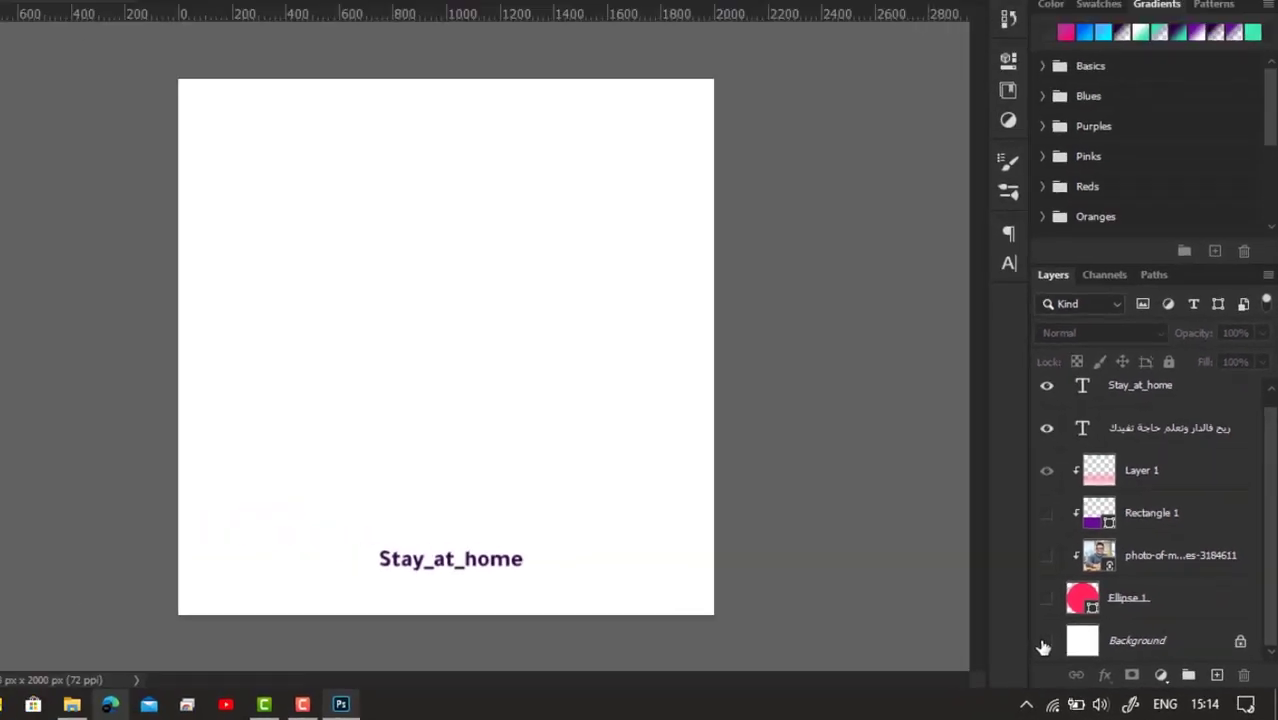
{"action": "left_click", "coordinate": [924, 601]}
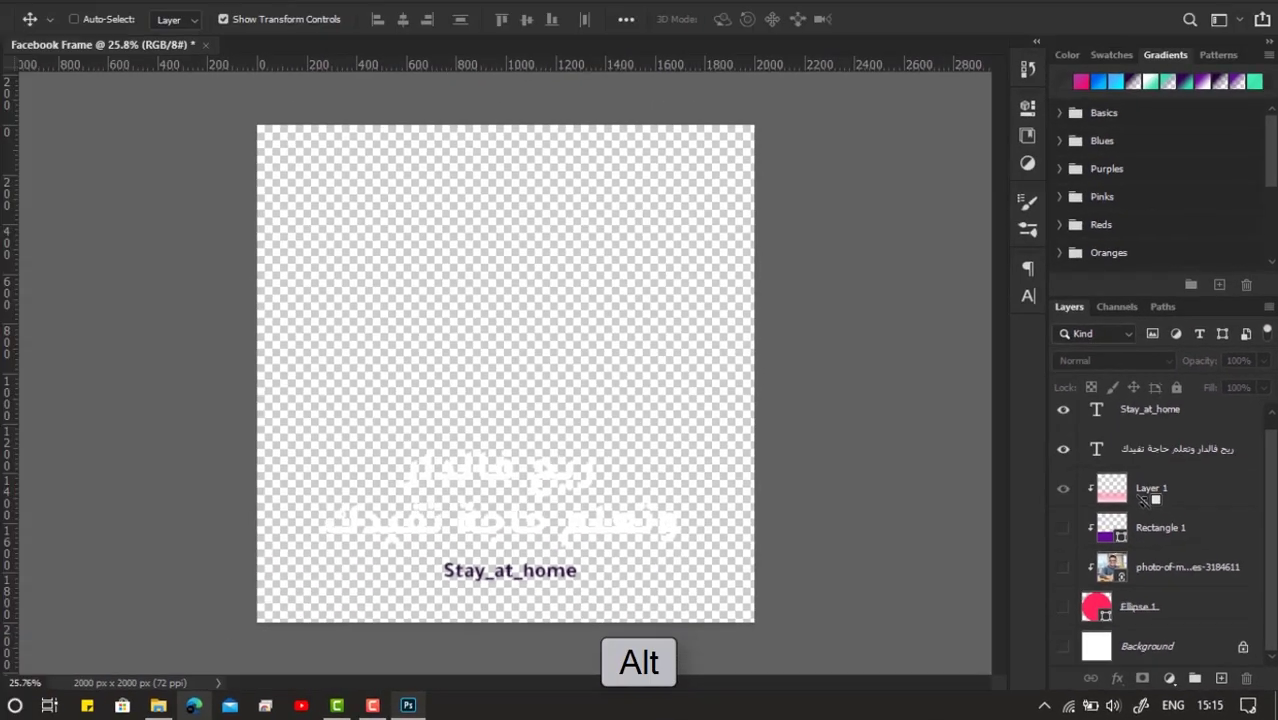
{"action": "left_click", "coordinate": [950, 190], "text": "alt"}
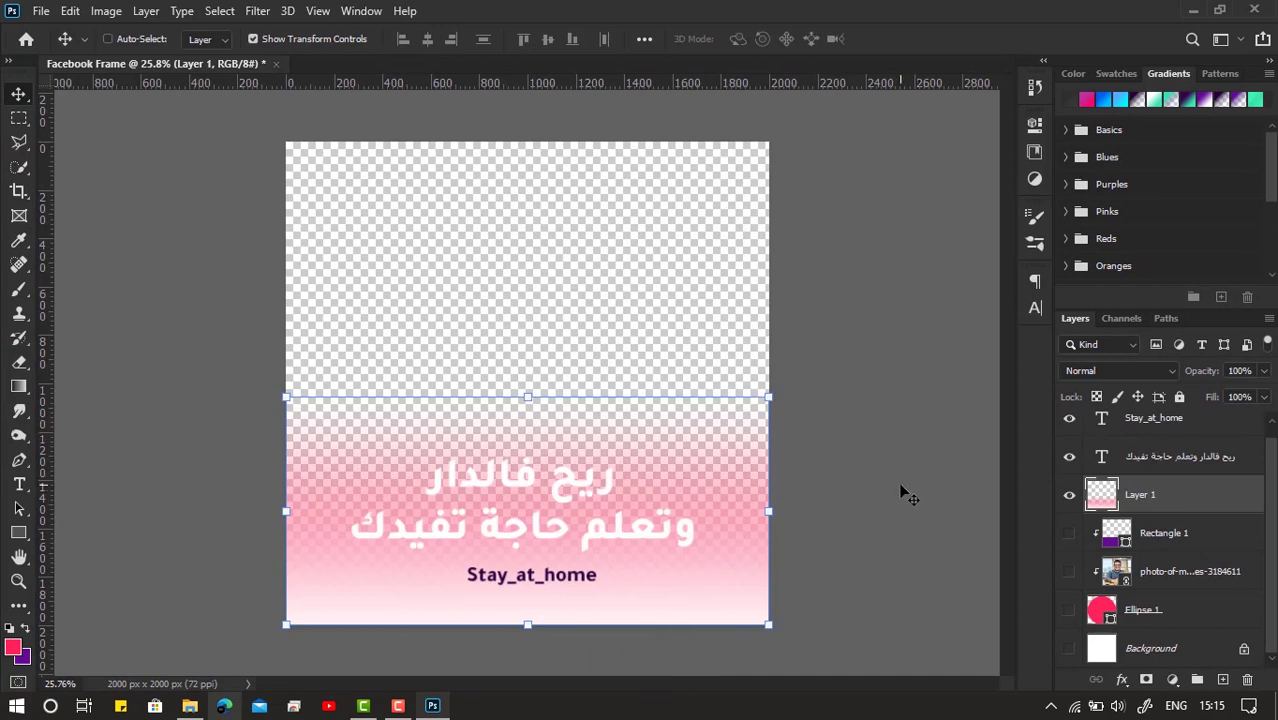
Step: Save a copy of the design to the Desktop in PNG format as Facebook Frame.png, accepting the PNG options
{"action": "left_click", "coordinate": [41, 11]}
{"action": "left_click", "coordinate": [112, 238]}
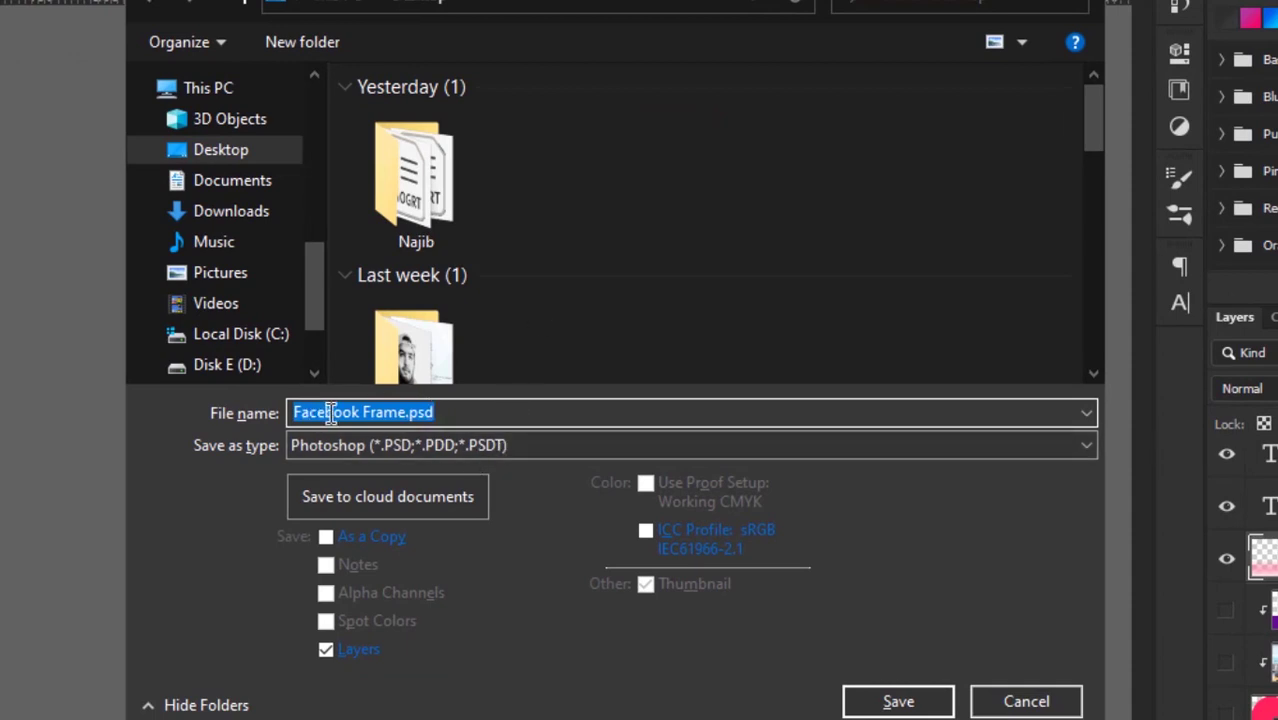
{"action": "left_click", "coordinate": [447, 411]}
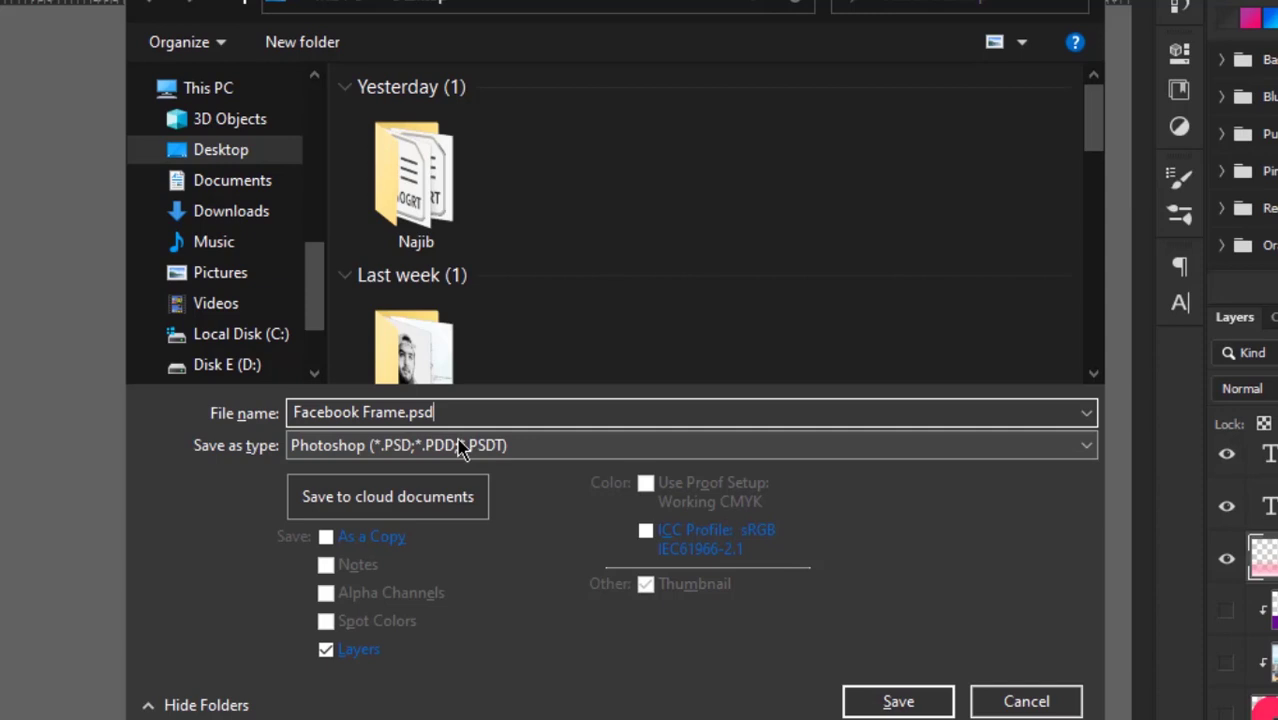
{"action": "left_click", "coordinate": [460, 447]}
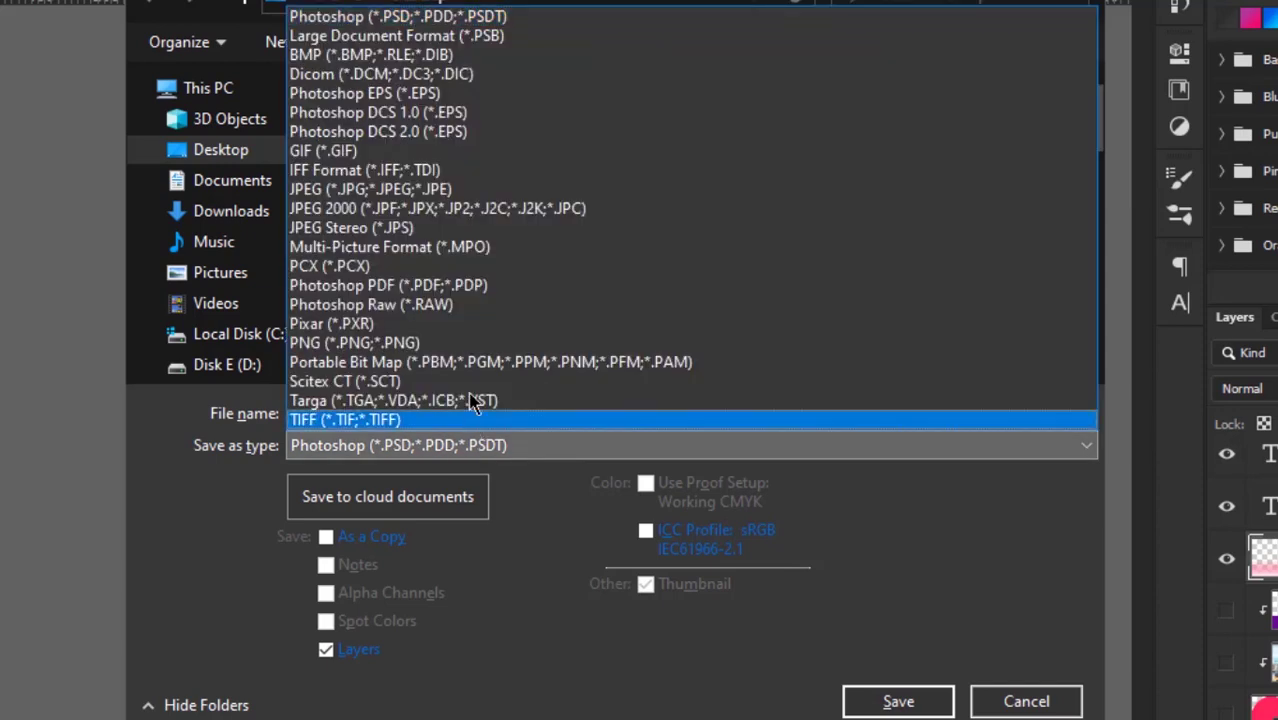
{"action": "left_click", "coordinate": [480, 190]}
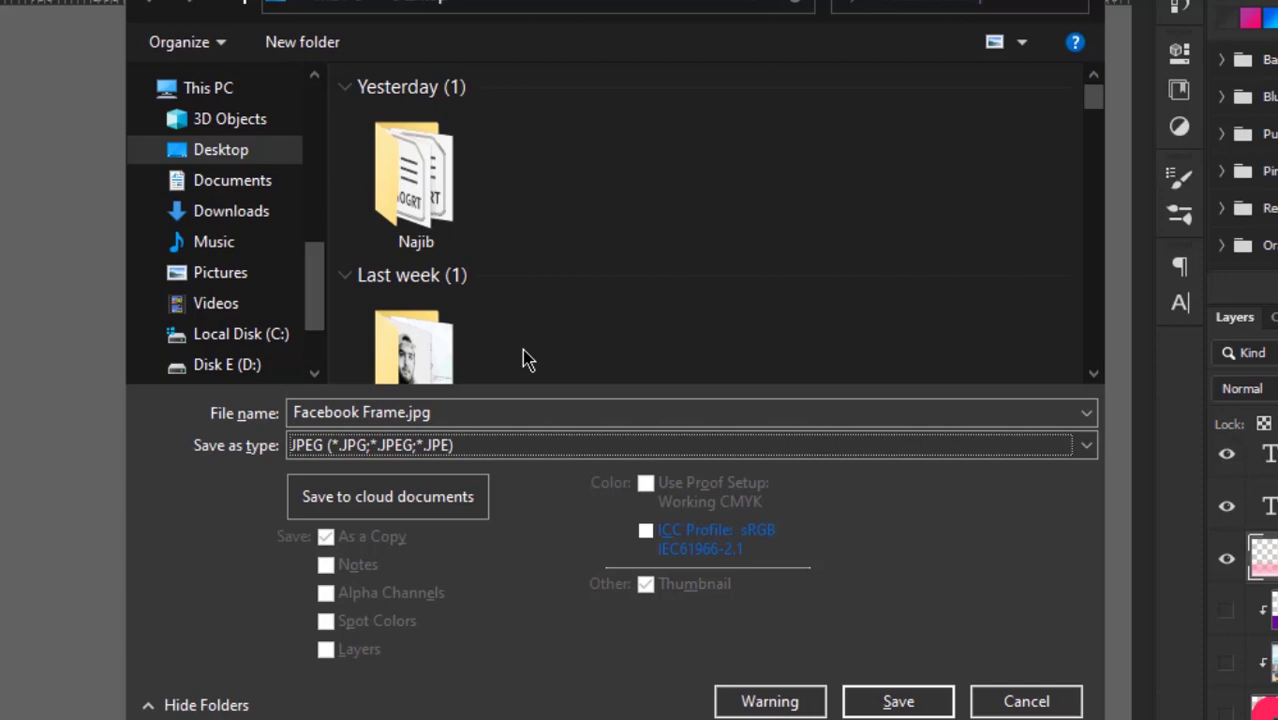
{"action": "left_click", "coordinate": [471, 447]}
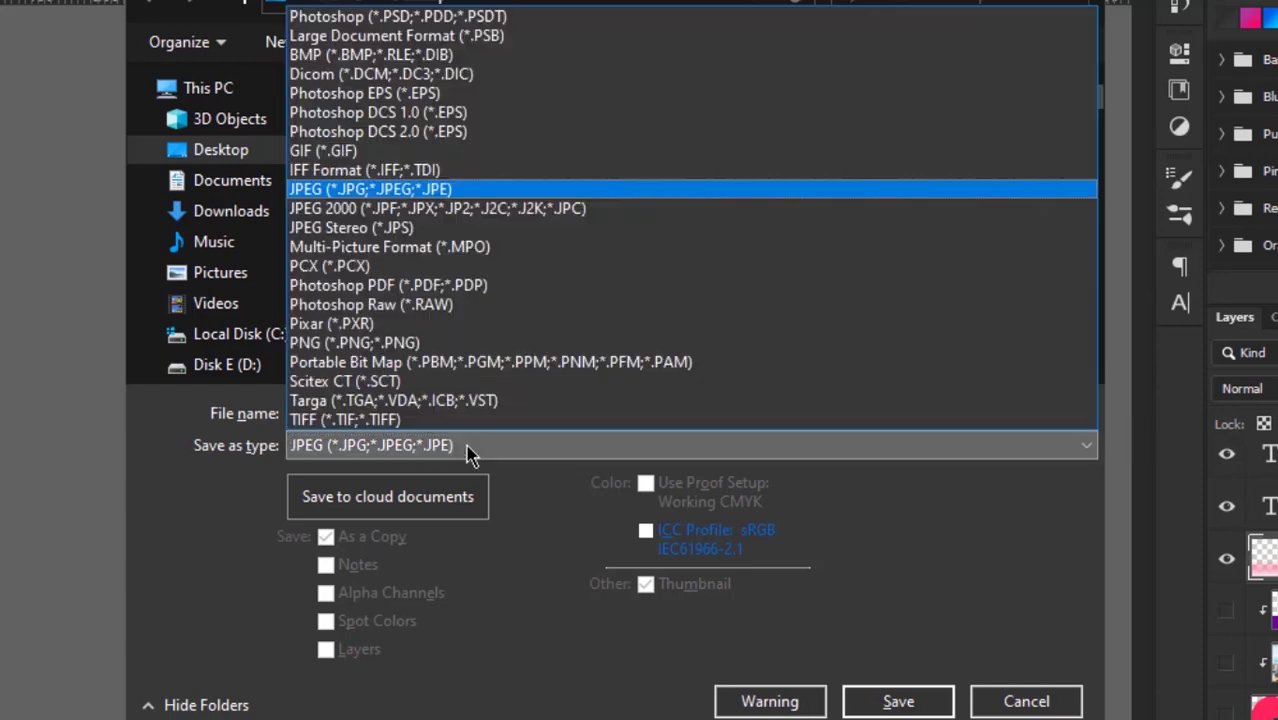
{"action": "left_click", "coordinate": [490, 345]}
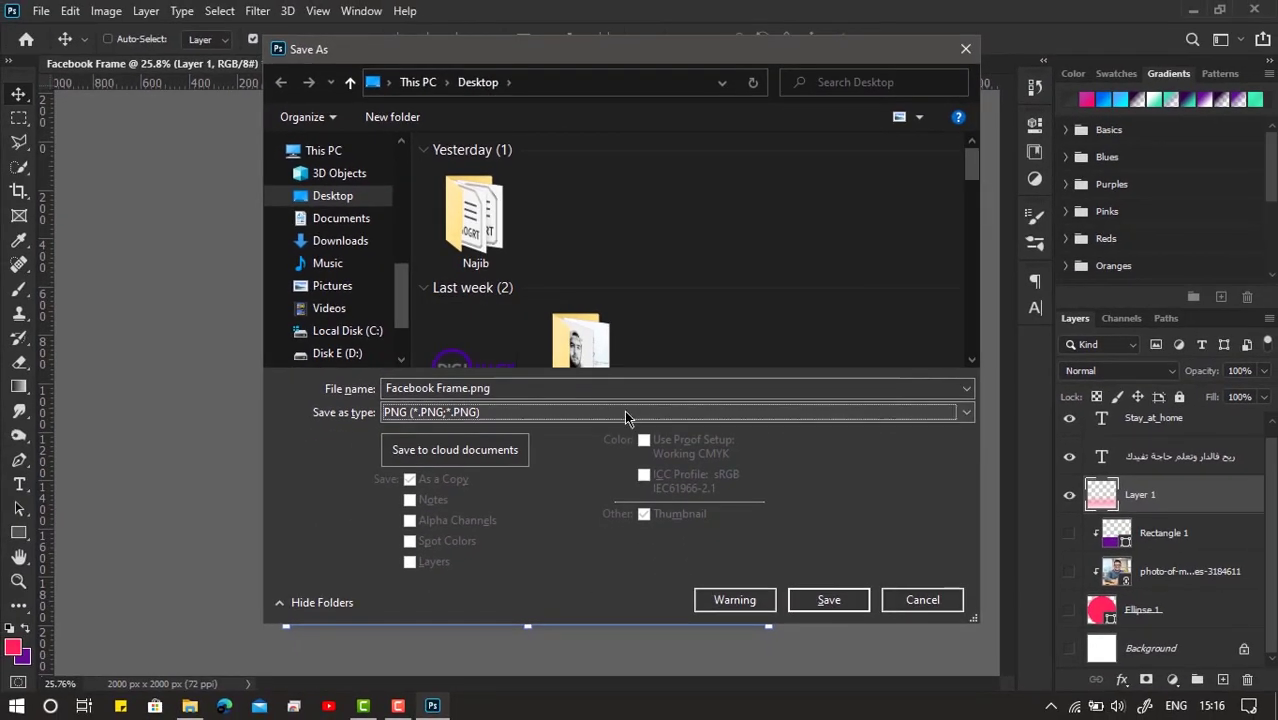
{"action": "left_click", "coordinate": [835, 603]}
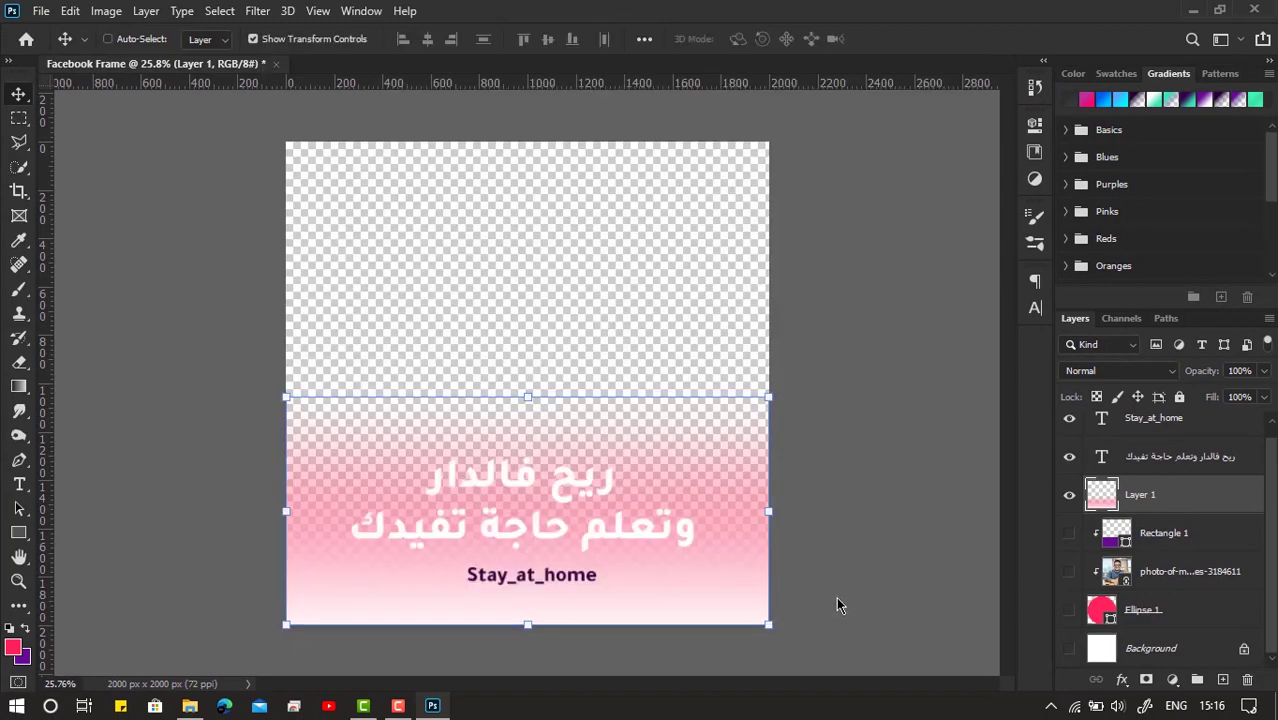
{"action": "left_click", "coordinate": [745, 201]}
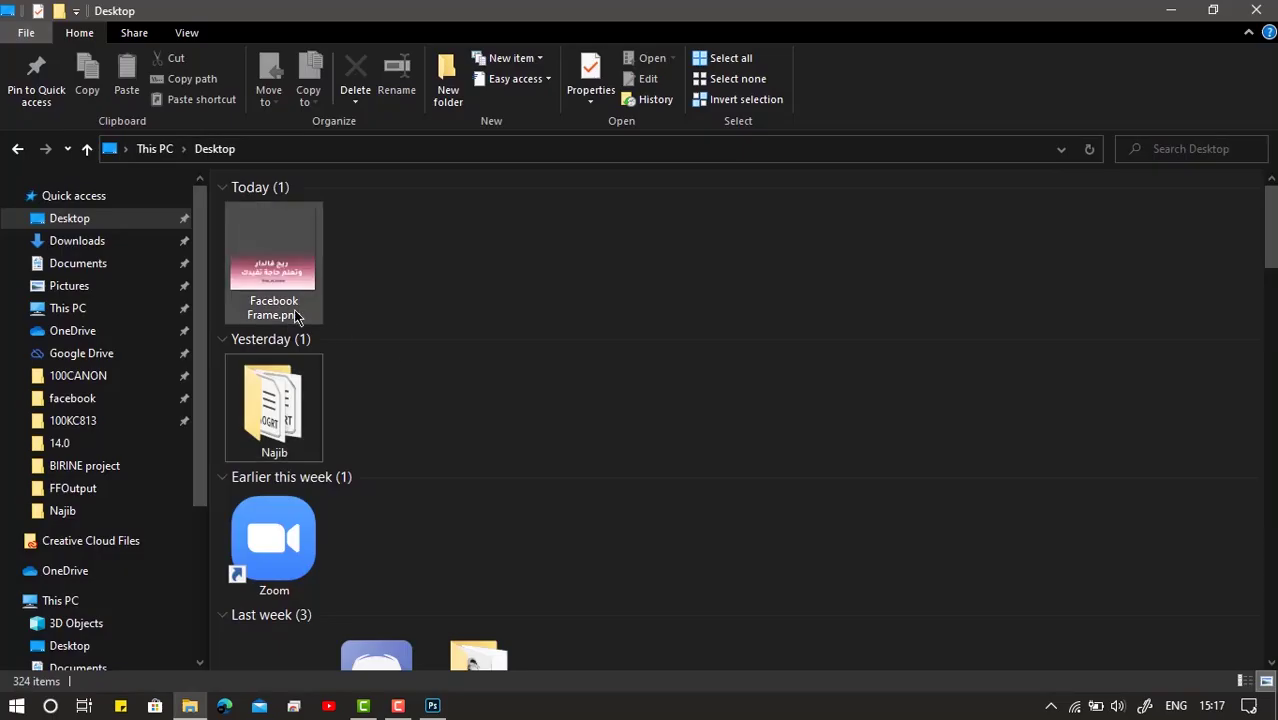
Step: View Facebook Frame.png from the Desktop folder in the image viewer and close it
{"action": "left_click", "coordinate": [286, 290]}
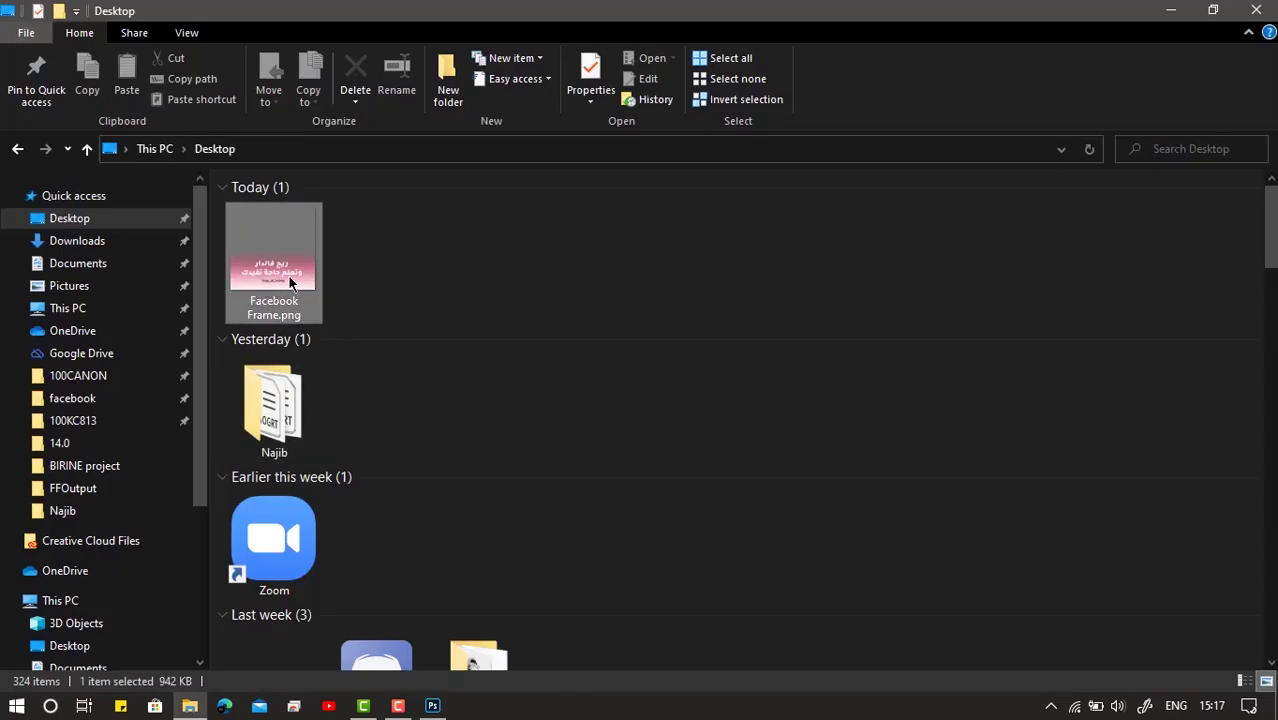
{"action": "key", "text": "Return"}
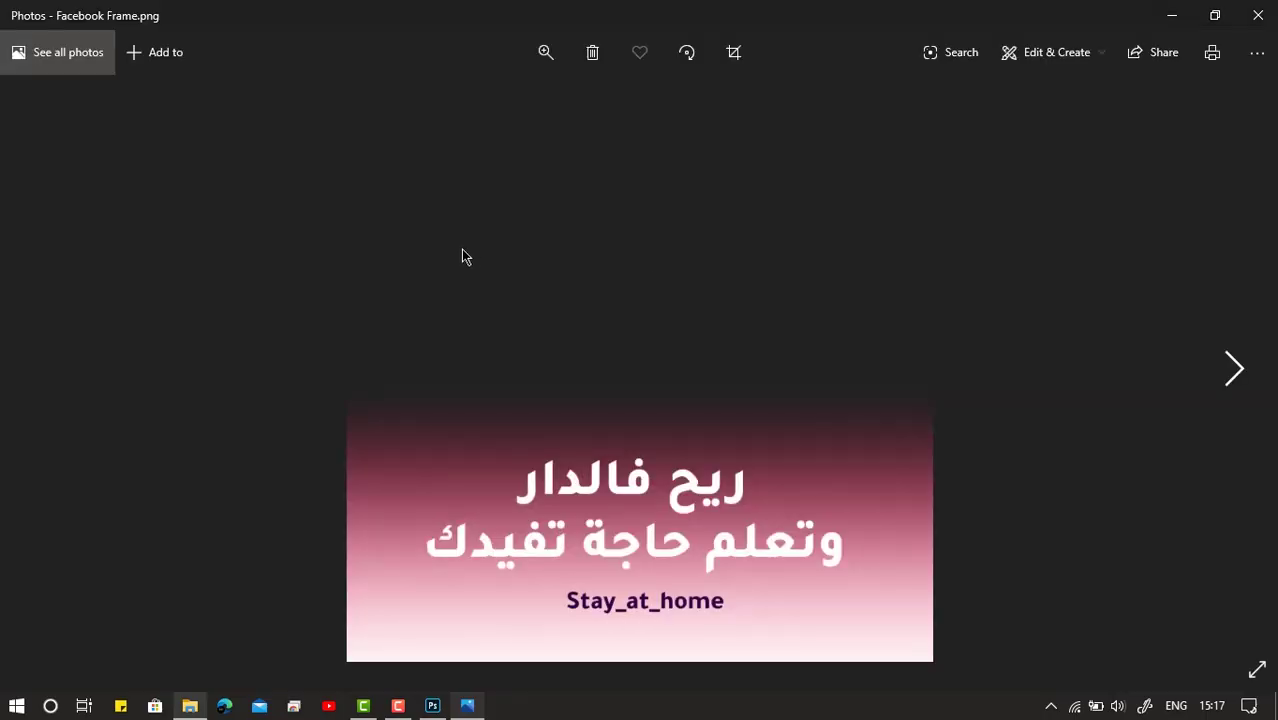
{"action": "left_click", "coordinate": [1259, 17]}
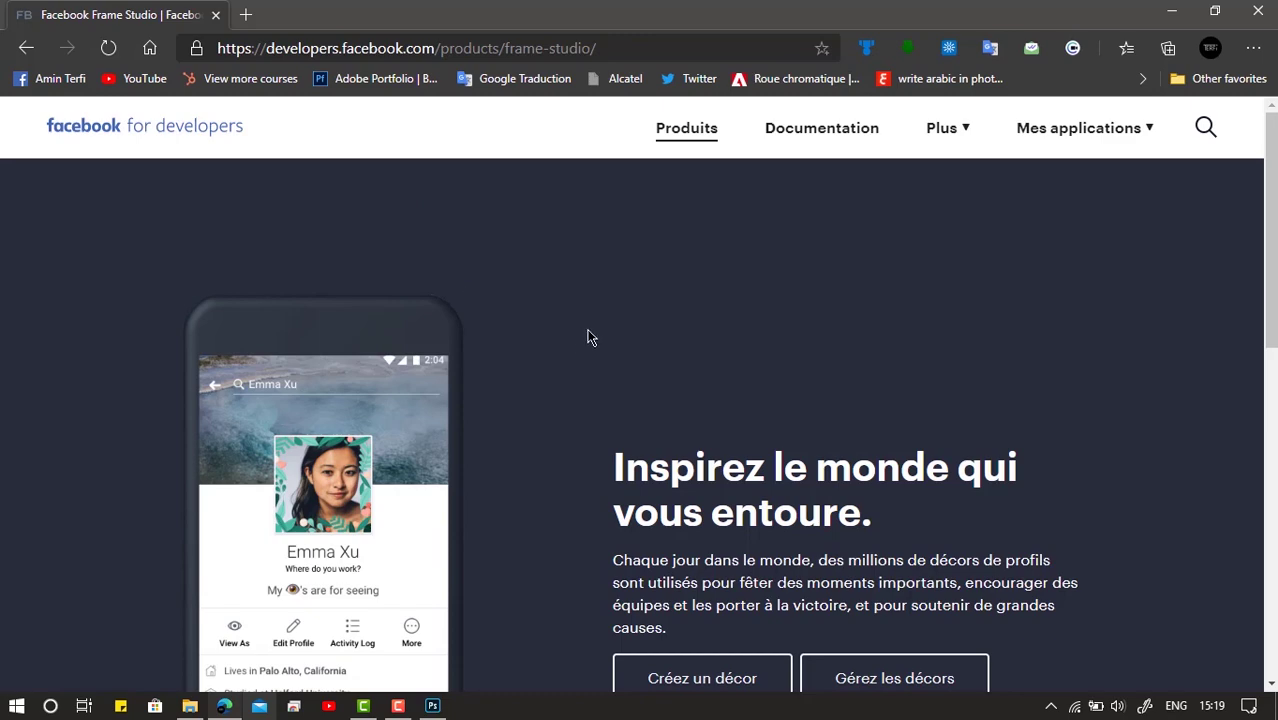
Step: On the Facebook Frame Studio page in the browser, choose to create a frame and open Frame Studio from the management page
{"action": "scroll", "coordinate": [588, 337], "scroll_direction": "down", "scroll_amount": 3}
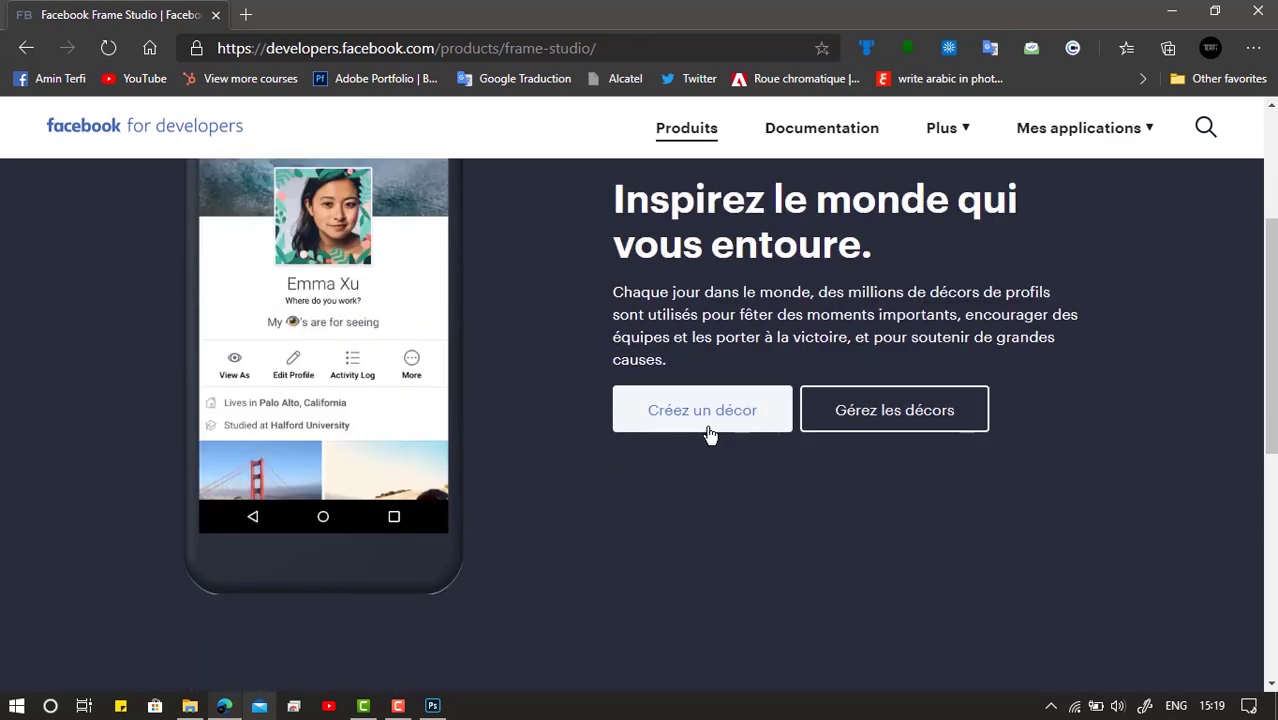
{"action": "scroll", "coordinate": [533, 439], "scroll_direction": "up", "scroll_amount": 3}
{"action": "scroll", "coordinate": [533, 439], "scroll_direction": "down", "scroll_amount": 2}
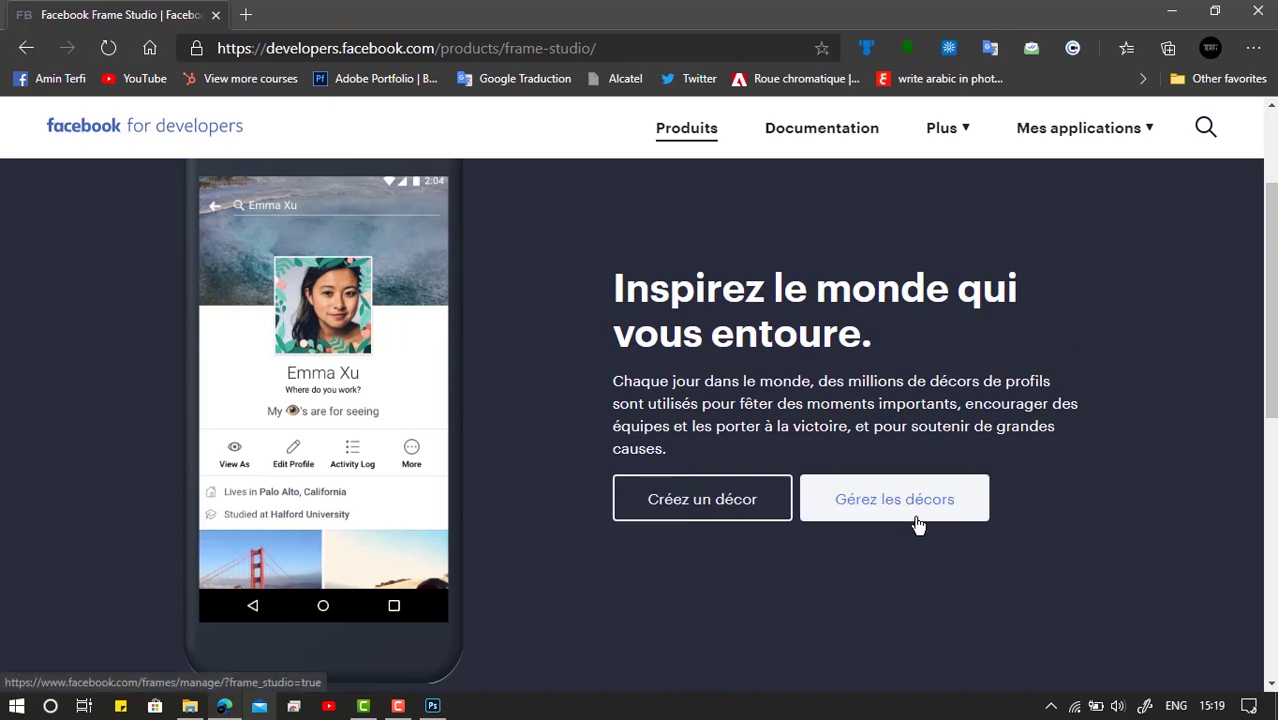
{"action": "left_click", "coordinate": [706, 519]}
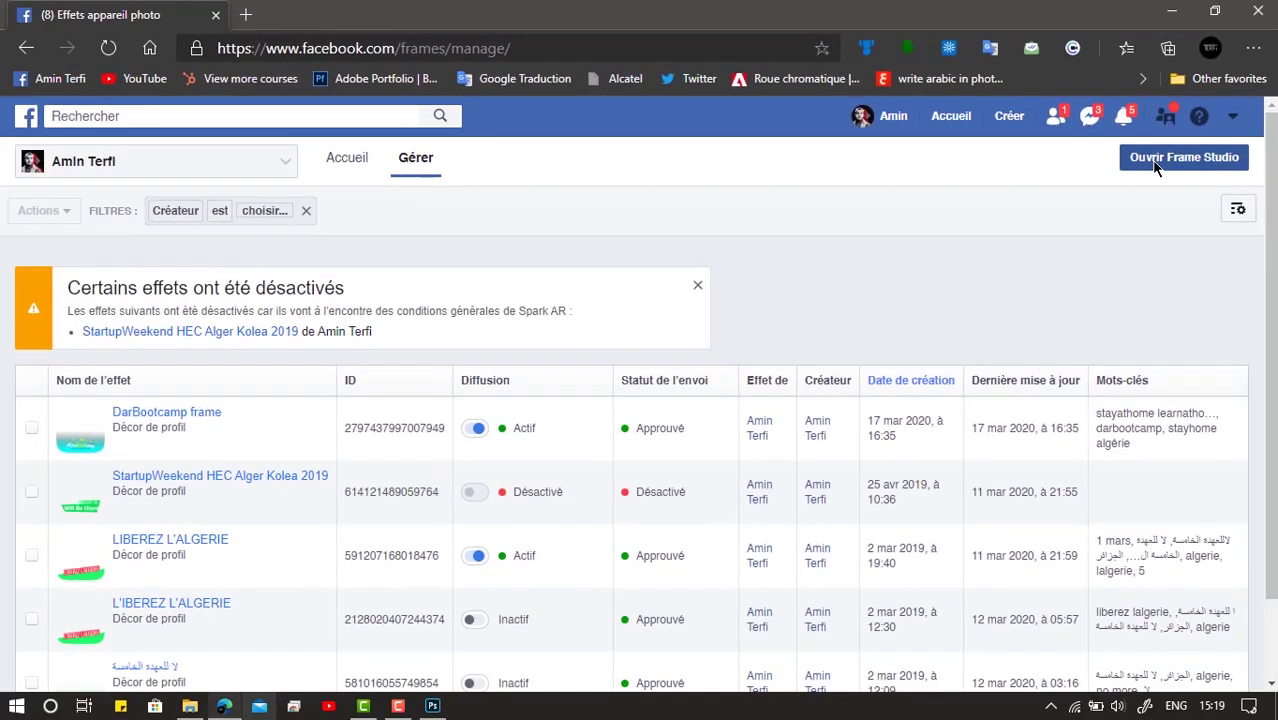
{"action": "left_click", "coordinate": [1155, 163]}
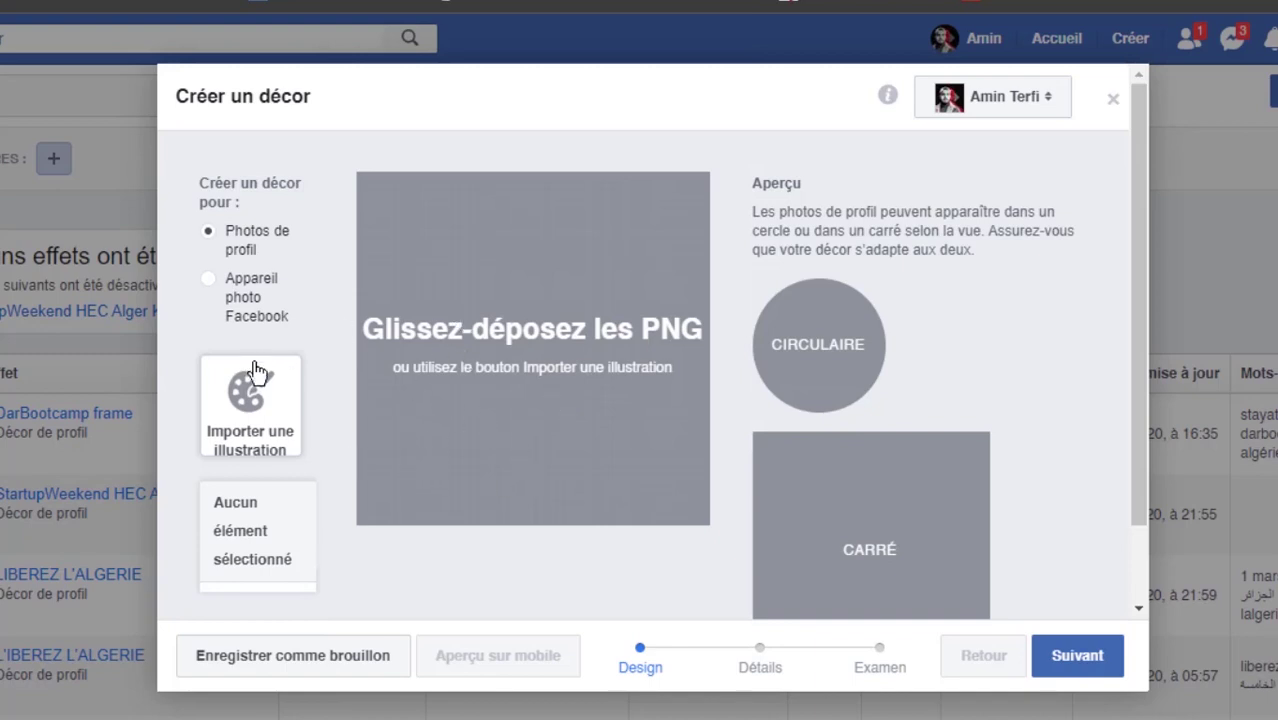
Step: Import Facebook Frame.png from the Desktop folder as the profile photo frame's artwork and check its circular and square mobile previews
{"action": "key", "text": "alt+Tab"}
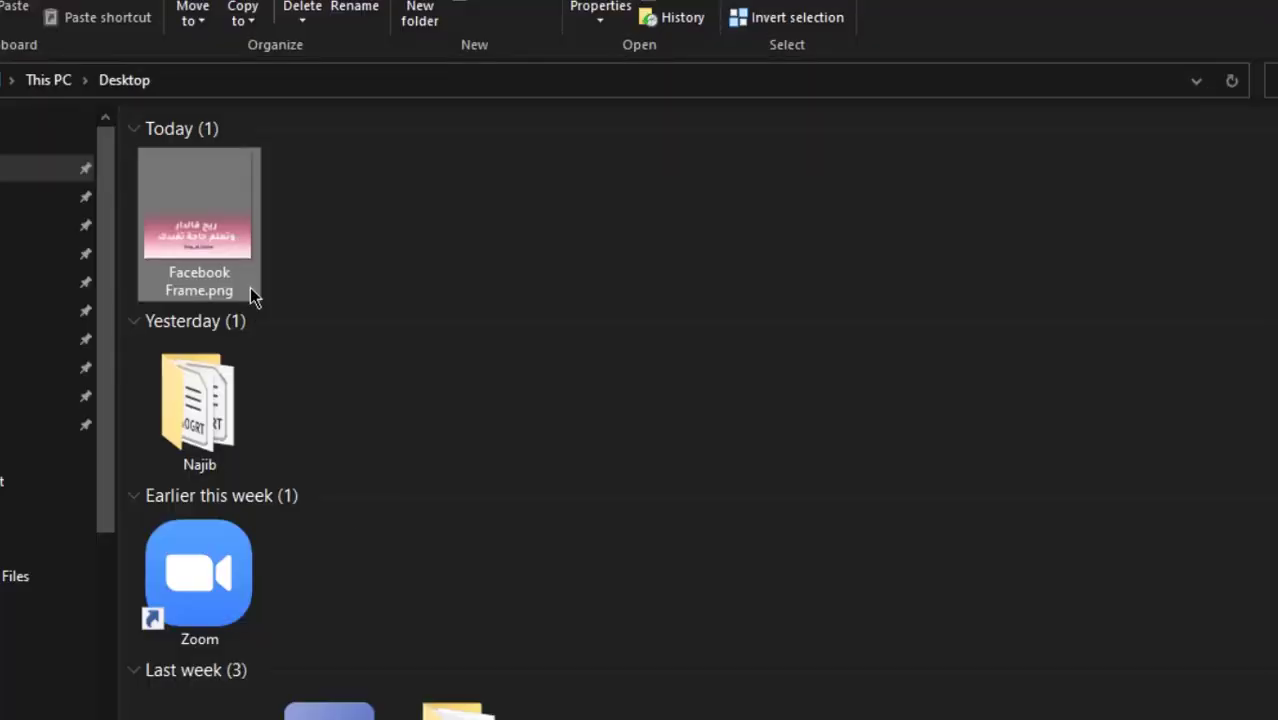
{"action": "left_click_drag", "start_coordinate": [199, 220], "coordinate": [500, 370]}
{"action": "key", "text": "alt+Tab"}
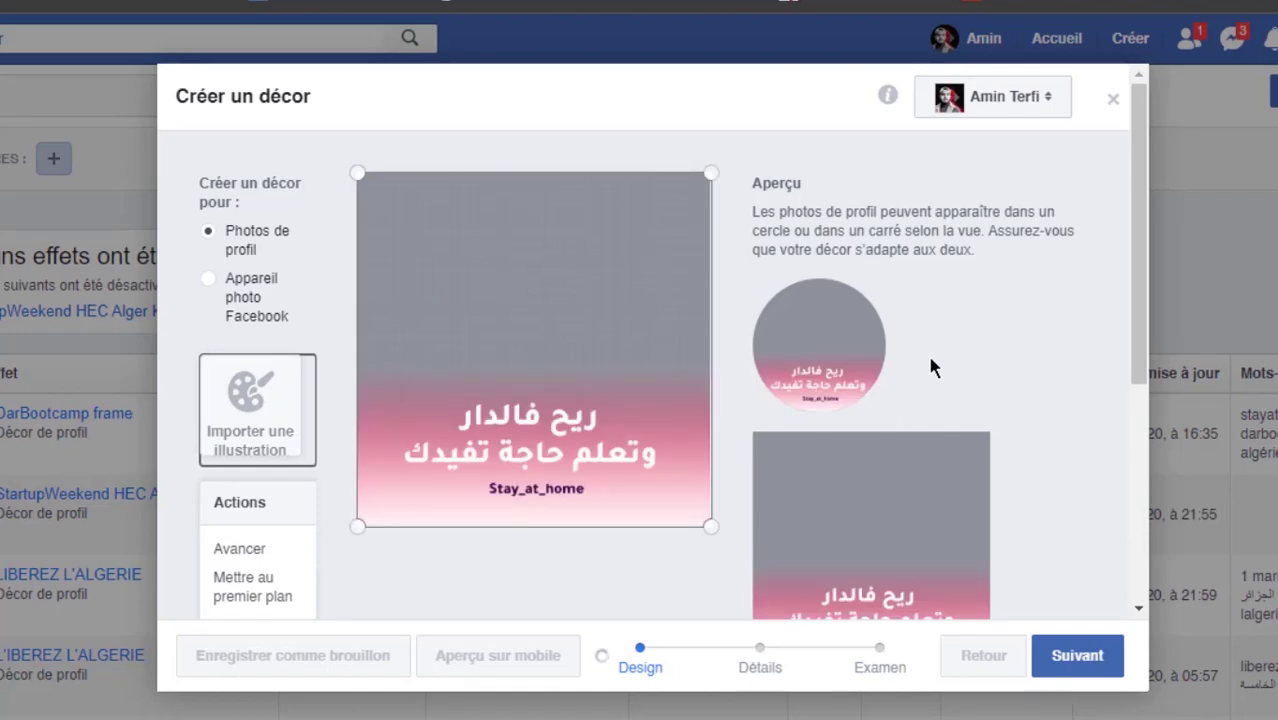
{"action": "scroll", "coordinate": [690, 359], "scroll_direction": "down", "scroll_amount": 2}
{"action": "scroll", "coordinate": [700, 399], "scroll_direction": "up", "scroll_amount": 2}
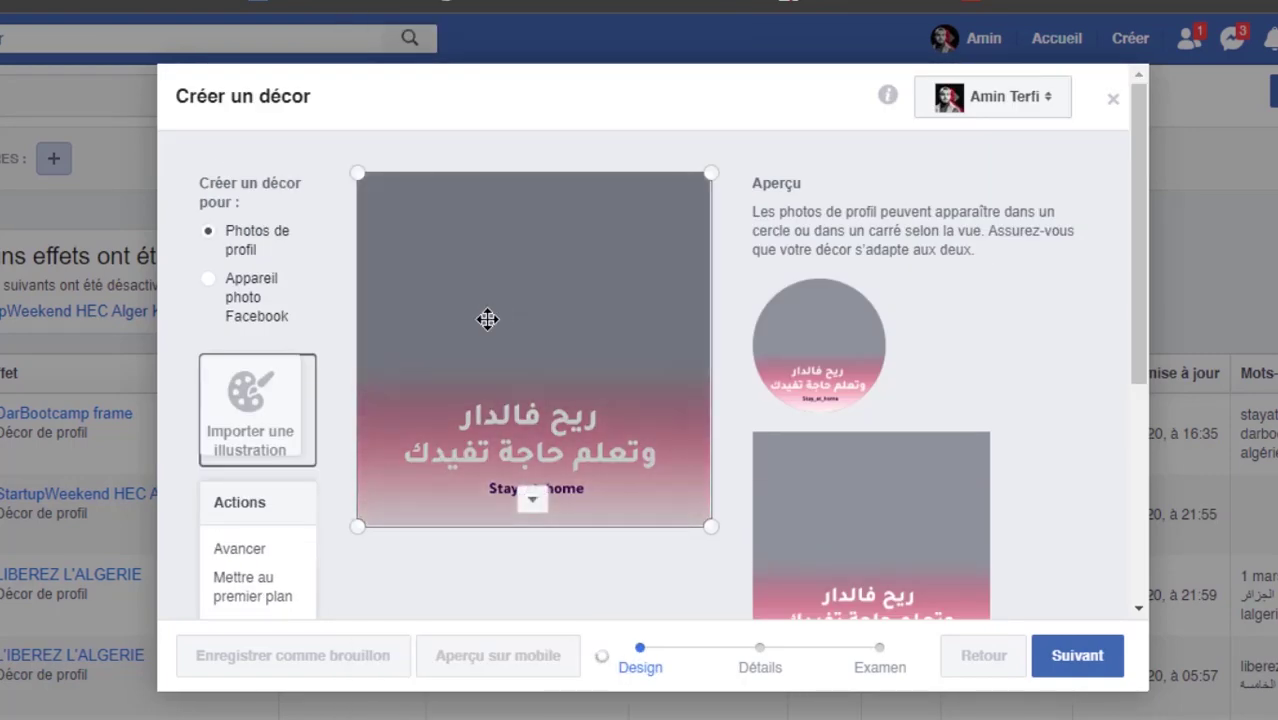
{"action": "mouse_move", "coordinate": [818, 346]}
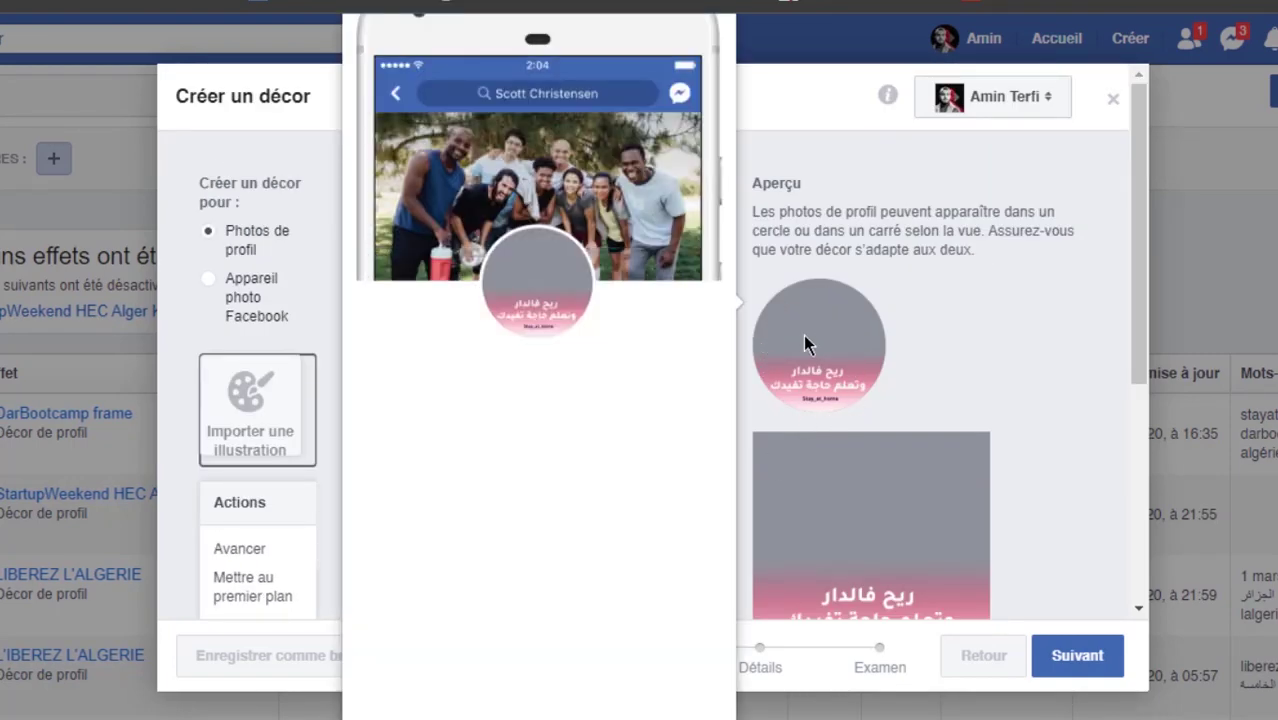
{"action": "scroll", "coordinate": [790, 360], "scroll_direction": "down", "scroll_amount": 3}
{"action": "scroll", "coordinate": [777, 363], "scroll_direction": "up", "scroll_amount": 2}
{"action": "scroll", "coordinate": [970, 579], "scroll_direction": "up", "scroll_amount": 2}
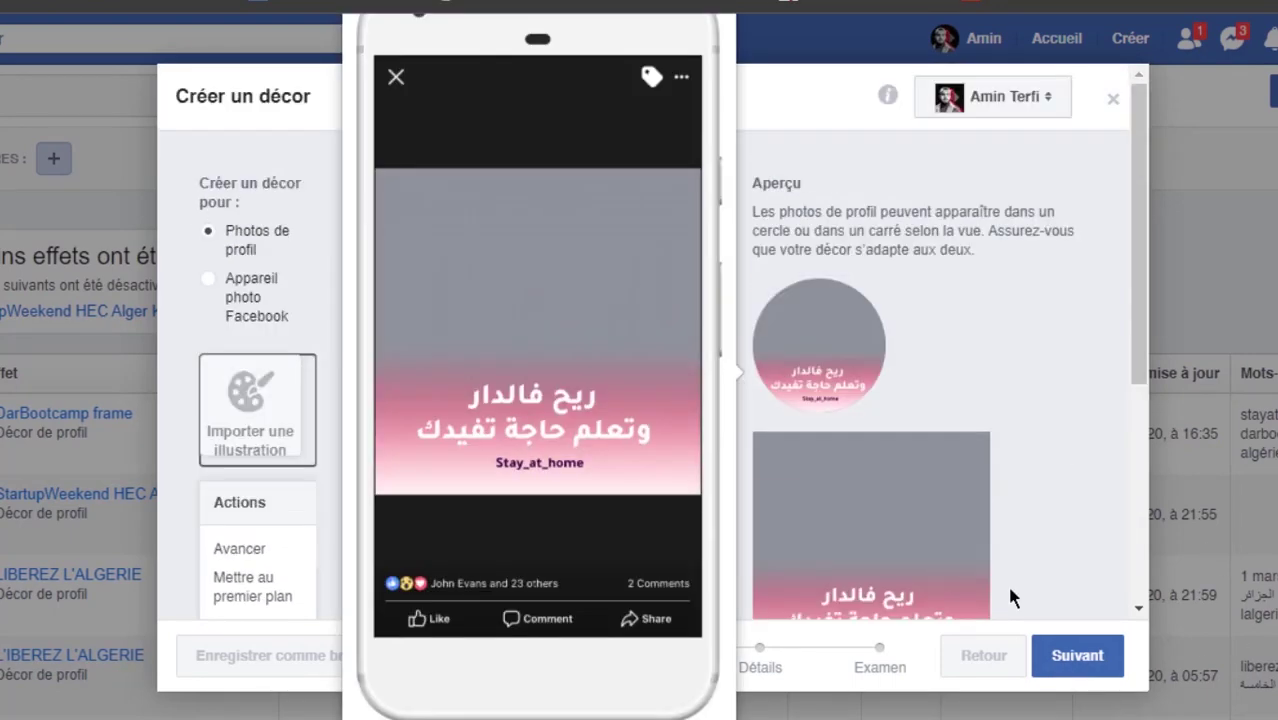
Step: Proceed to the frame's details and name it "Riyah f dar w t3alam"
{"action": "left_click", "coordinate": [1072, 660]}
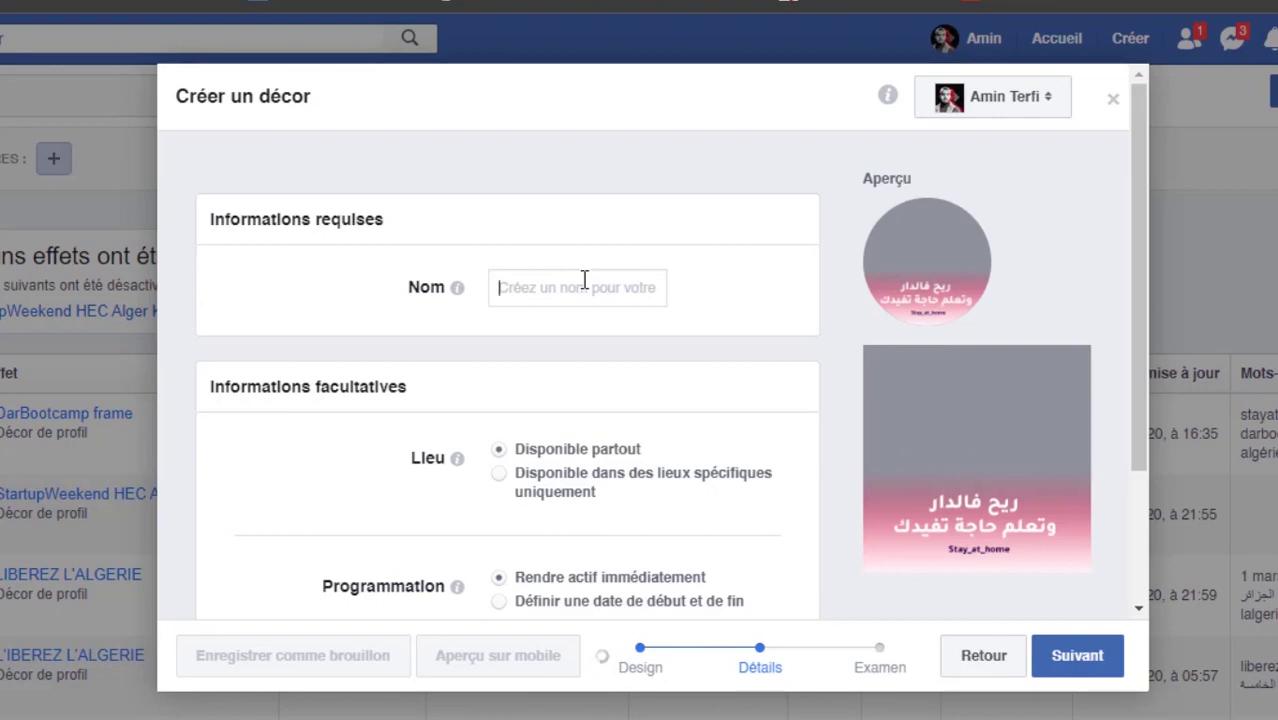
{"action": "left_click", "coordinate": [585, 281]}
{"action": "type", "text": "Riyah f dar"}
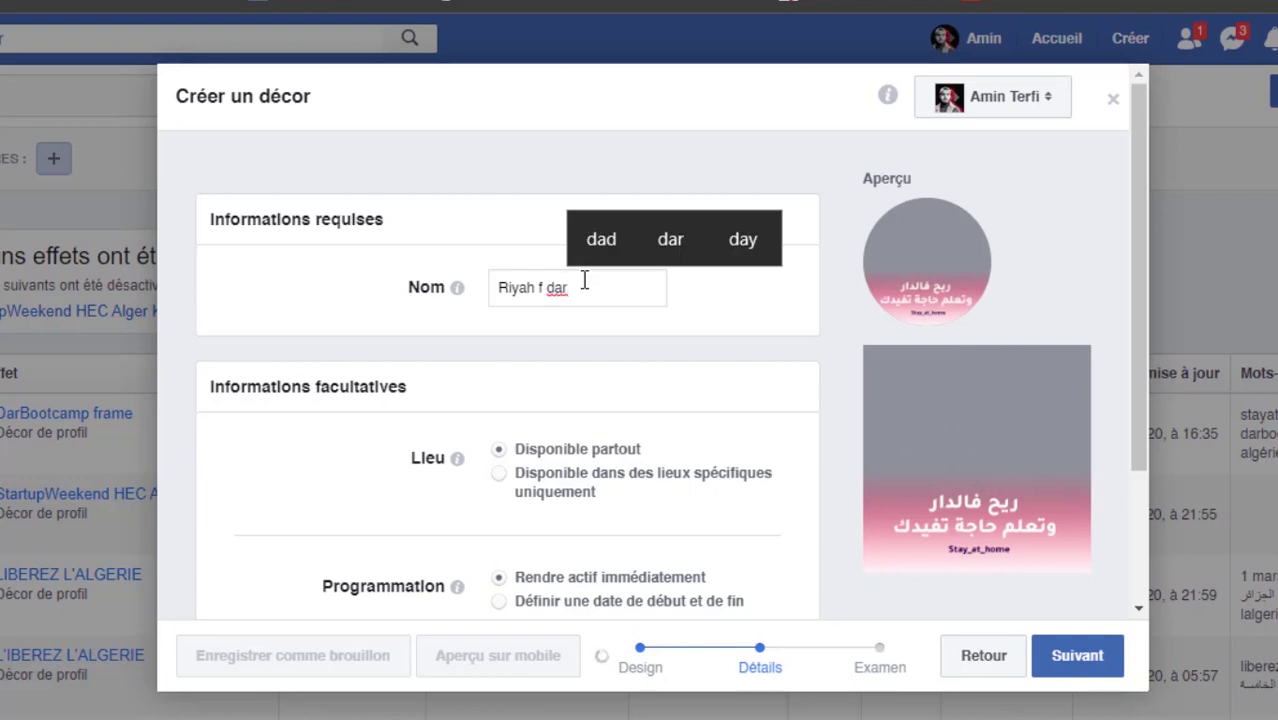
{"action": "type", "text": " w t"}
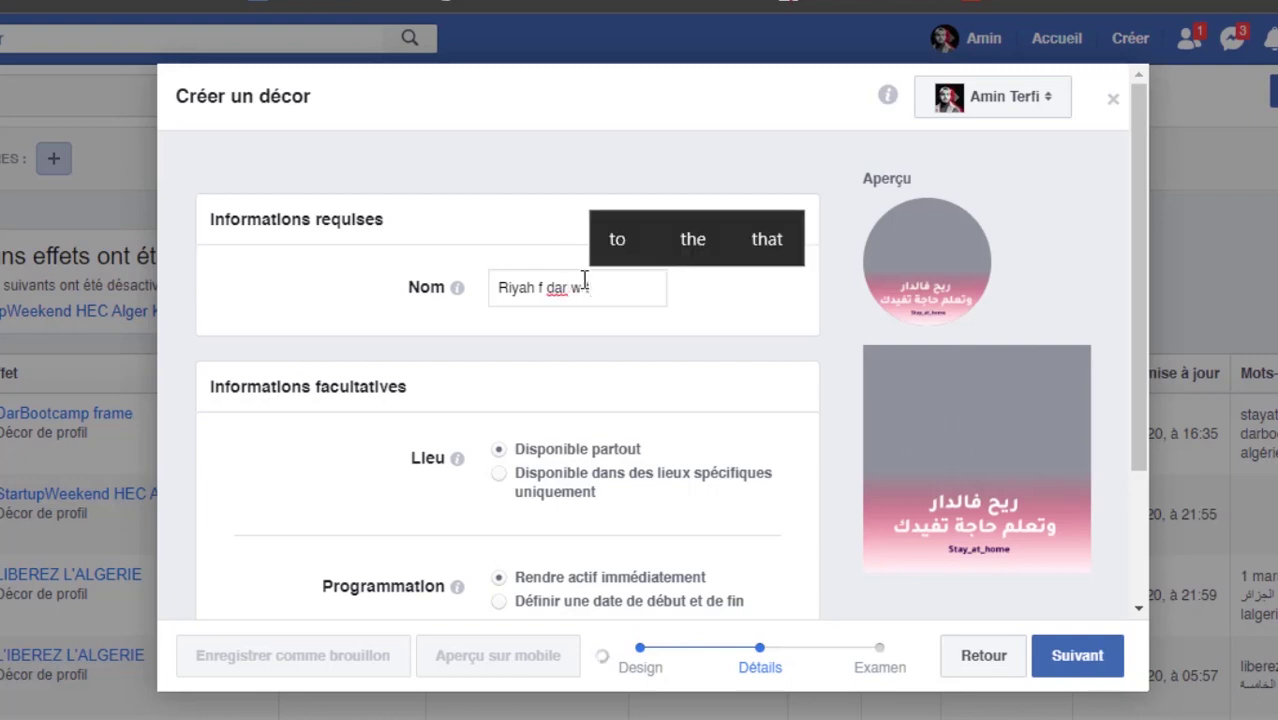
{"action": "type", "text": "3alam"}
Step: Enter the frame keywords "home design frame stay learning", using the suggested completion for the last word
{"action": "scroll", "coordinate": [628, 300], "scroll_direction": "down", "scroll_amount": 2}
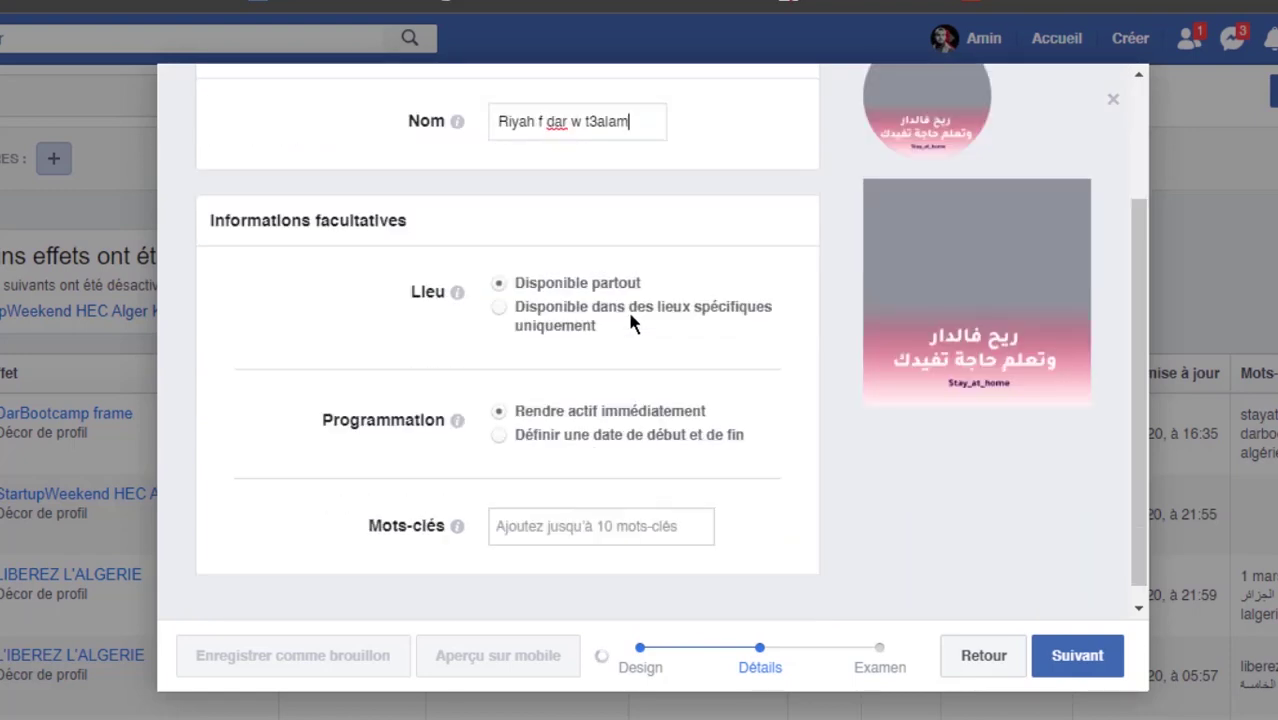
{"action": "left_click", "coordinate": [601, 518]}
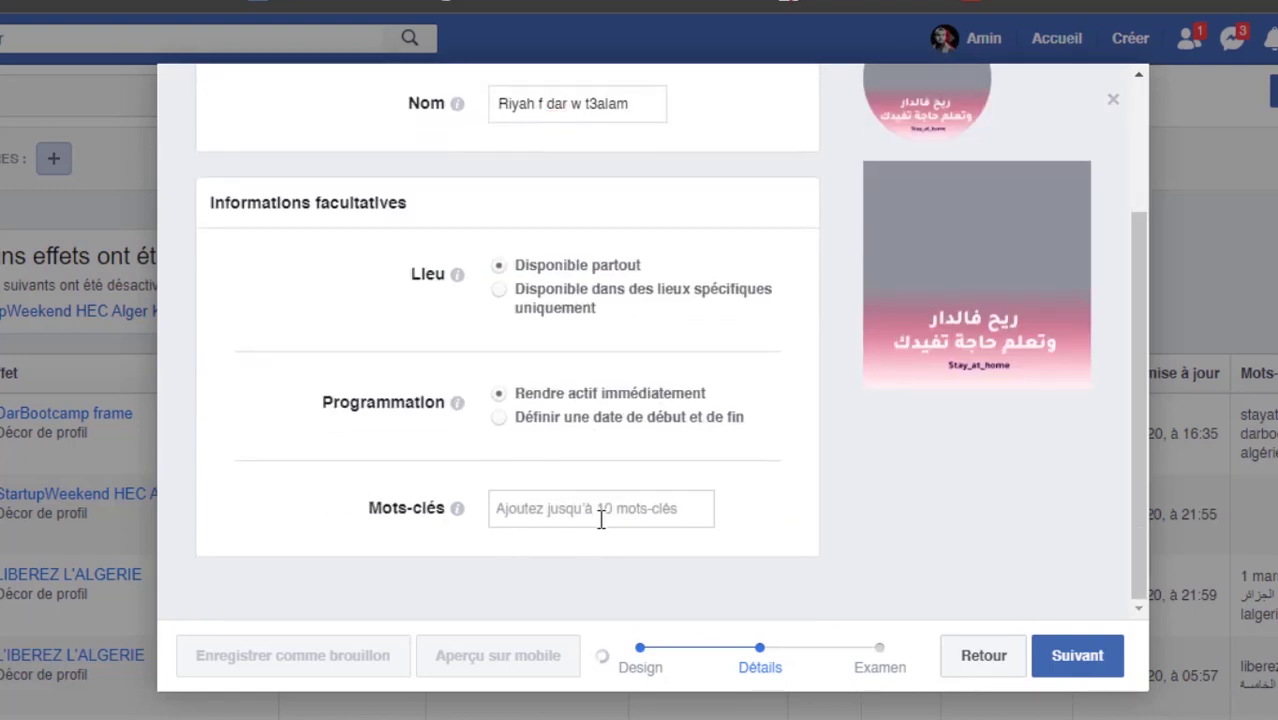
{"action": "type", "text": "Stay a"}
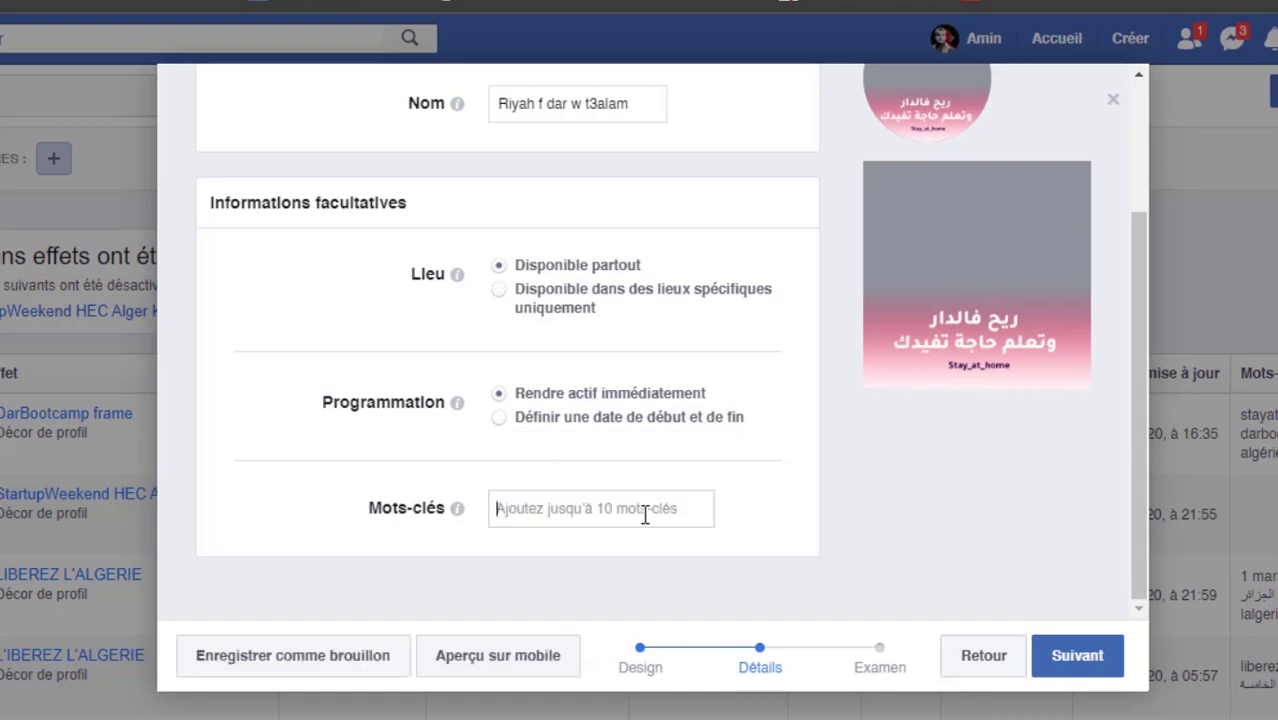
{"action": "type", "text": "home design frame stay learn"}
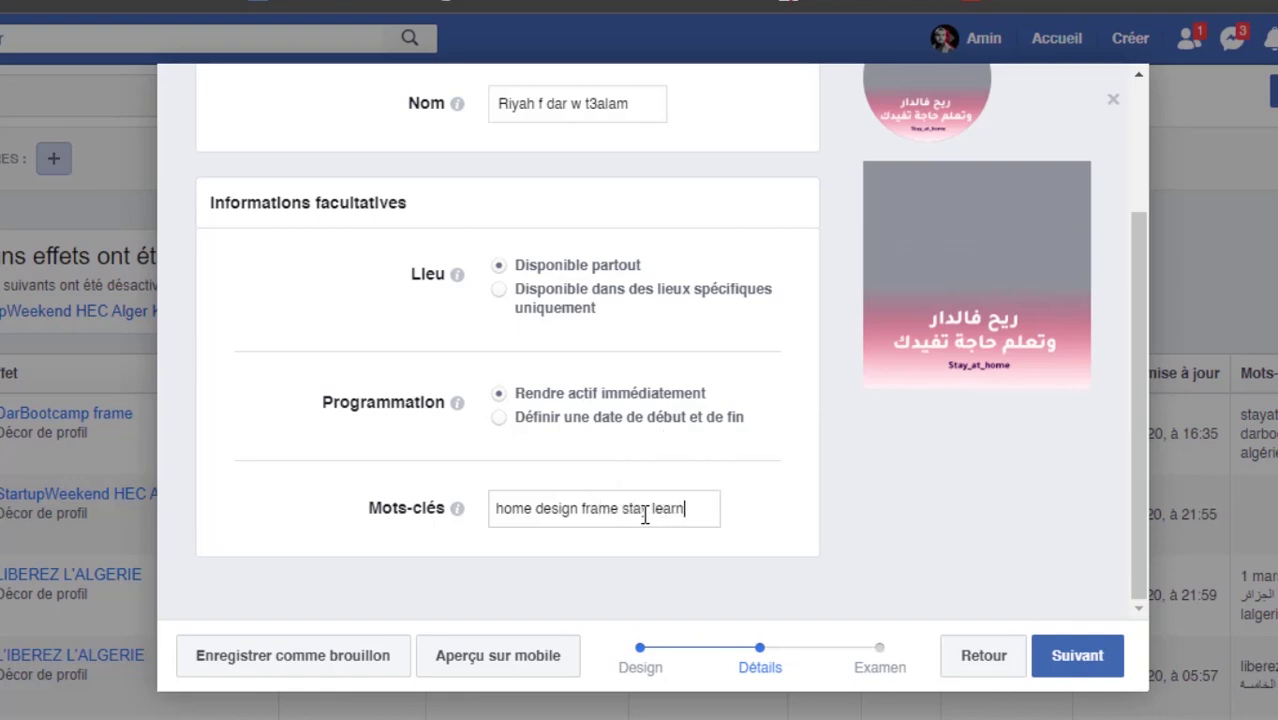
{"action": "key", "text": "Up"}
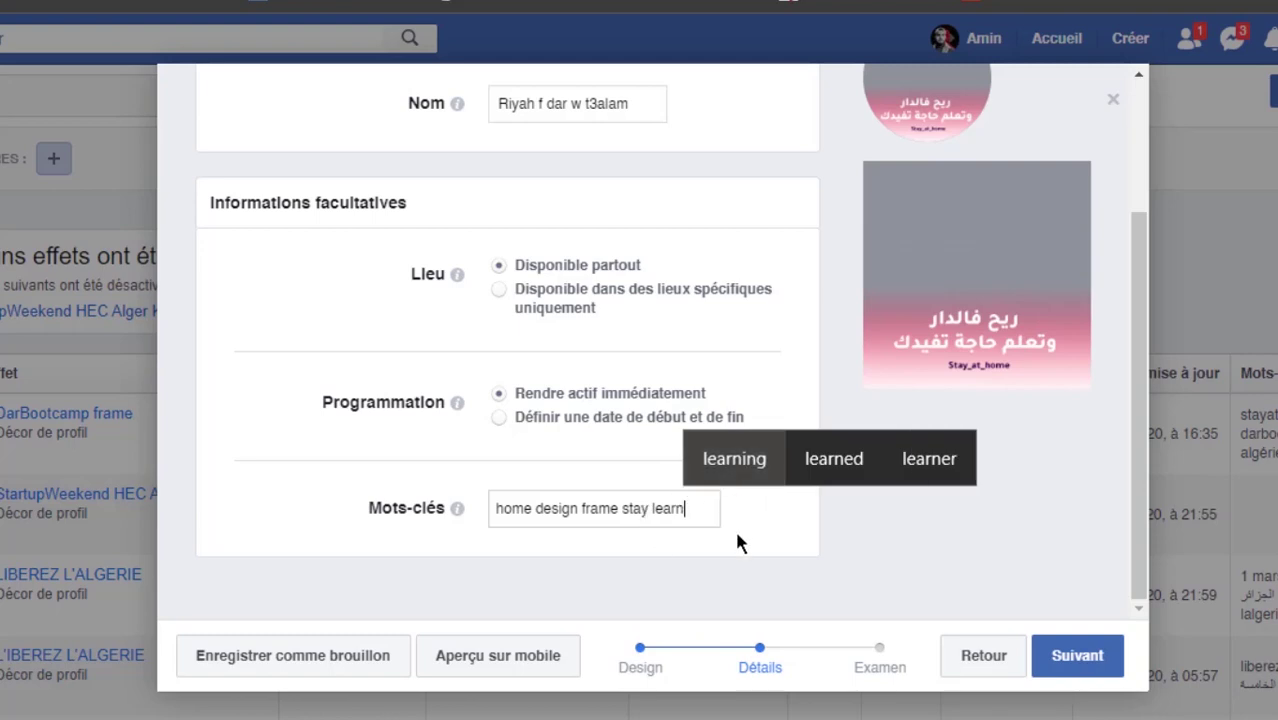
{"action": "key", "text": "Return"}
{"action": "scroll", "coordinate": [640, 413], "scroll_direction": "up", "scroll_amount": 3}
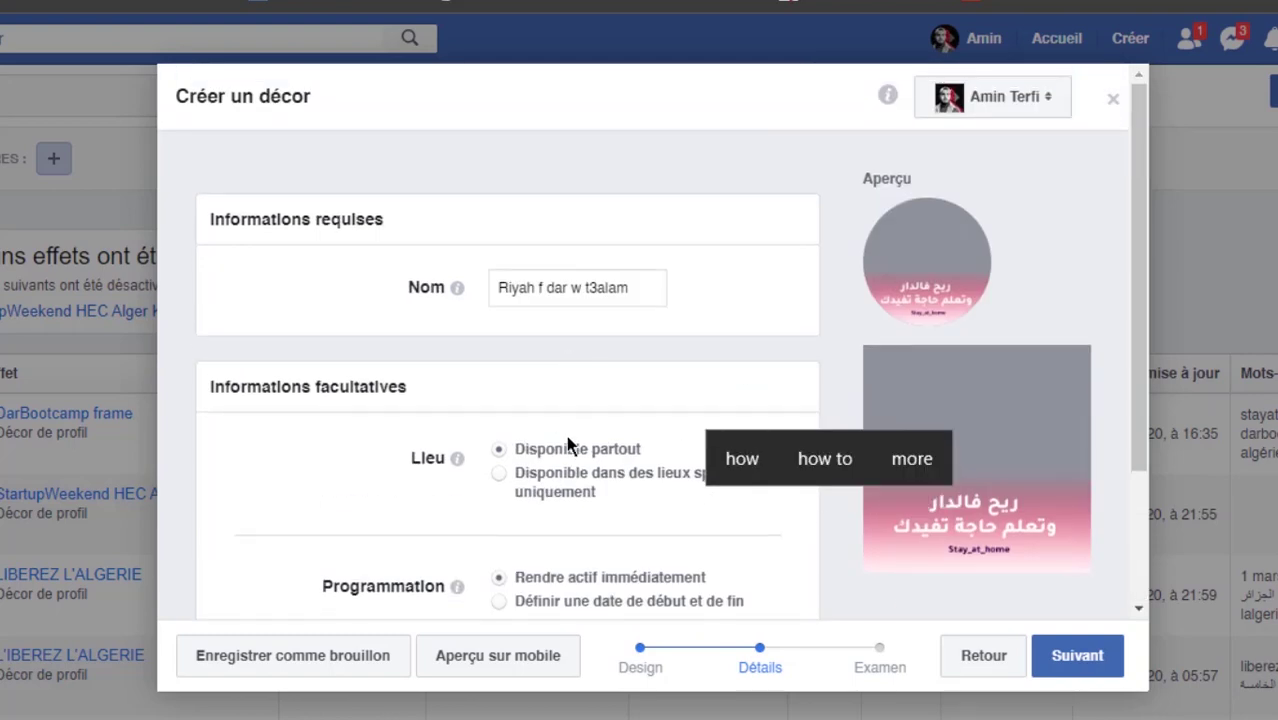
Step: Clear all the keywords from the frame's optional information and proceed to the final review
{"action": "scroll", "coordinate": [530, 466], "scroll_direction": "down", "scroll_amount": 3}
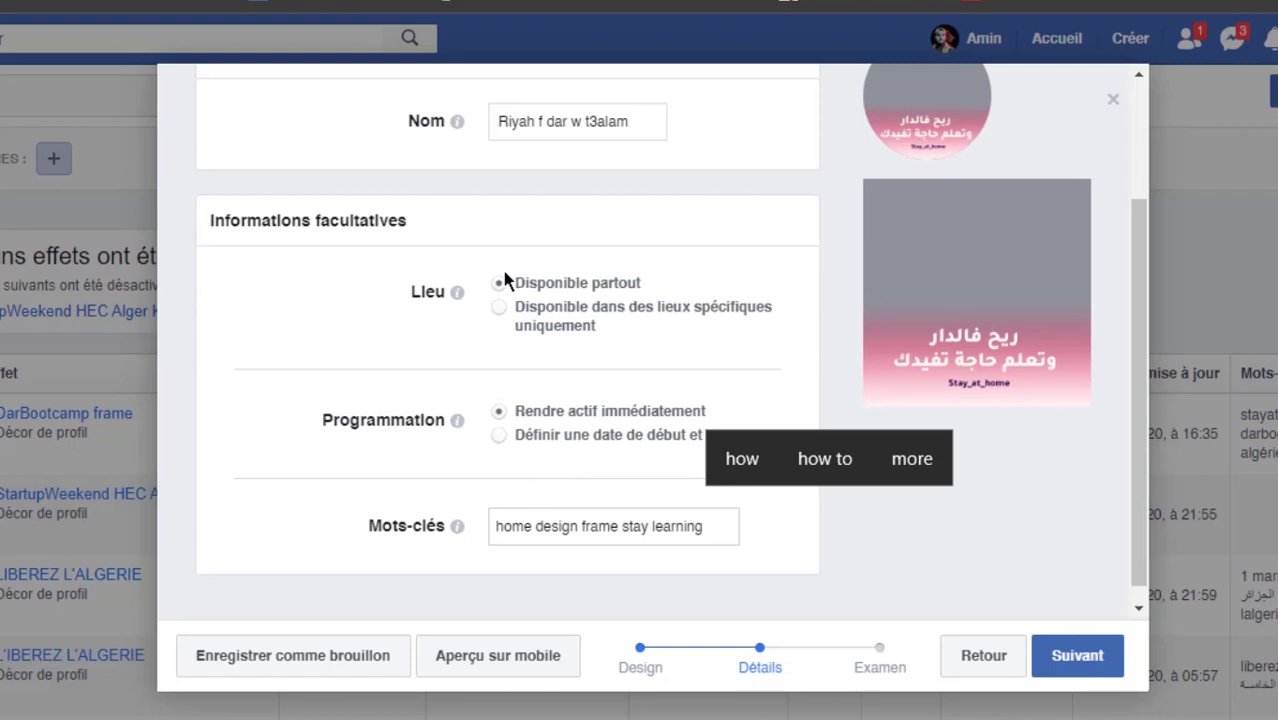
{"action": "key", "text": "ctrl+a"}
{"action": "key", "text": "BackSpace"}
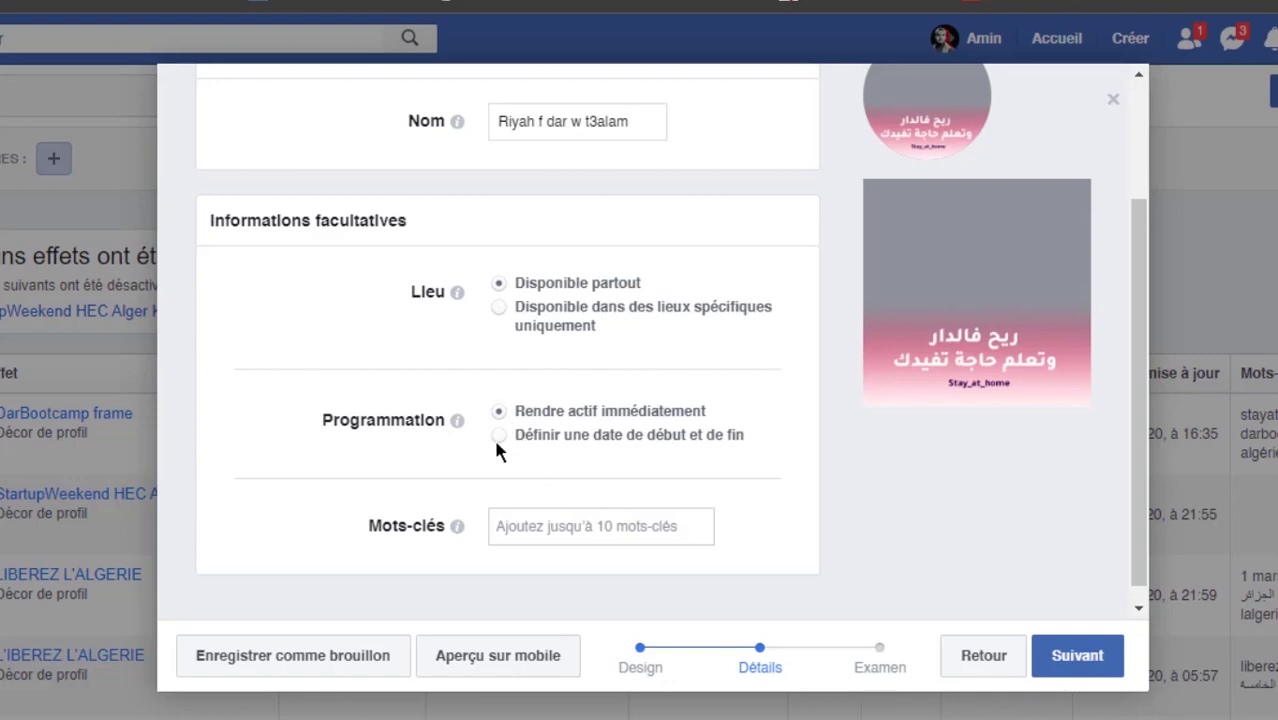
{"action": "scroll", "coordinate": [722, 470], "scroll_direction": "down", "scroll_amount": 1}
{"action": "left_click", "coordinate": [1058, 652]}
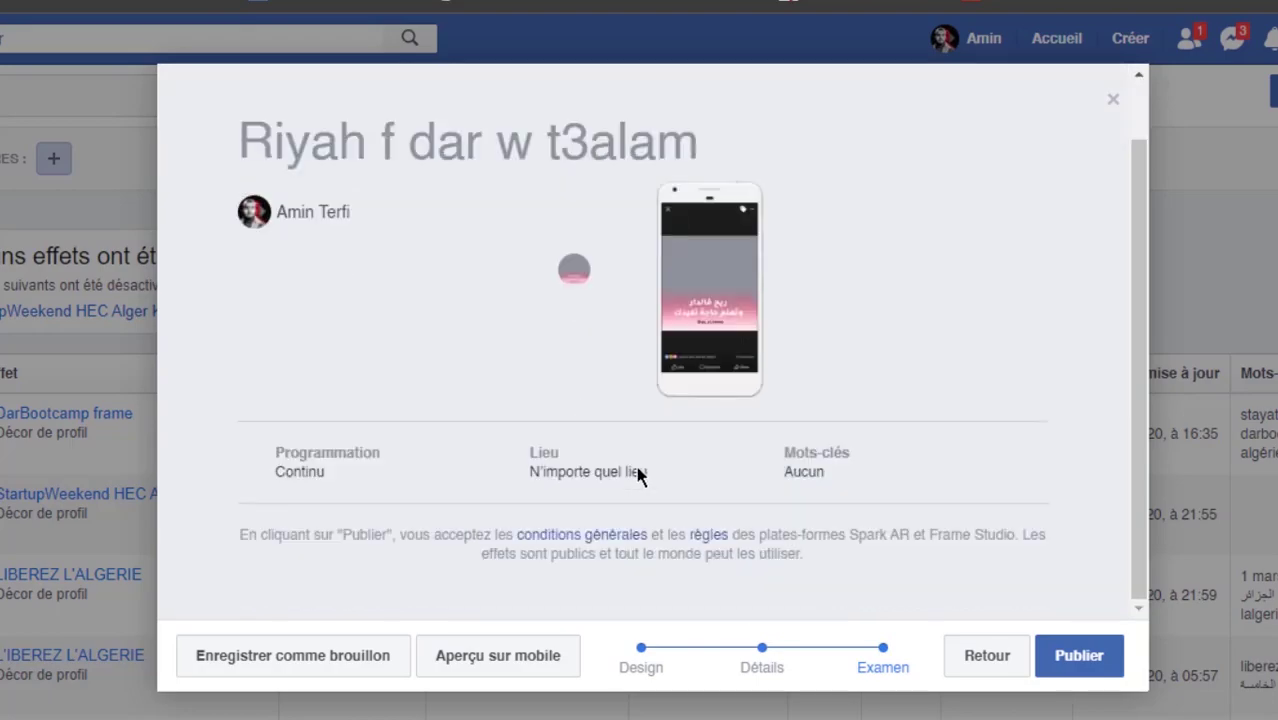
Step: Publish the frame, accept that its name and owner become final, and finish to return to the effects list
{"action": "left_click", "coordinate": [1078, 655]}
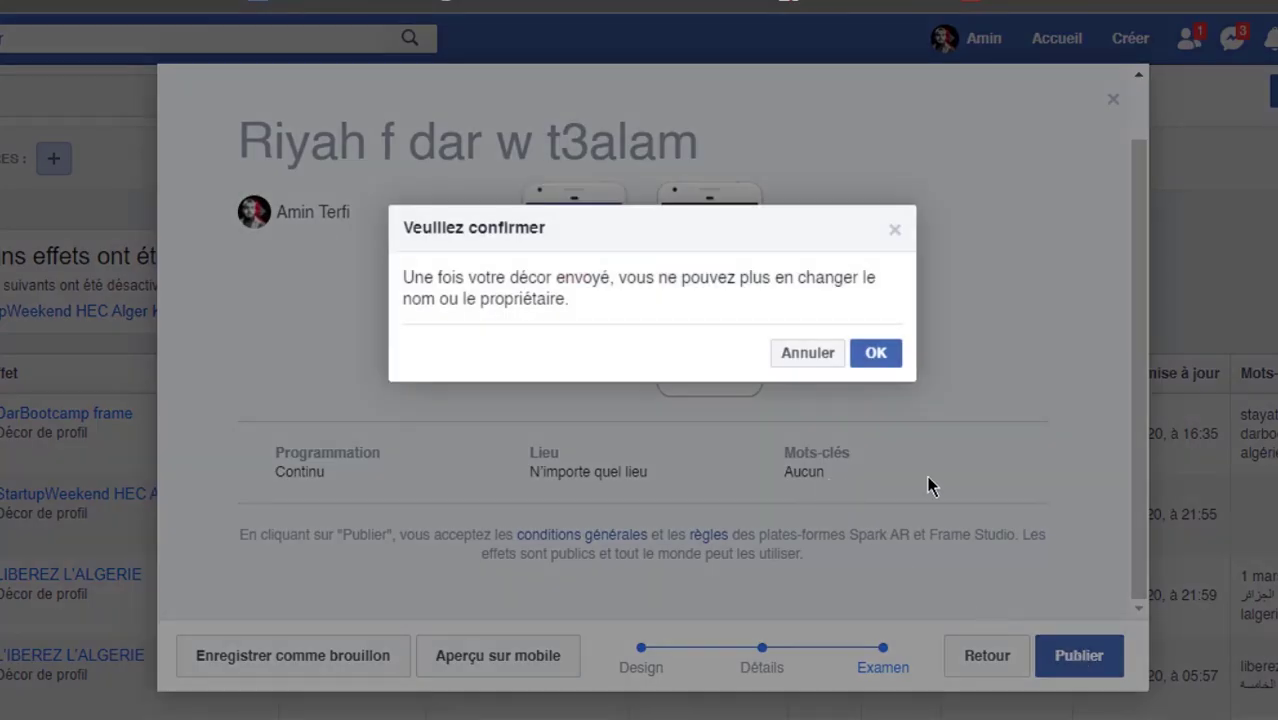
{"action": "left_click", "coordinate": [888, 356]}
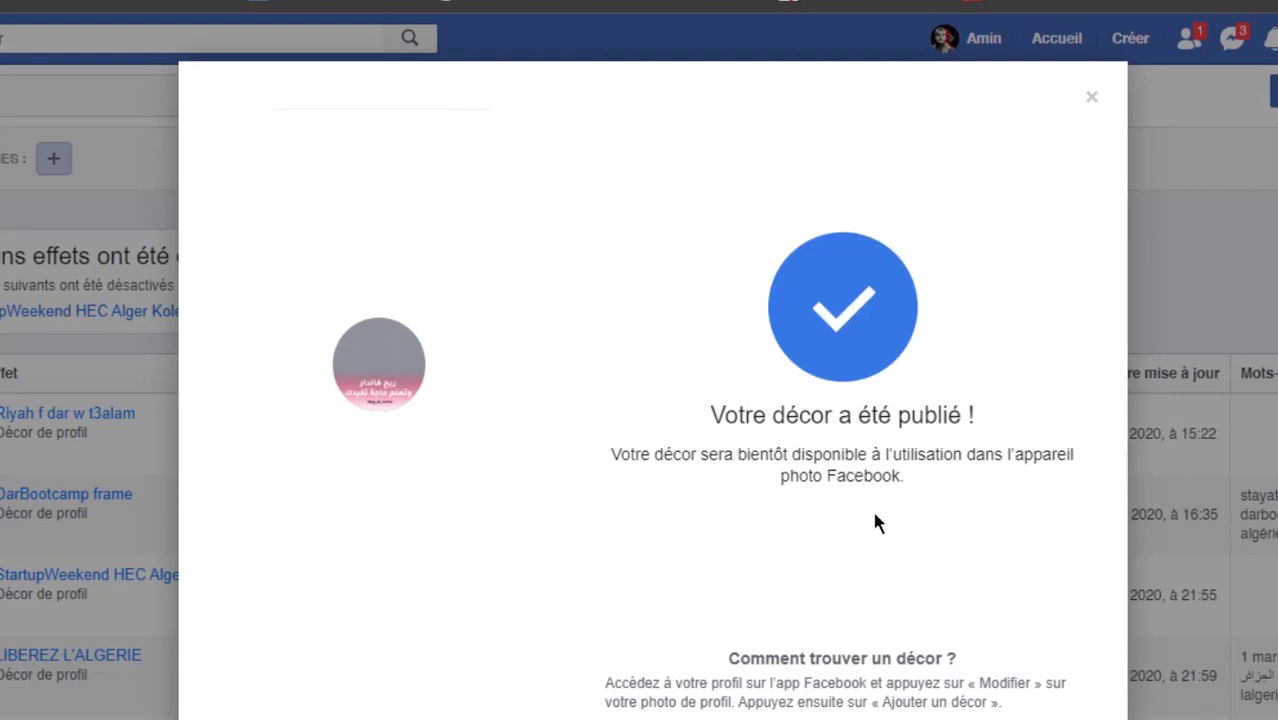
{"action": "scroll", "coordinate": [874, 516], "scroll_direction": "down", "scroll_amount": 1}
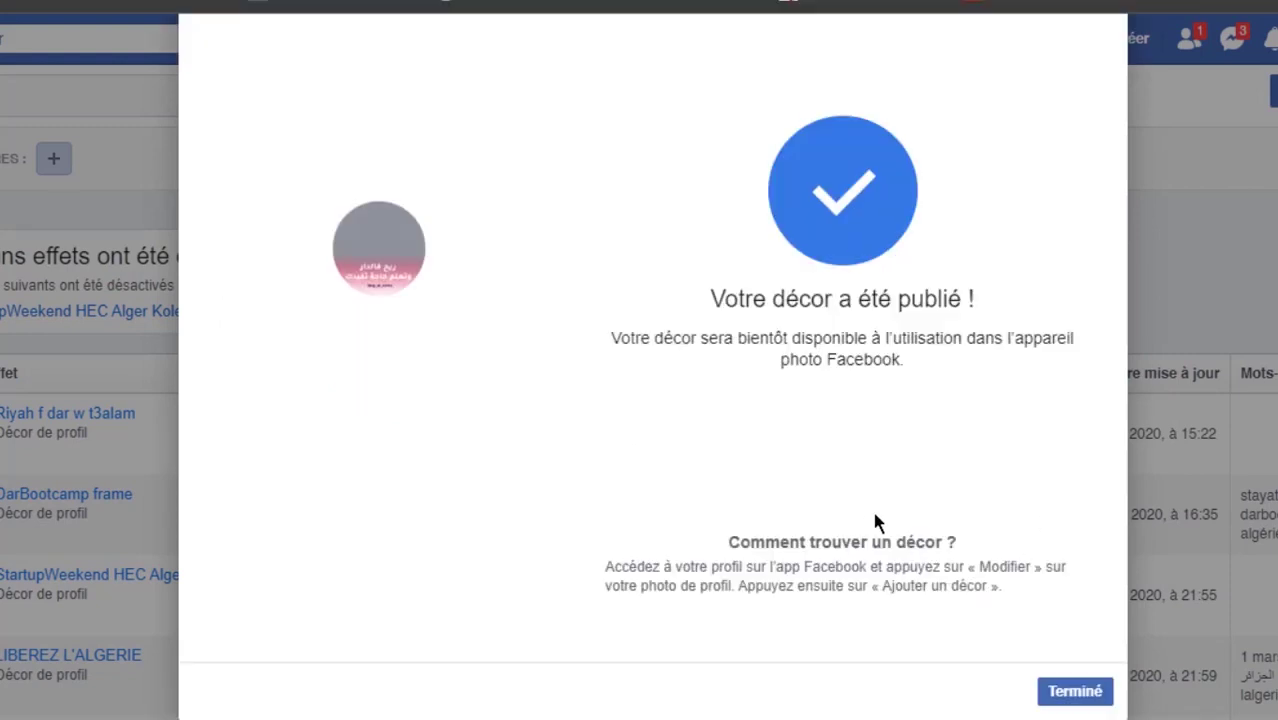
{"action": "left_click", "coordinate": [1074, 694]}
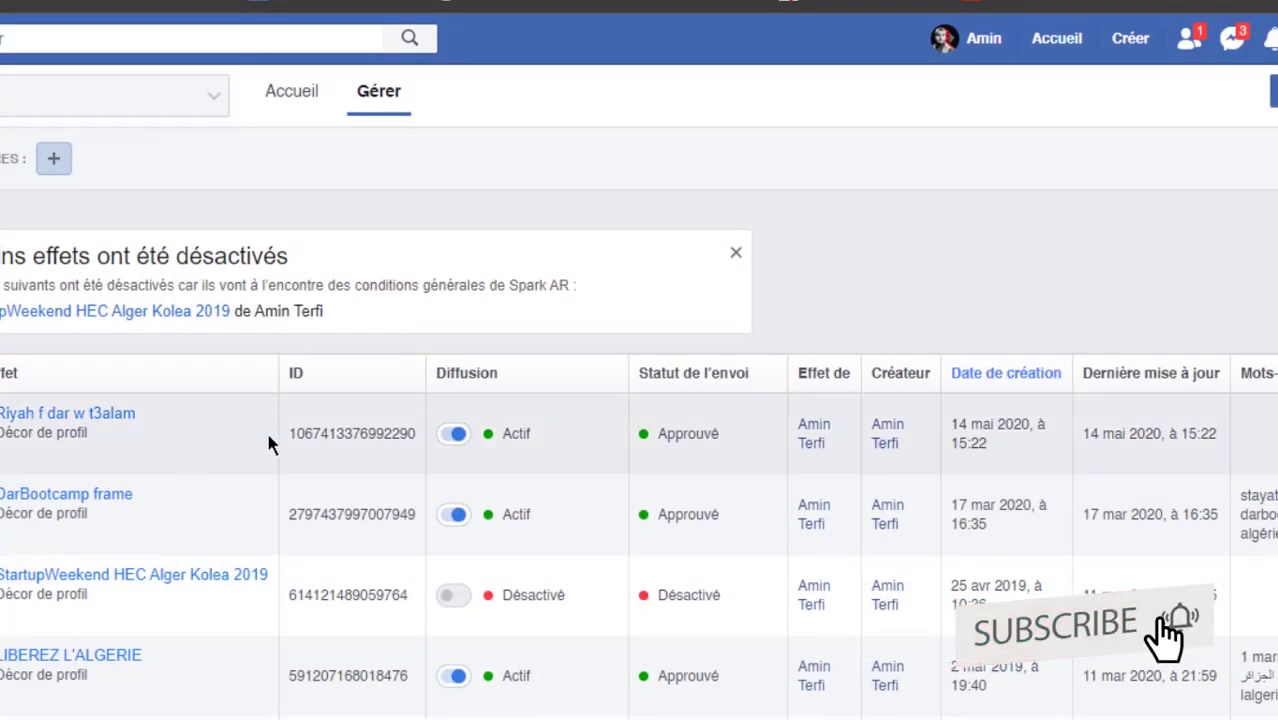